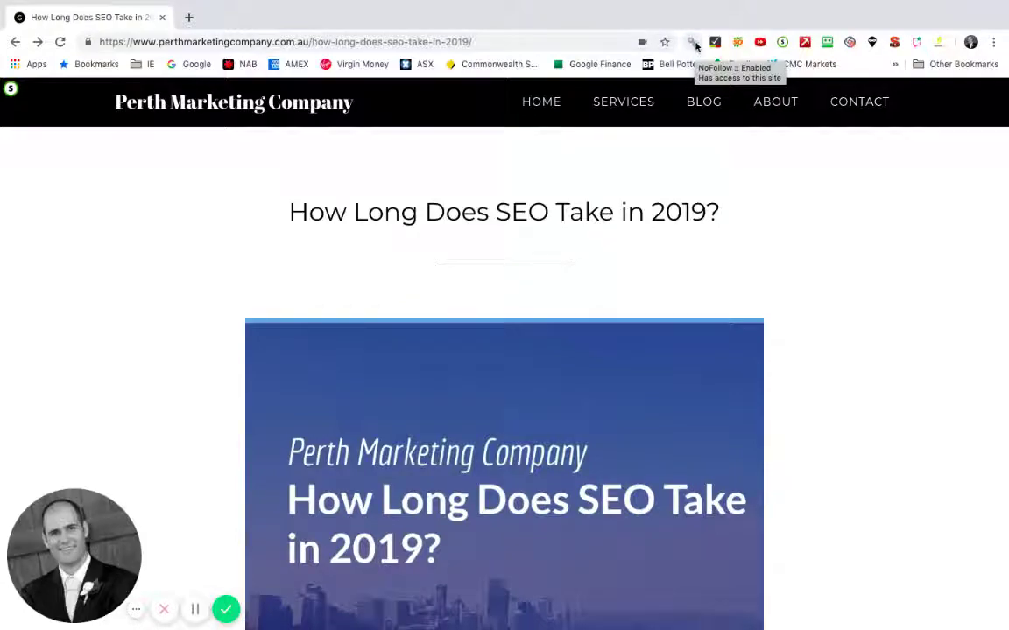
Examine the outlined nofollow links throughout the article, down to the "Best Places to Buy SEO Services" list
scroll(758, 235, down, 2)
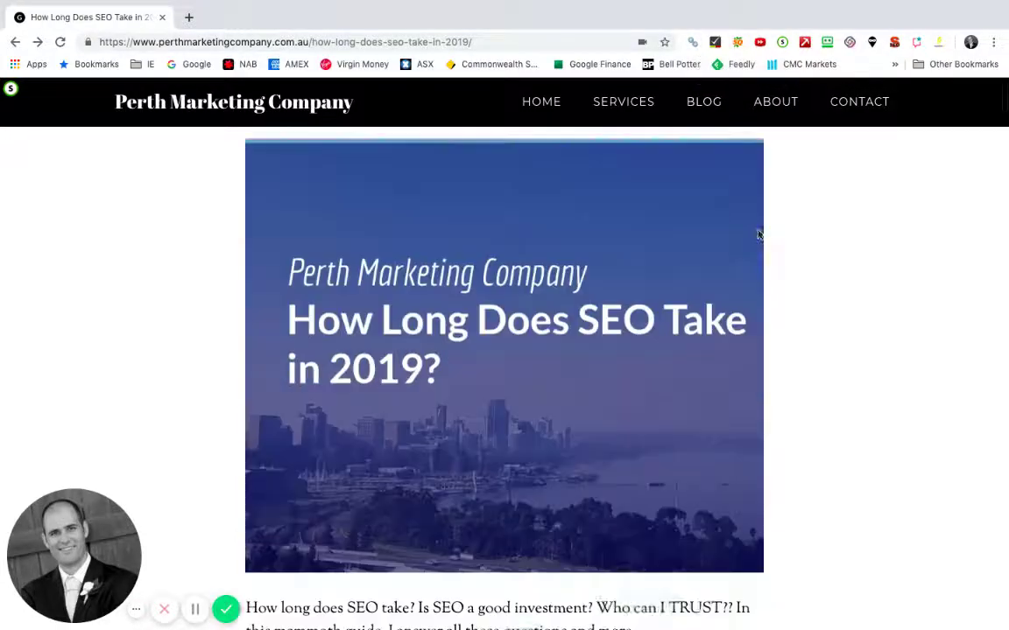
scroll(758, 235, down, 15)
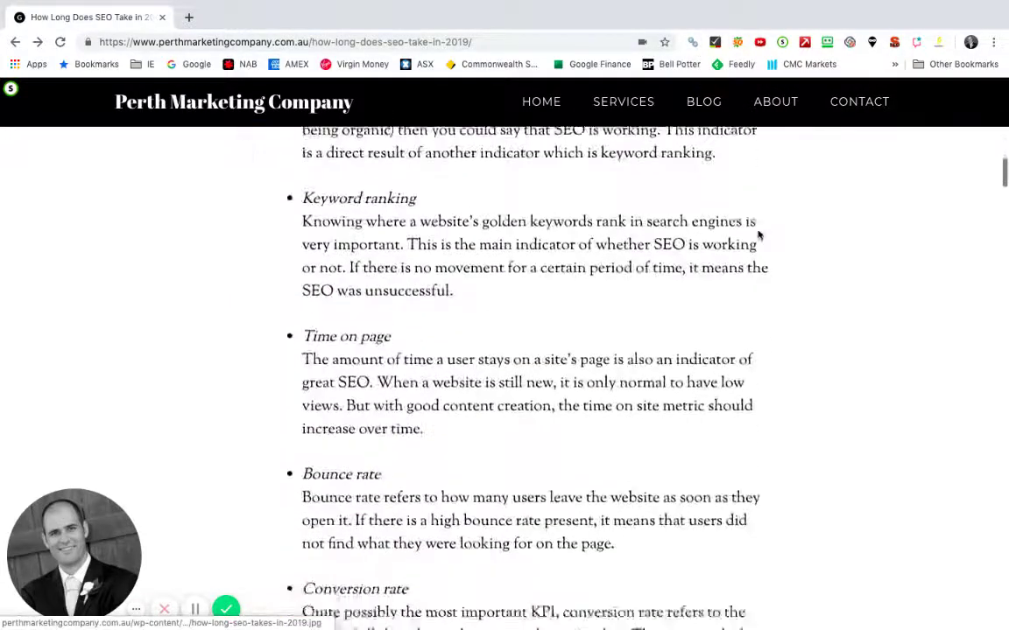
scroll(759, 234, down, 13)
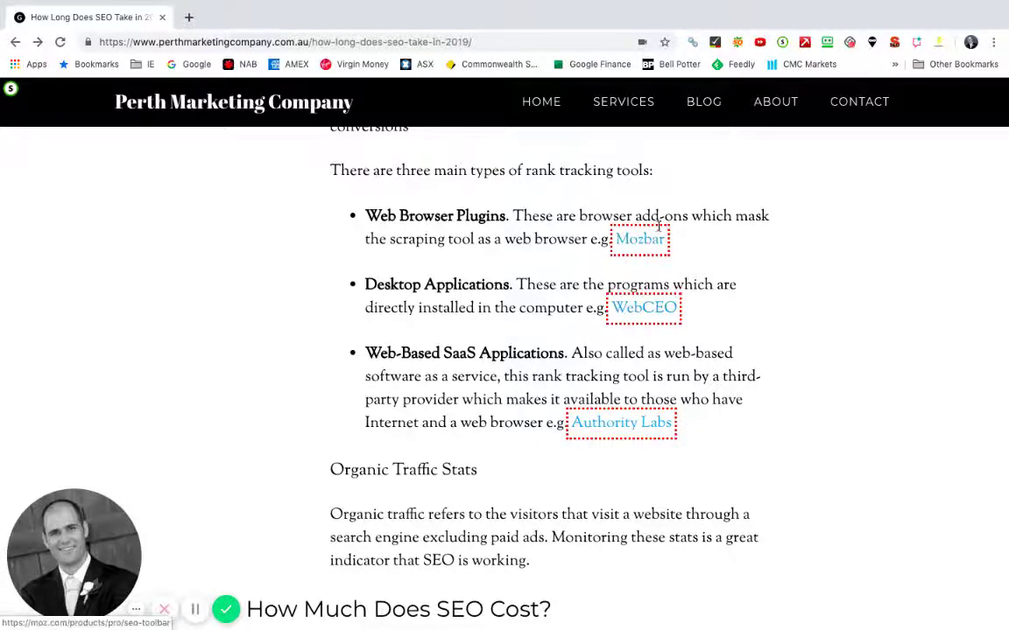
scroll(635, 454, down, 15)
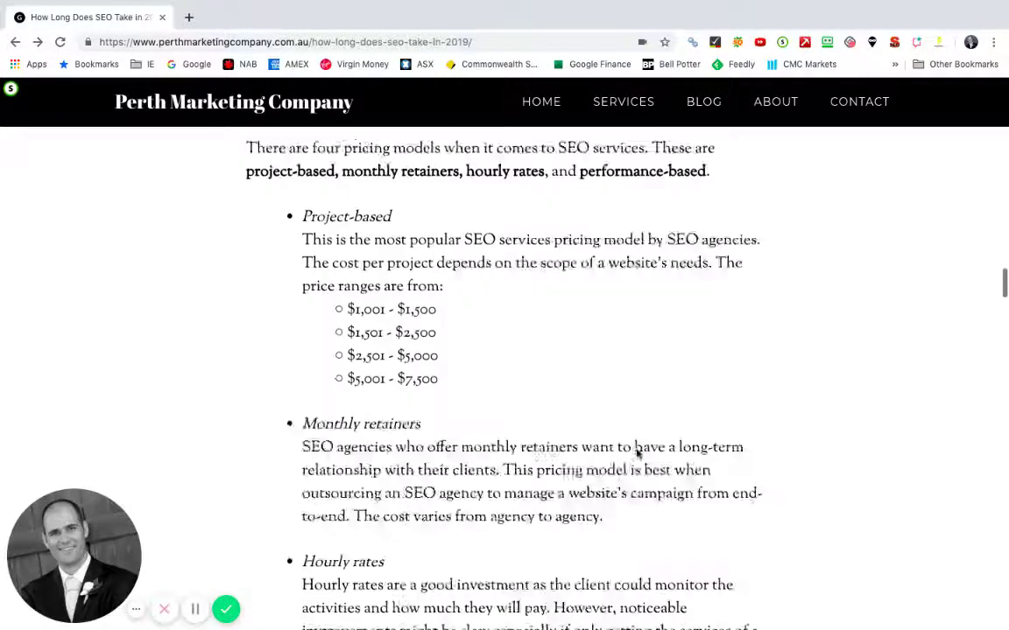
scroll(637, 454, down, 4)
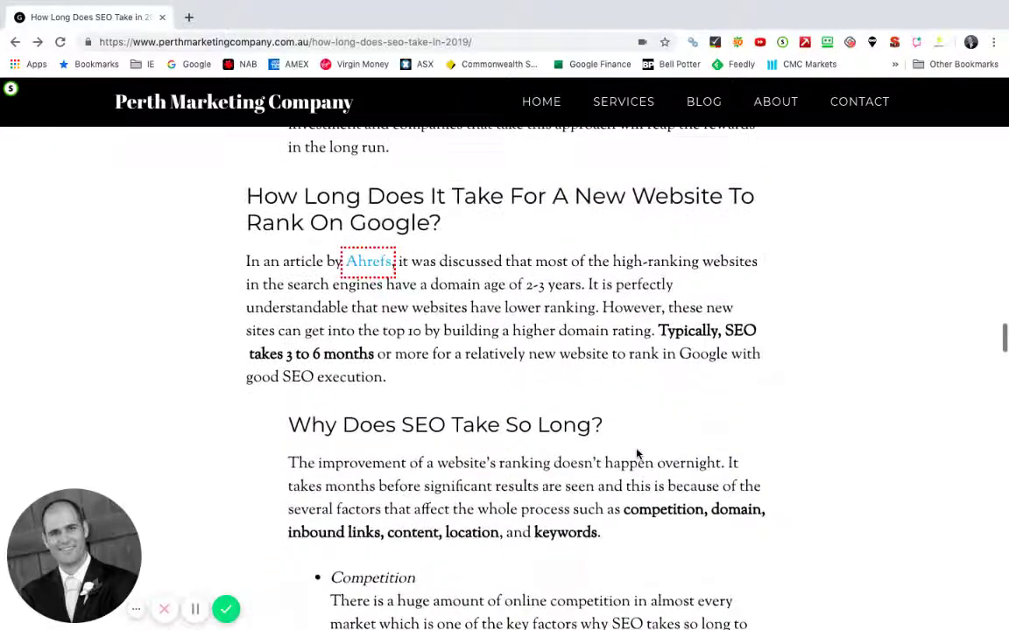
scroll(492, 354, down, 10)
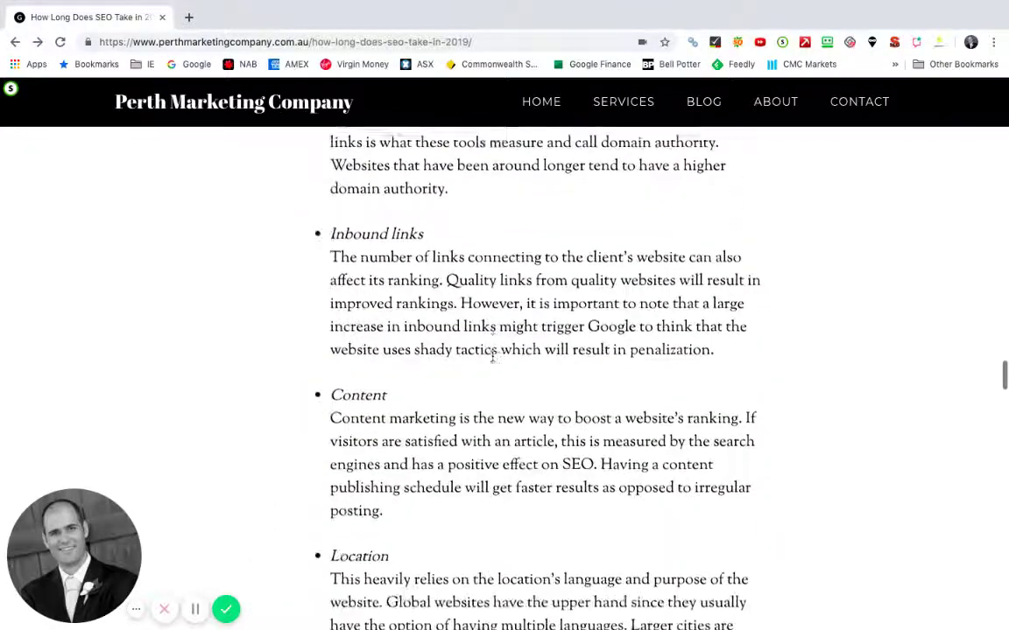
scroll(492, 359, down, 15)
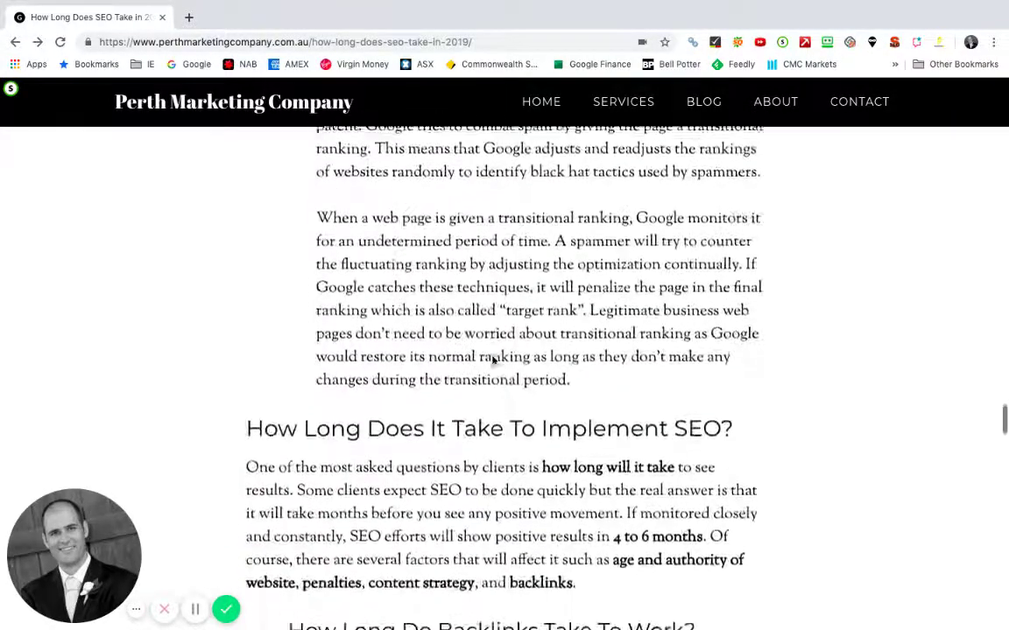
scroll(493, 361, down, 5)
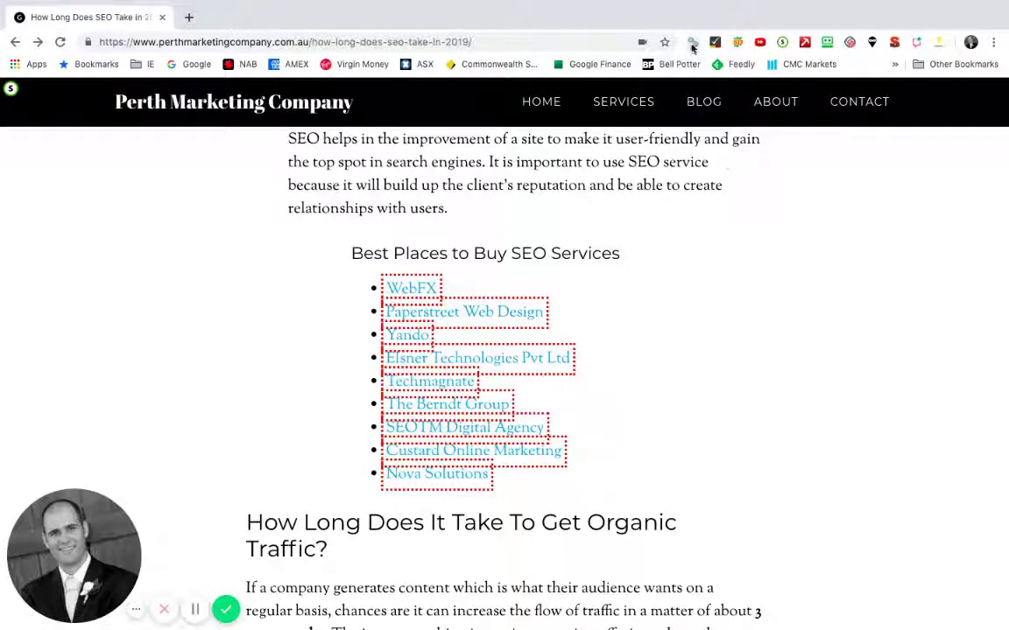
scroll(723, 207, up, 1)
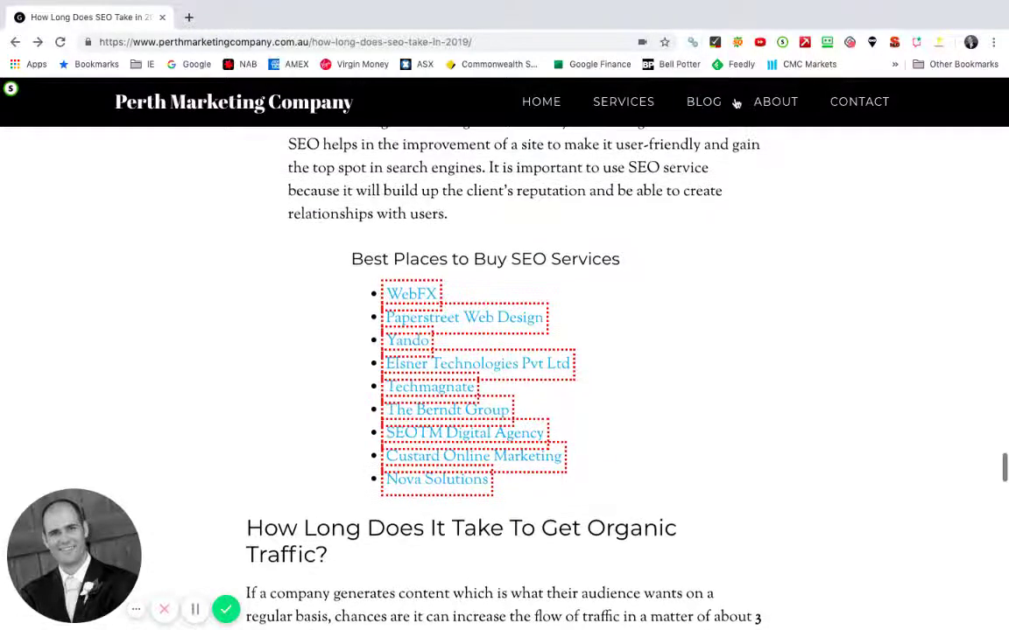
Run the link checker on the article and review the colour-marked links back to the article's title
click(715, 44)
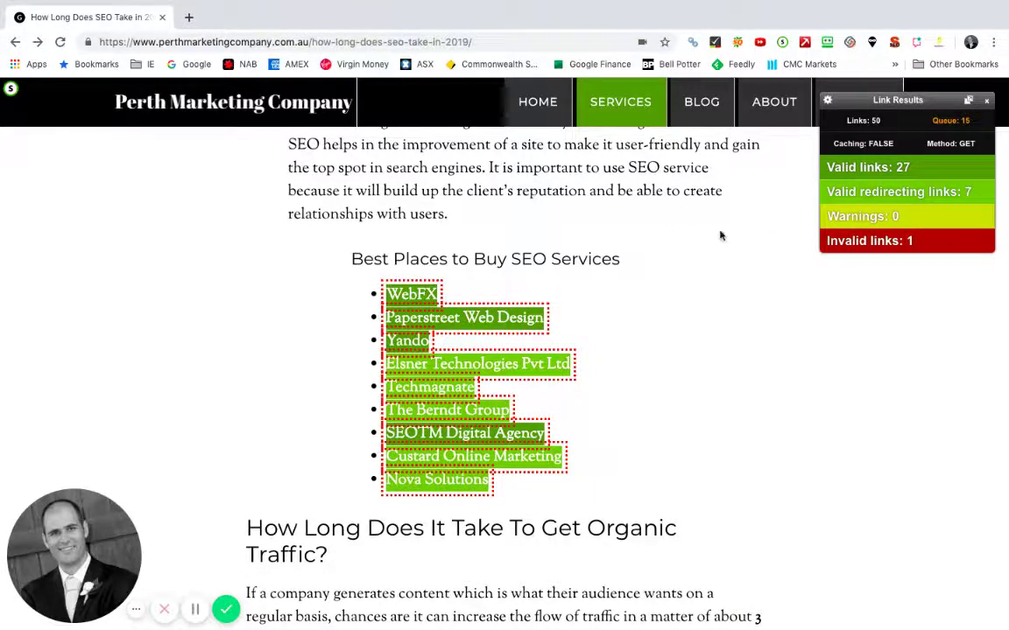
scroll(682, 243, down, 15)
scroll(685, 243, down, 10)
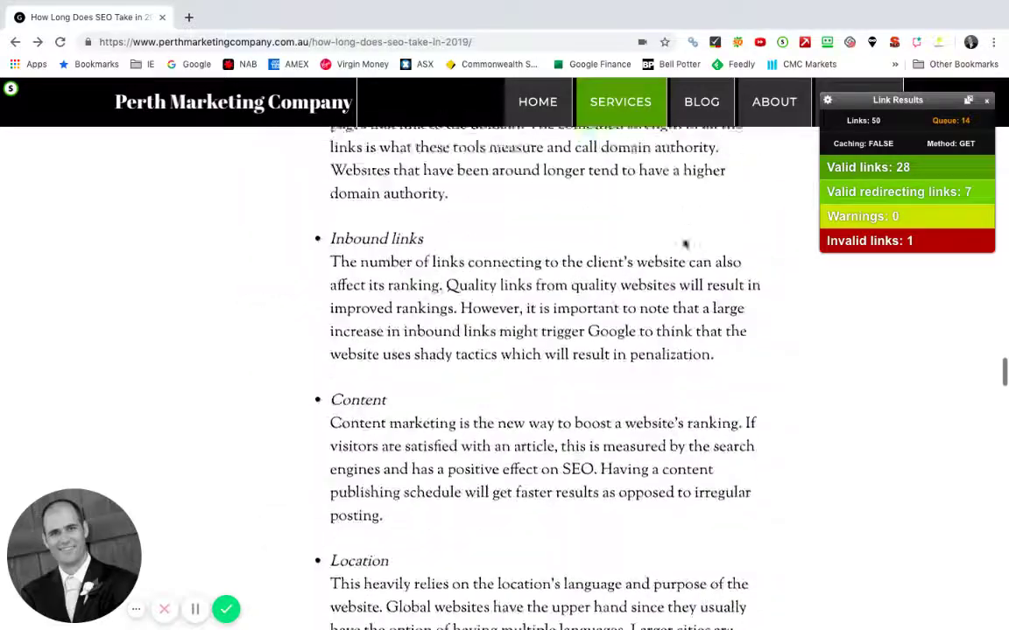
scroll(685, 243, up, 5)
scroll(685, 243, down, 10)
scroll(685, 244, down, 10)
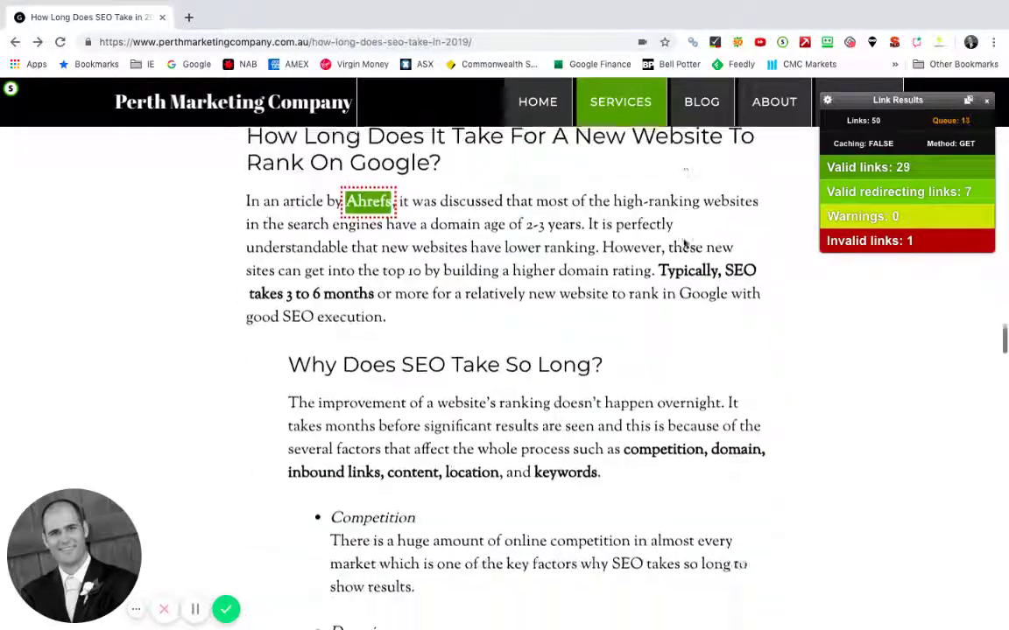
scroll(683, 239, up, 5)
scroll(683, 239, up, 5)
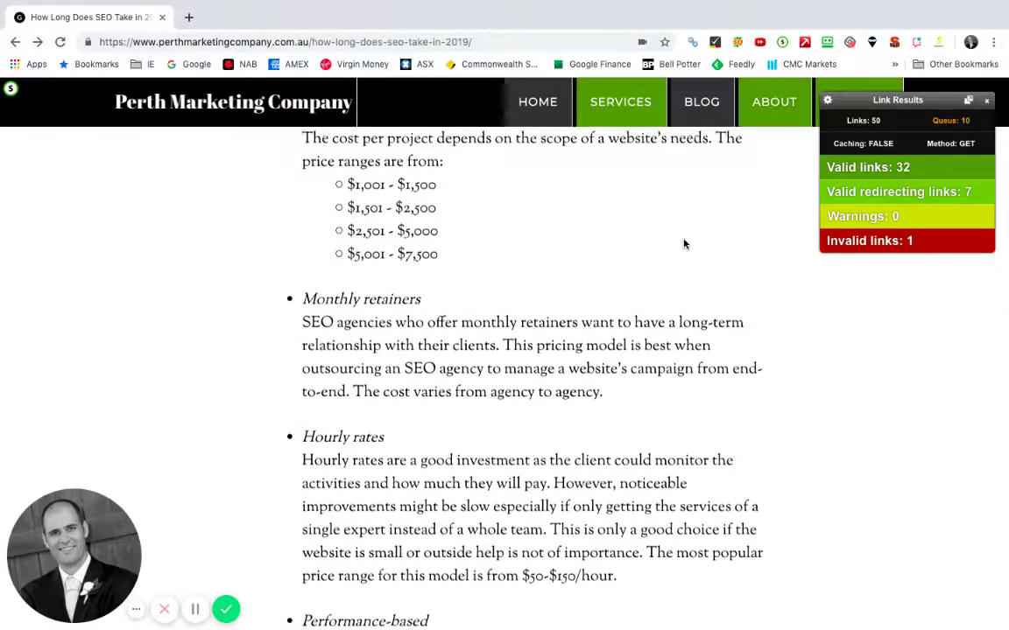
scroll(685, 243, up, 5)
scroll(683, 241, up, 8)
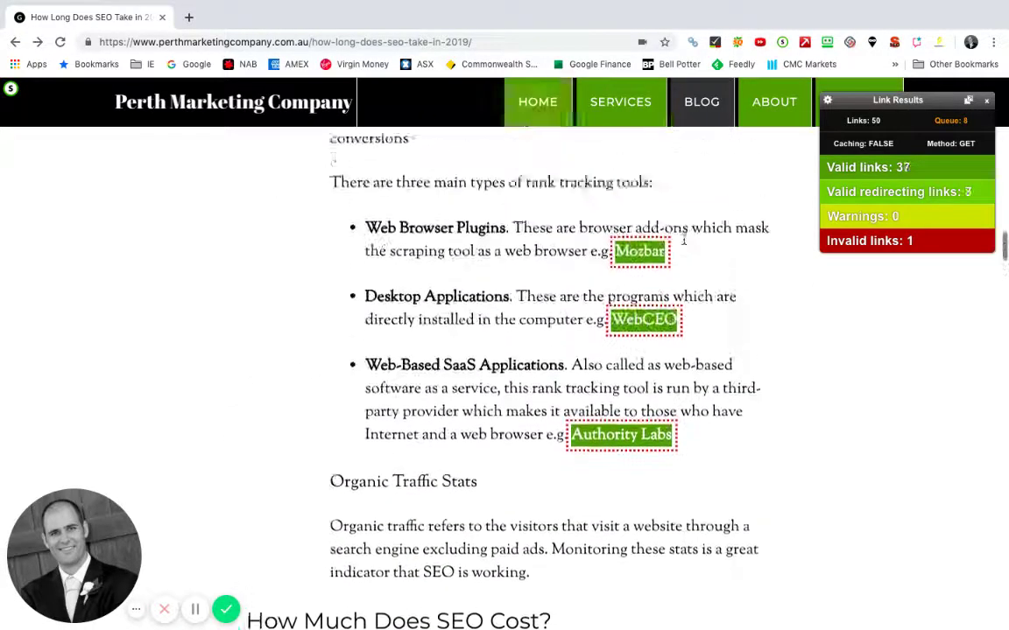
scroll(684, 244, up, 1)
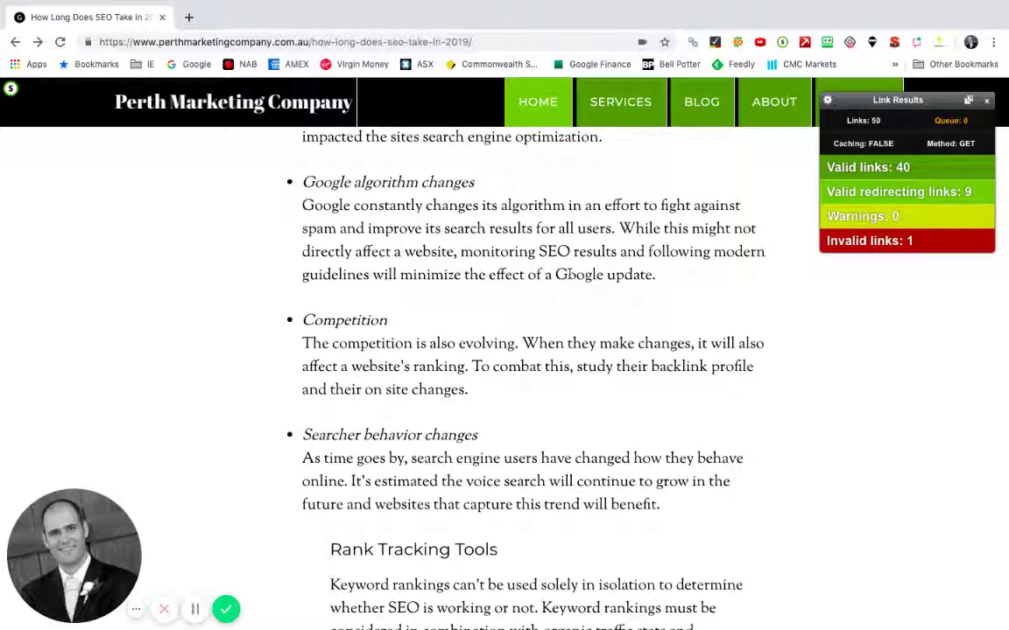
scroll(568, 275, up, 3)
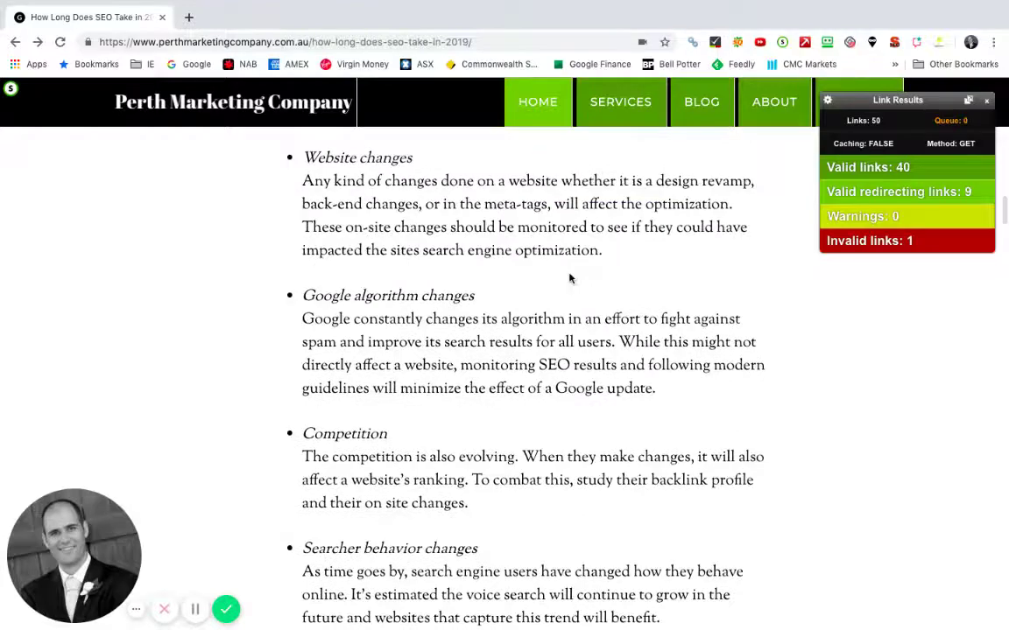
scroll(569, 277, up, 1)
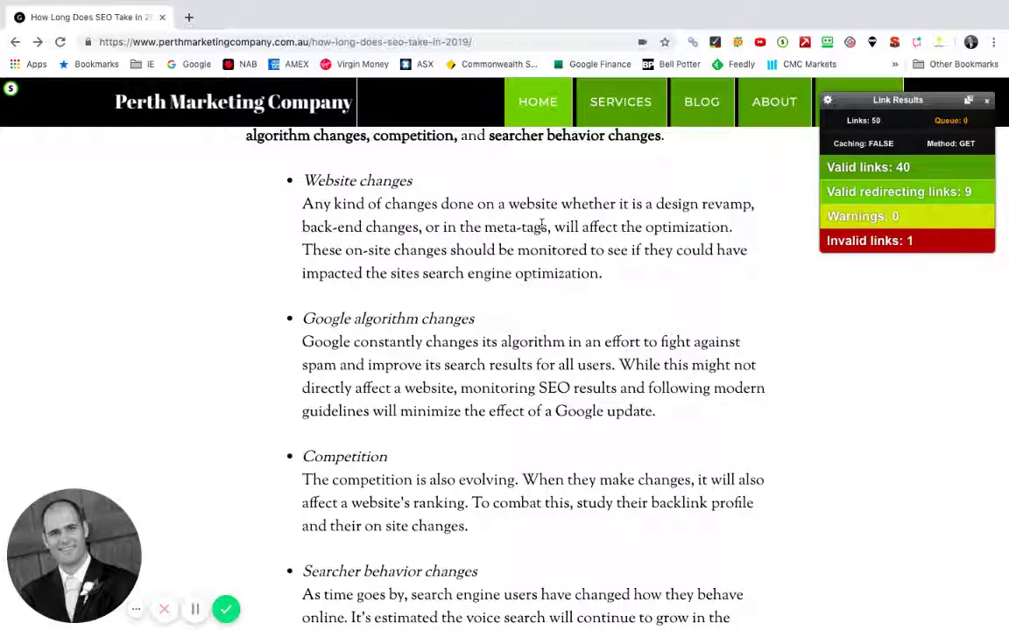
scroll(541, 226, up, 5)
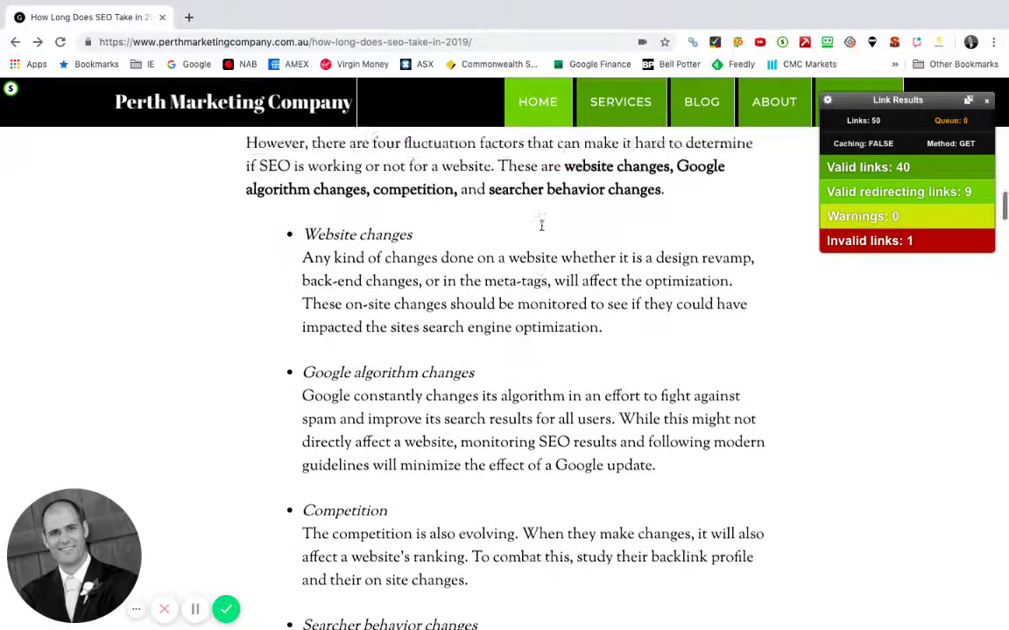
scroll(541, 226, up, 15)
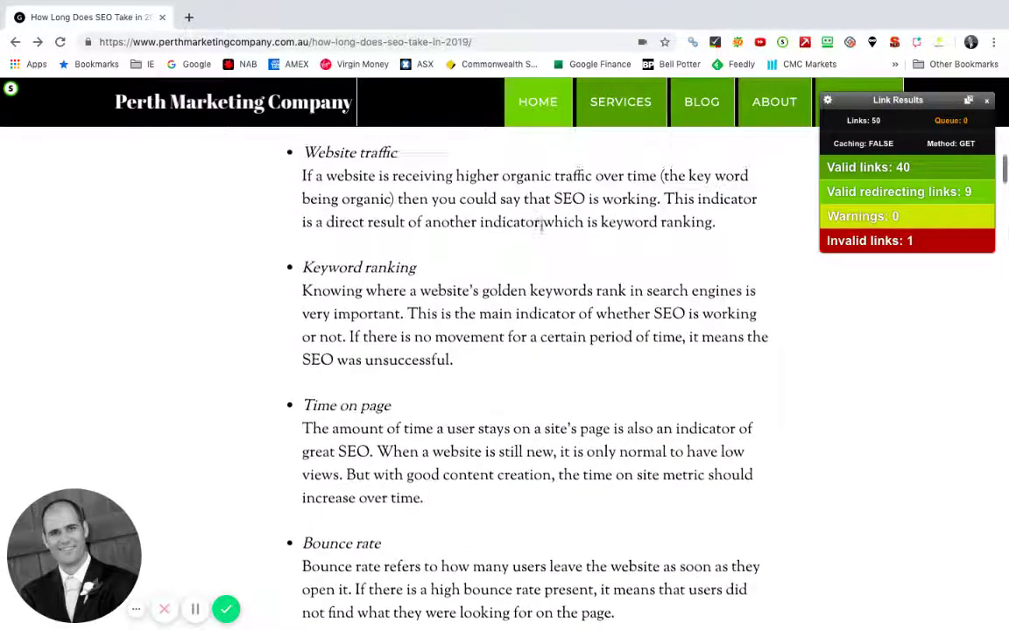
scroll(541, 226, up, 3)
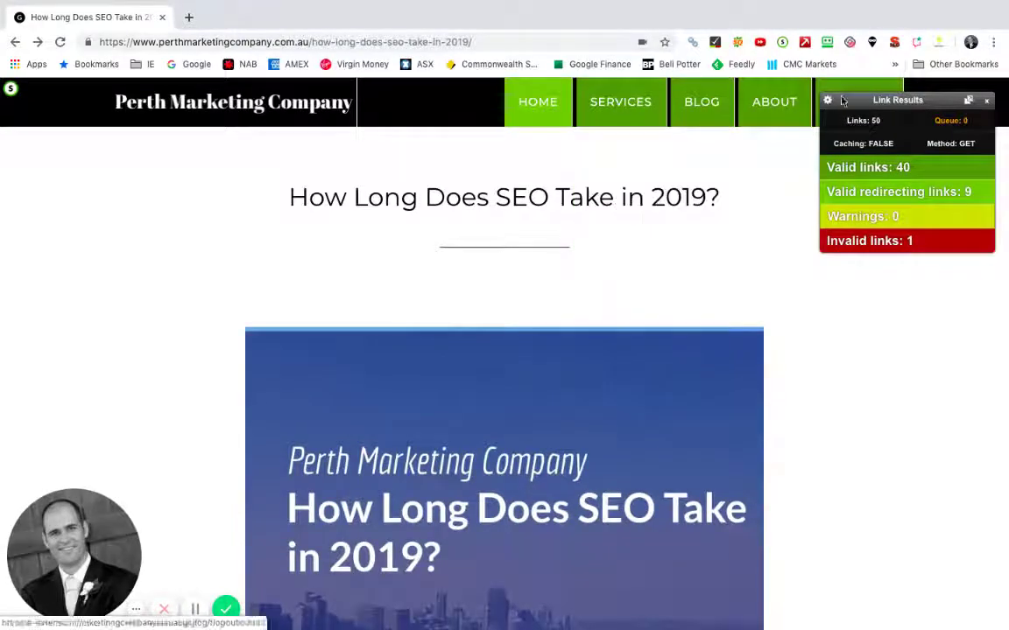
Find the invalid link in the page footer, open the linked Twitter profile to verify it, and return to the article
scroll(698, 338, down, 12)
scroll(697, 338, down, 20)
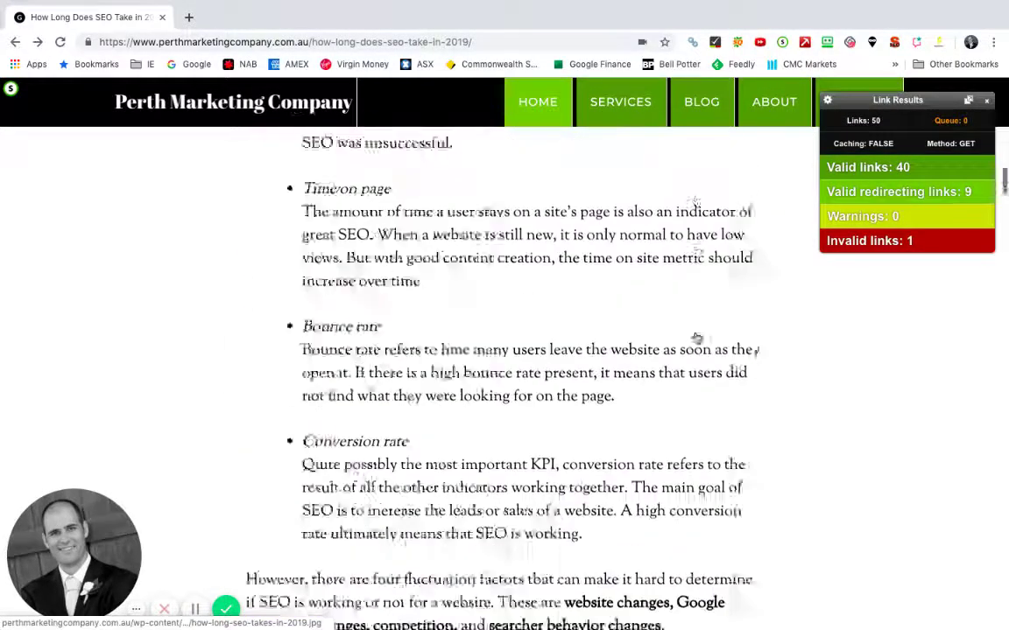
scroll(697, 332, down, 20)
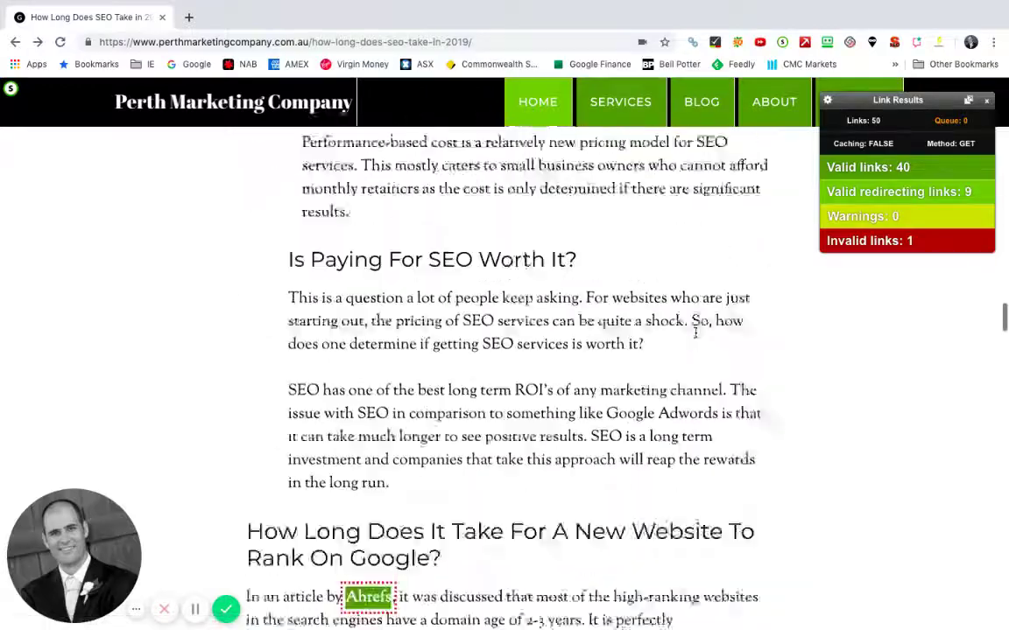
scroll(695, 332, down, 20)
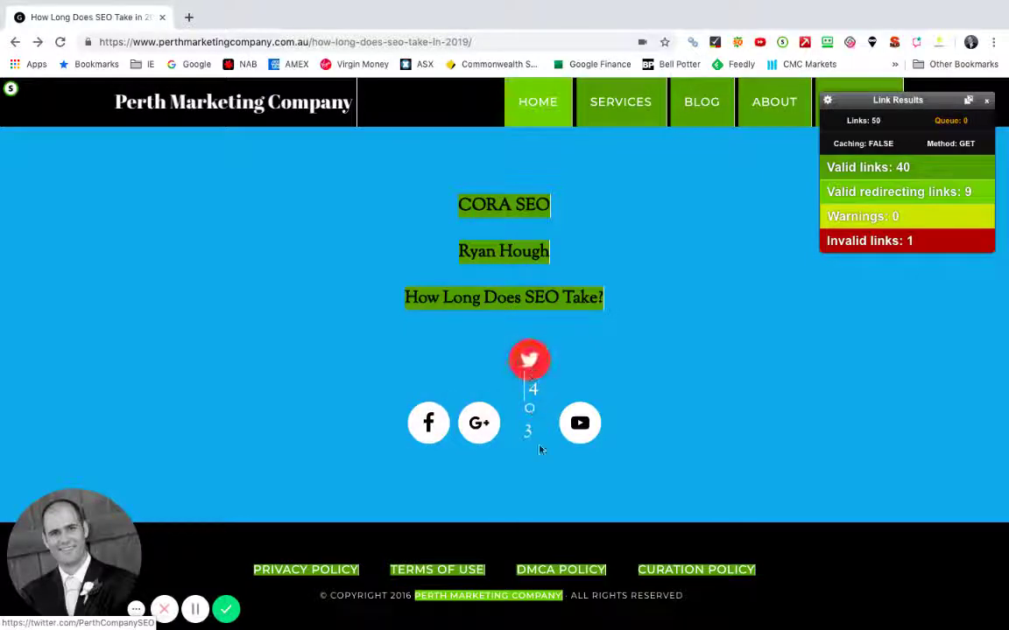
click(532, 361)
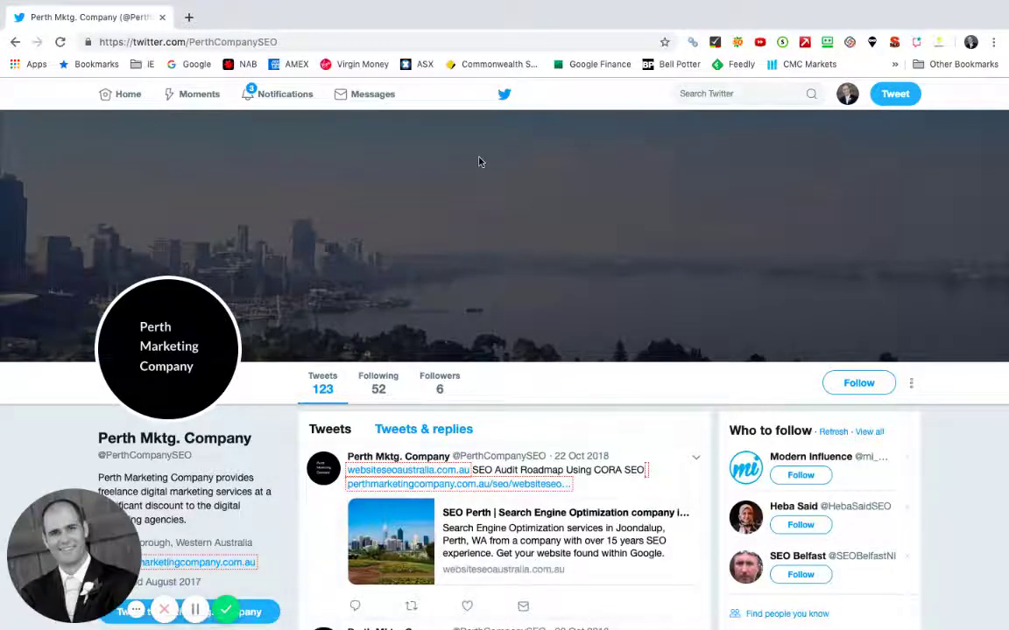
click(14, 41)
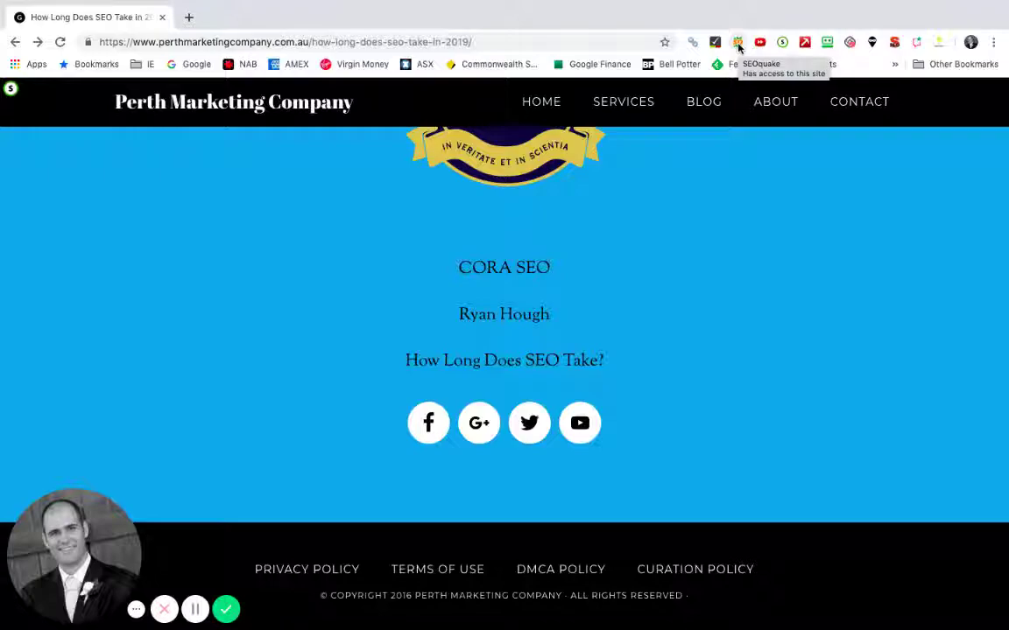
Open the SEOquake page info report for the article and review its parameters and keyword density tables
scroll(695, 219, up, 15)
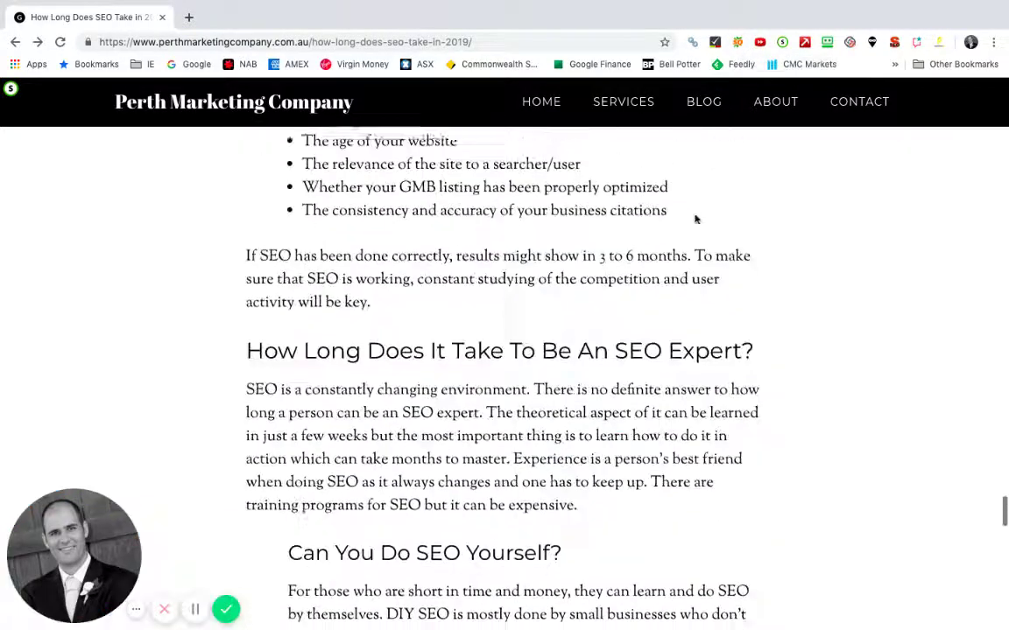
scroll(691, 210, up, 20)
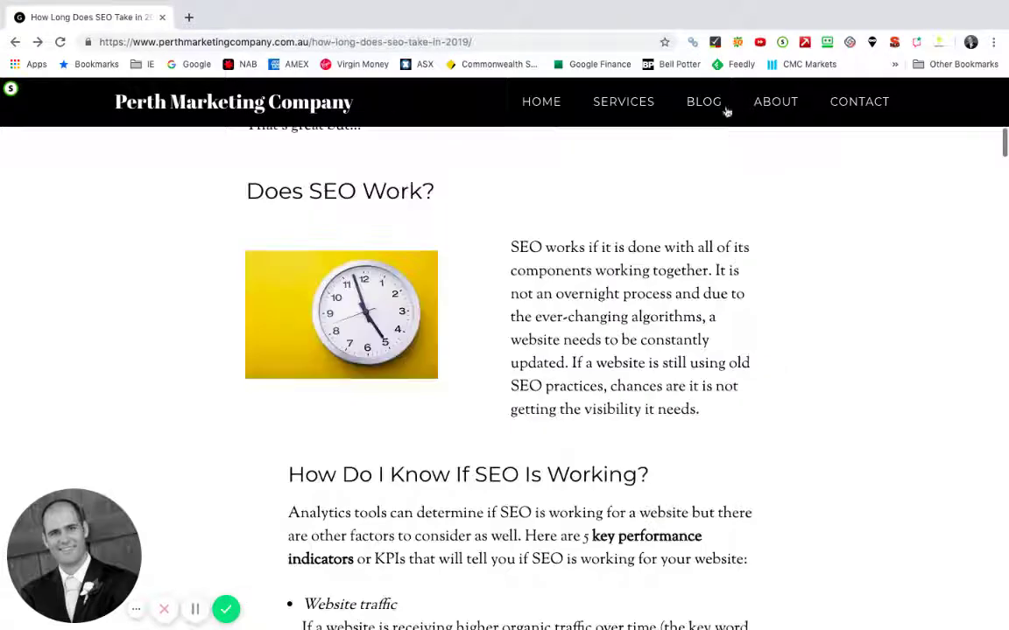
click(737, 42)
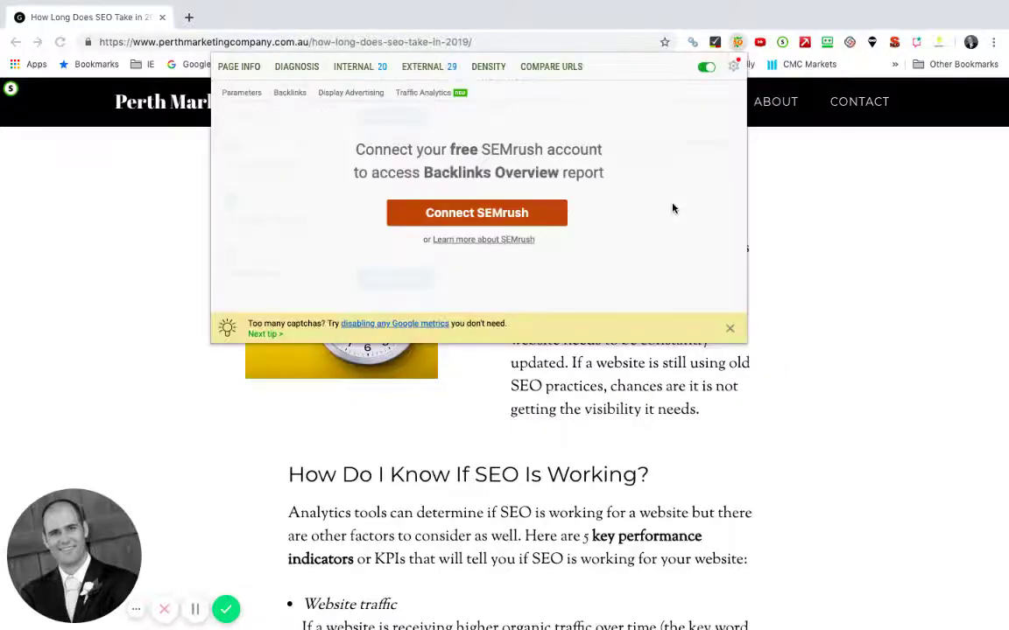
click(250, 70)
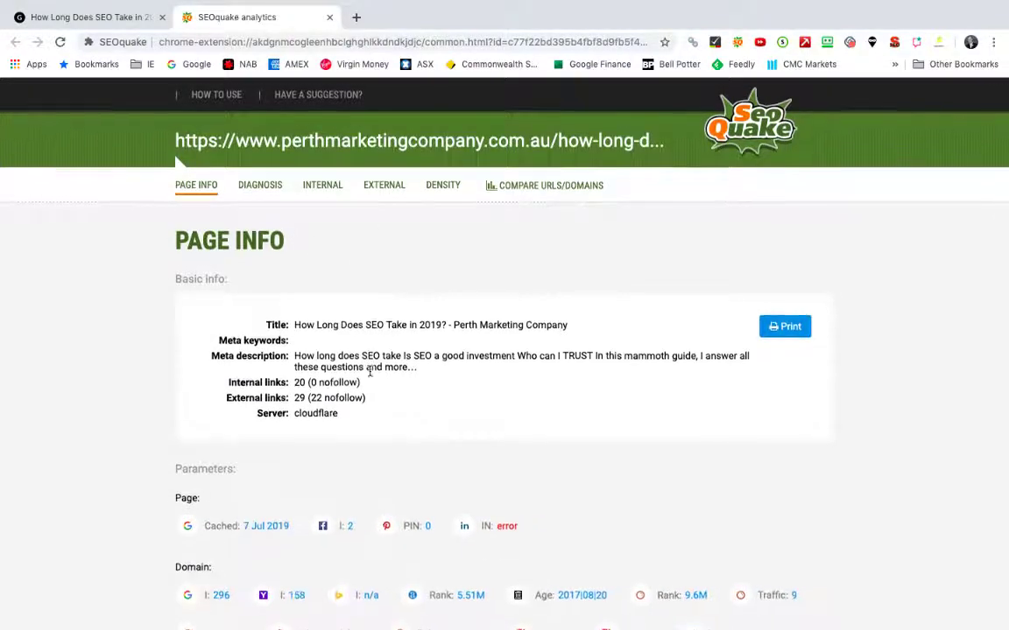
scroll(370, 372, down, 5)
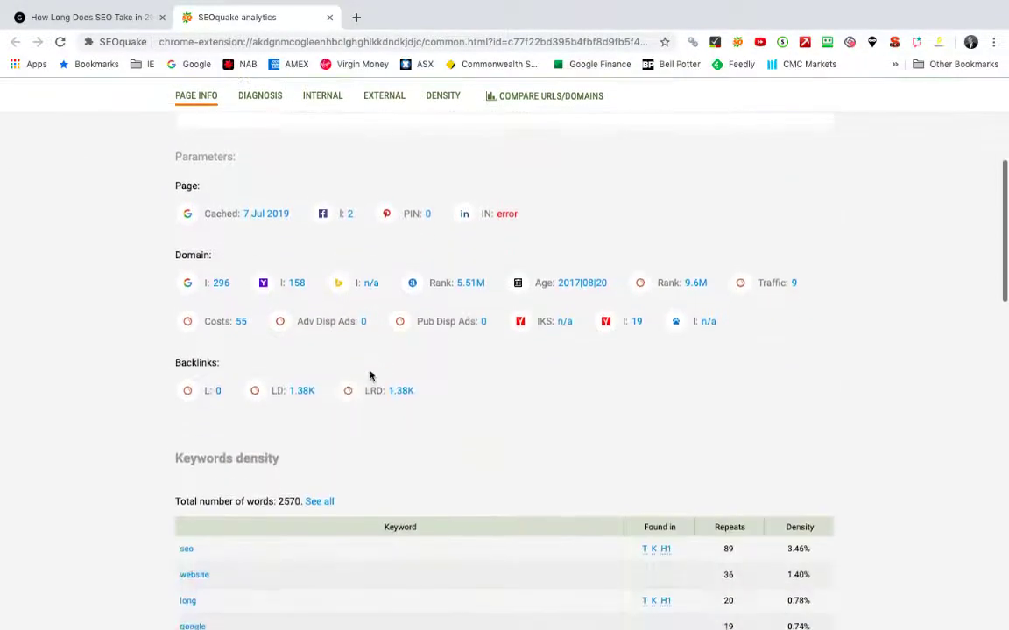
scroll(369, 375, down, 15)
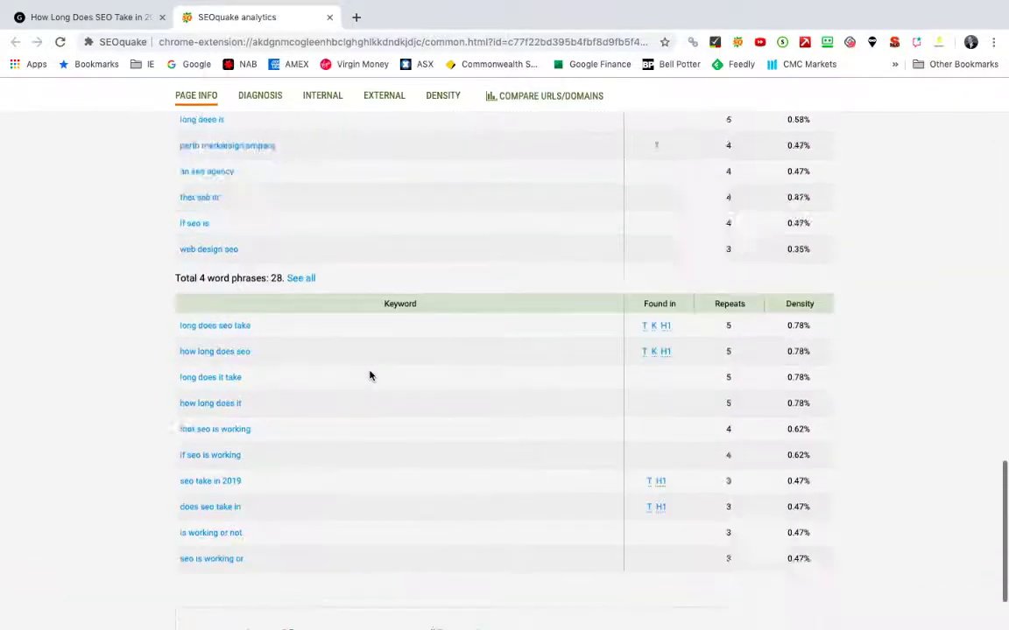
Open the SEOquake diagnosis of the article and review the page analysis from URL to headings
scroll(369, 374, up, 20)
click(267, 189)
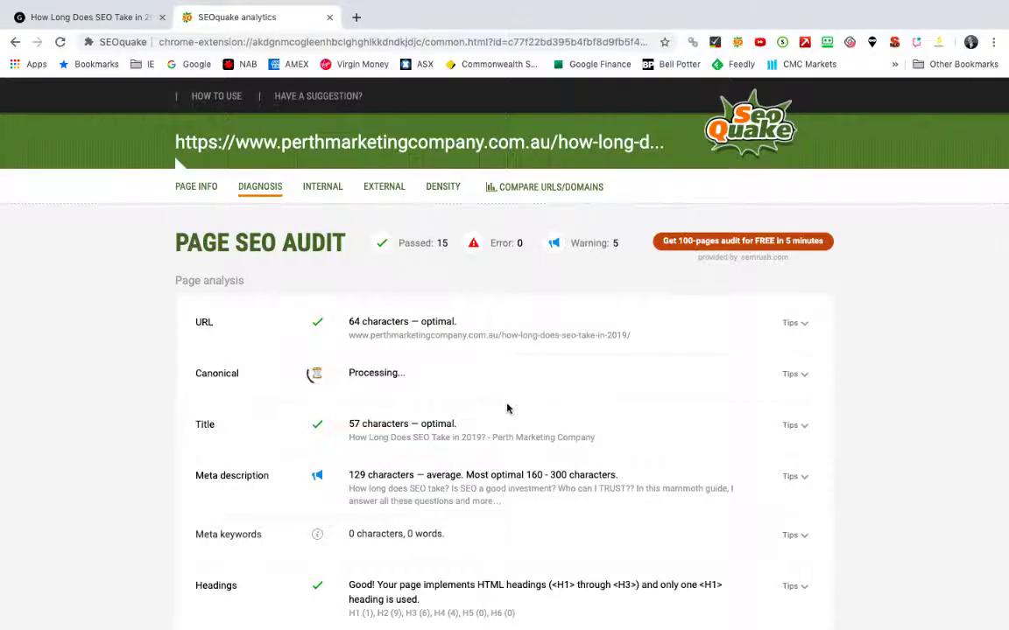
scroll(505, 404, down, 2)
scroll(503, 404, down, 4)
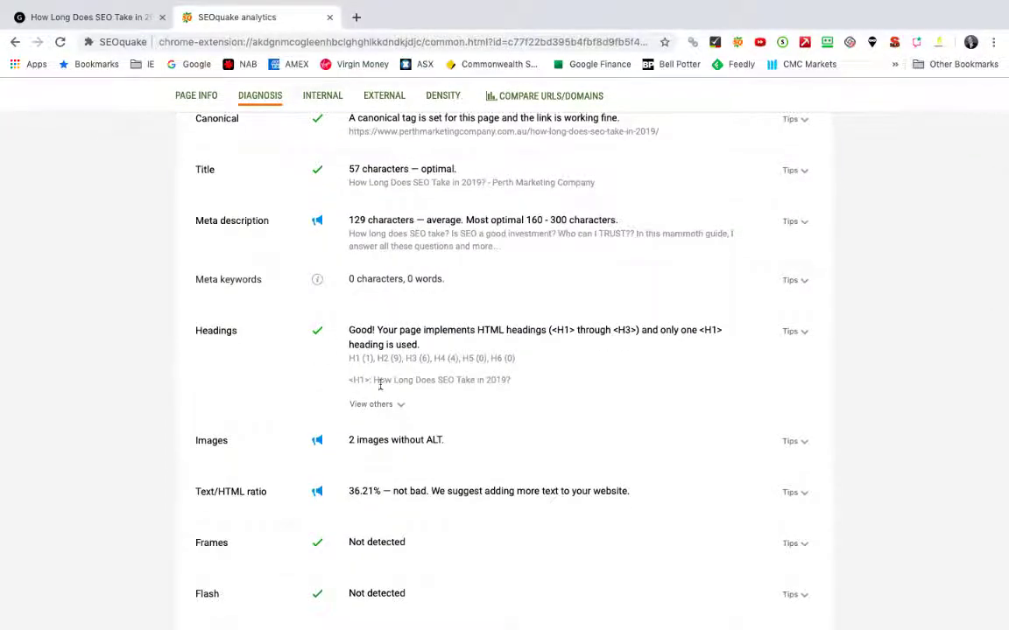
Expand the full list of the page's headings in the audit and highlight the whole list
click(397, 405)
scroll(398, 405, down, 3)
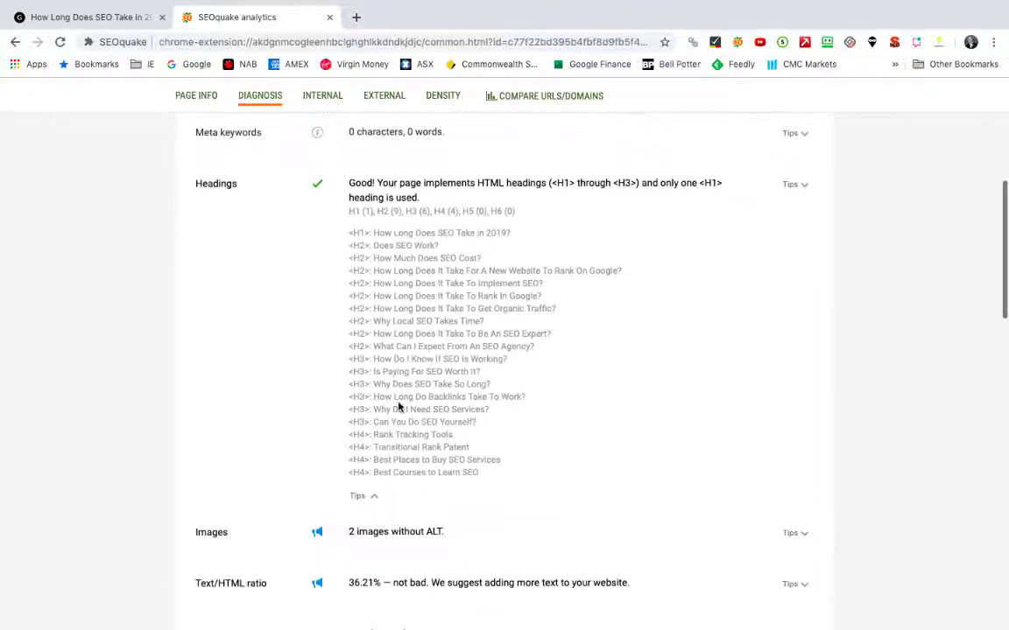
drag(311, 211, 513, 490)
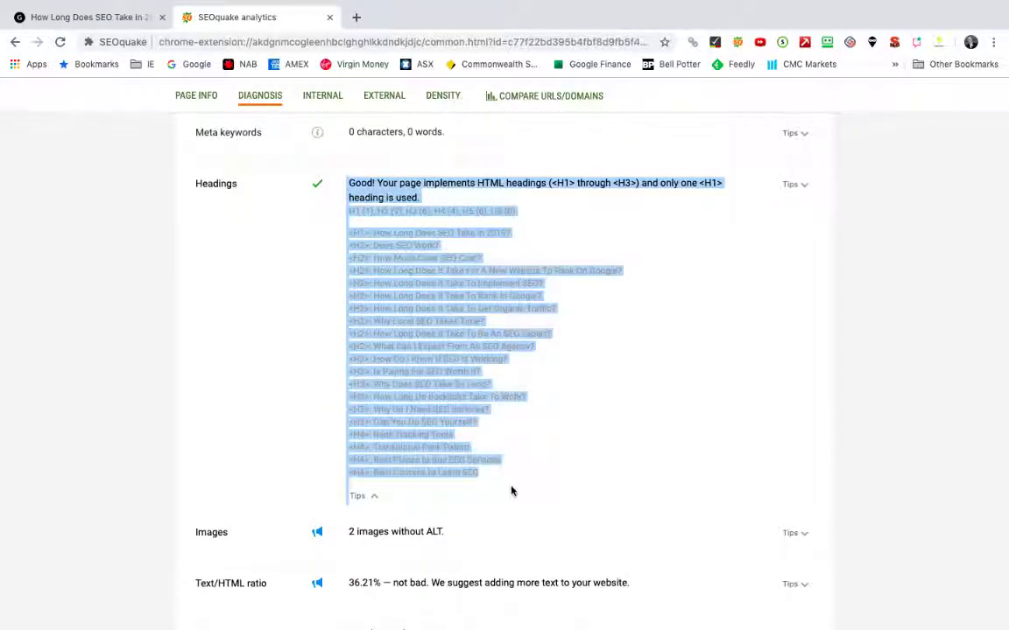
Review the rest of the SEOquake audit, from headings and images through mobile compliance to sitemap, analytics and favicon
click(454, 292)
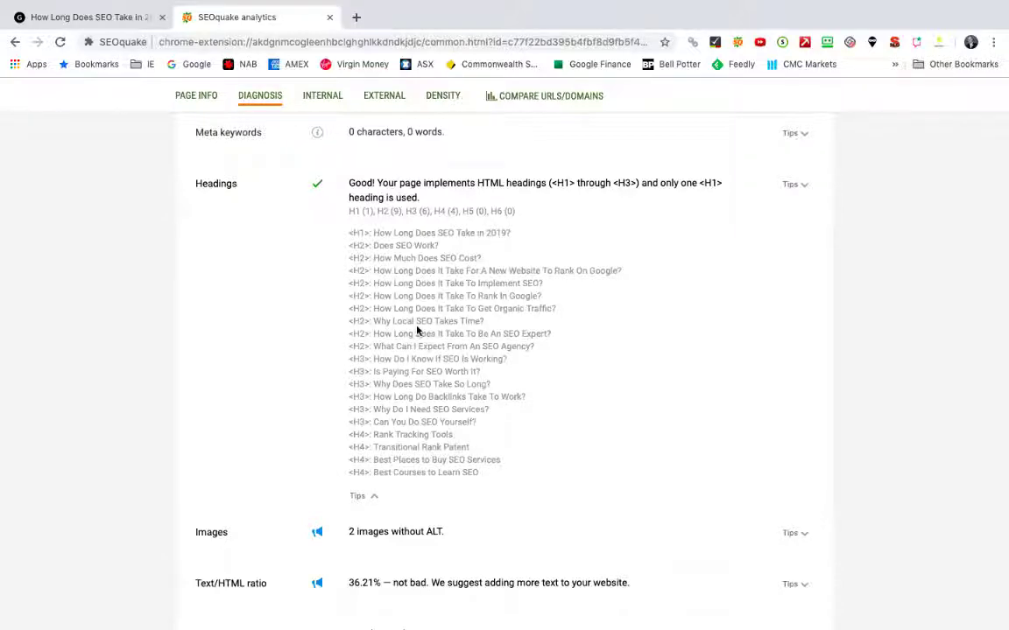
scroll(376, 331, down, 5)
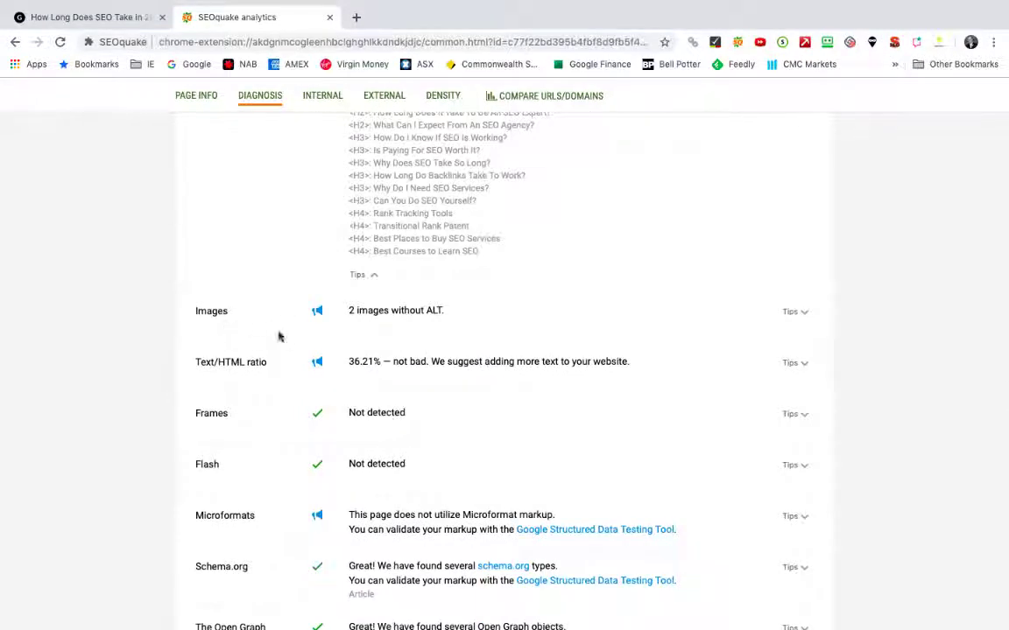
scroll(335, 351, down, 1)
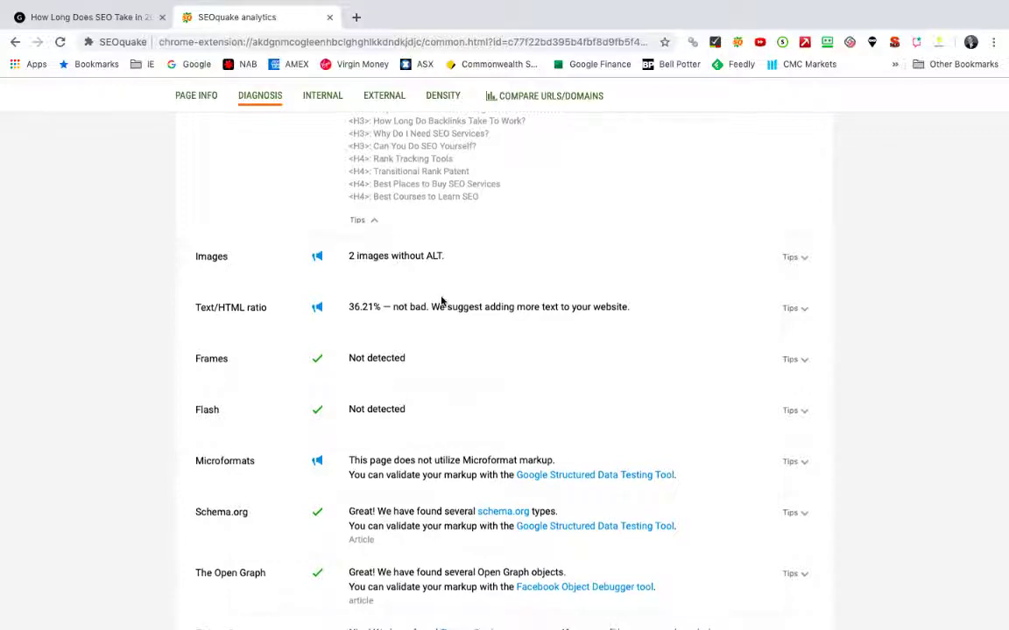
scroll(441, 299, down, 3)
scroll(441, 297, down, 1)
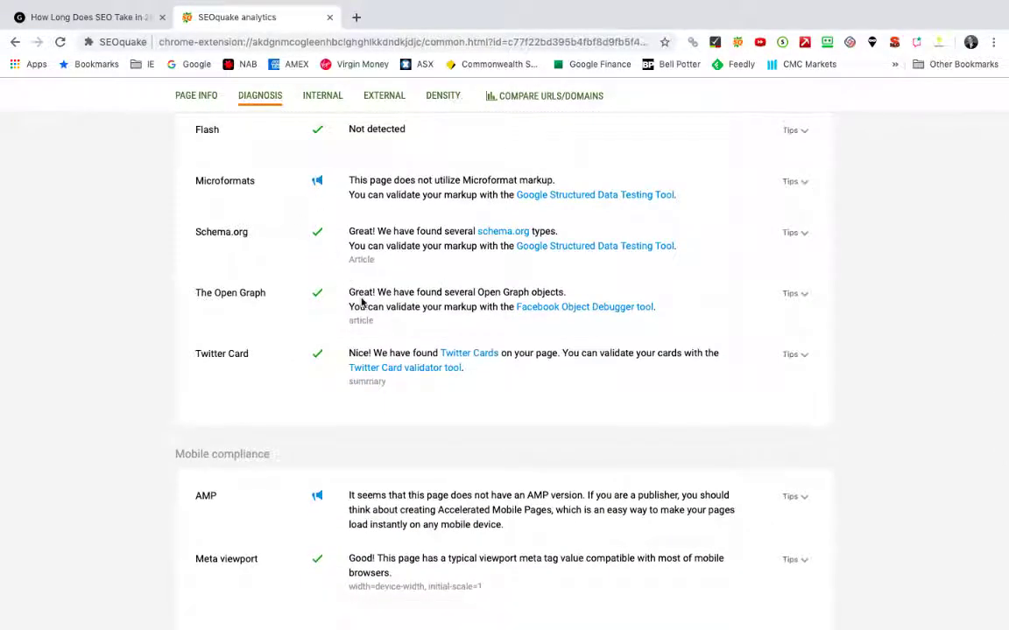
scroll(362, 301, down, 10)
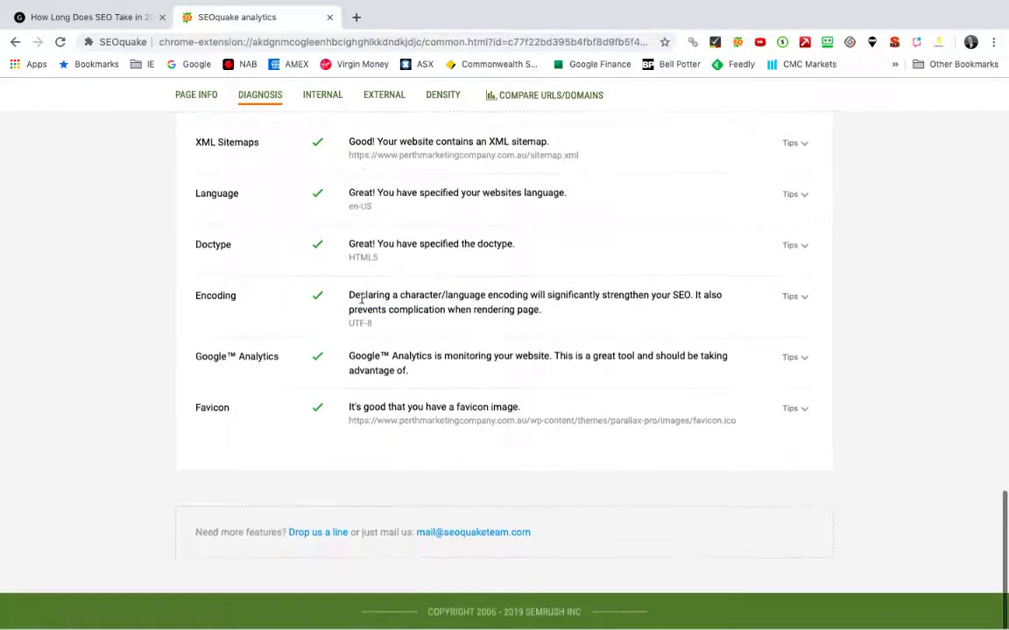
scroll(362, 300, up, 15)
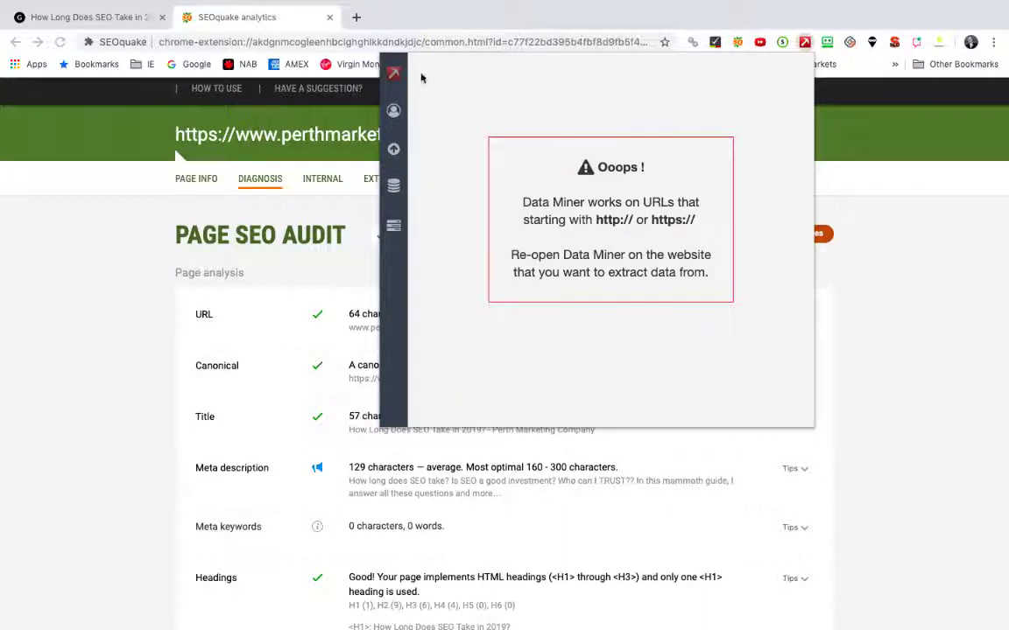
View the Data Miner website, close it, and look over the saved Data Miner recipes on the article page
click(393, 73)
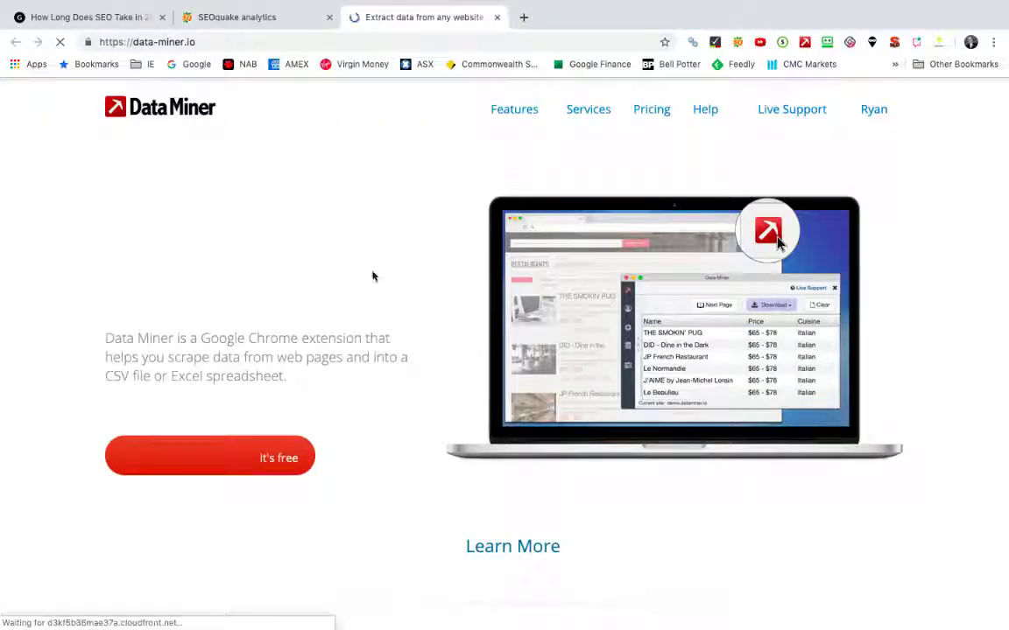
click(497, 17)
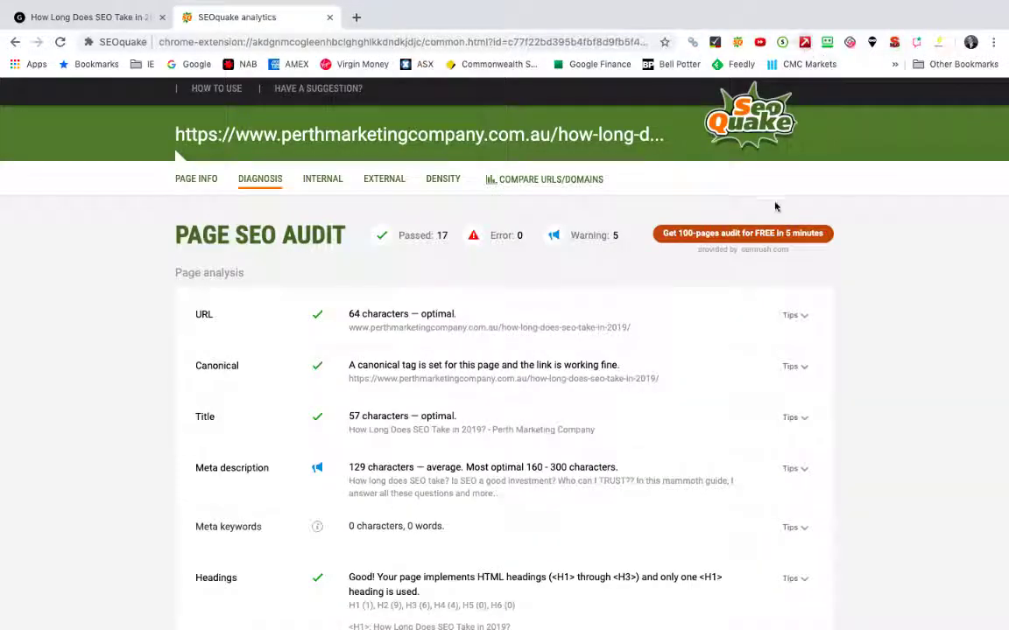
click(75, 18)
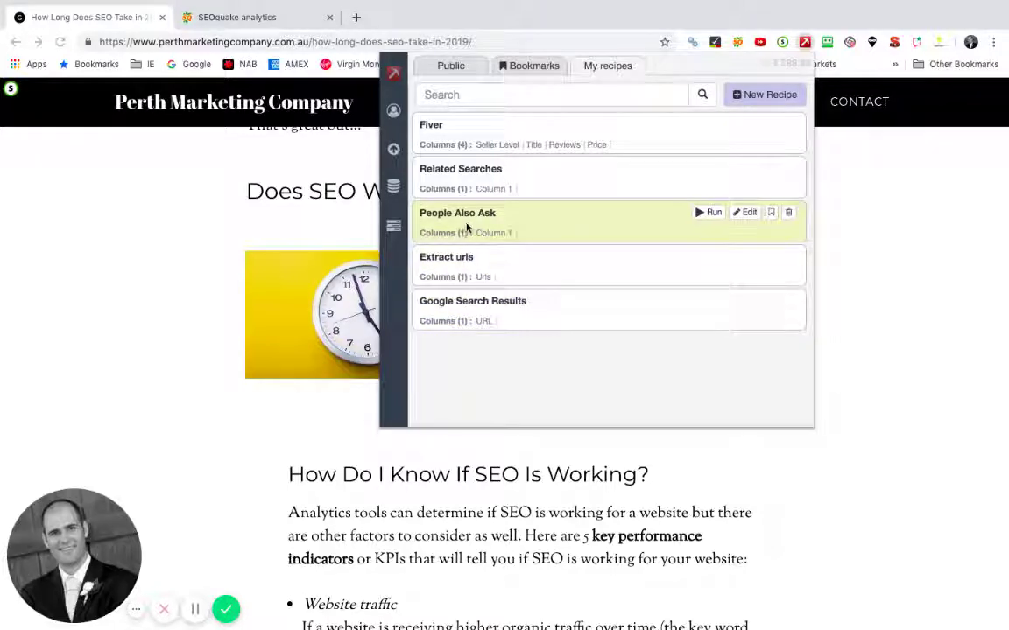
click(151, 198)
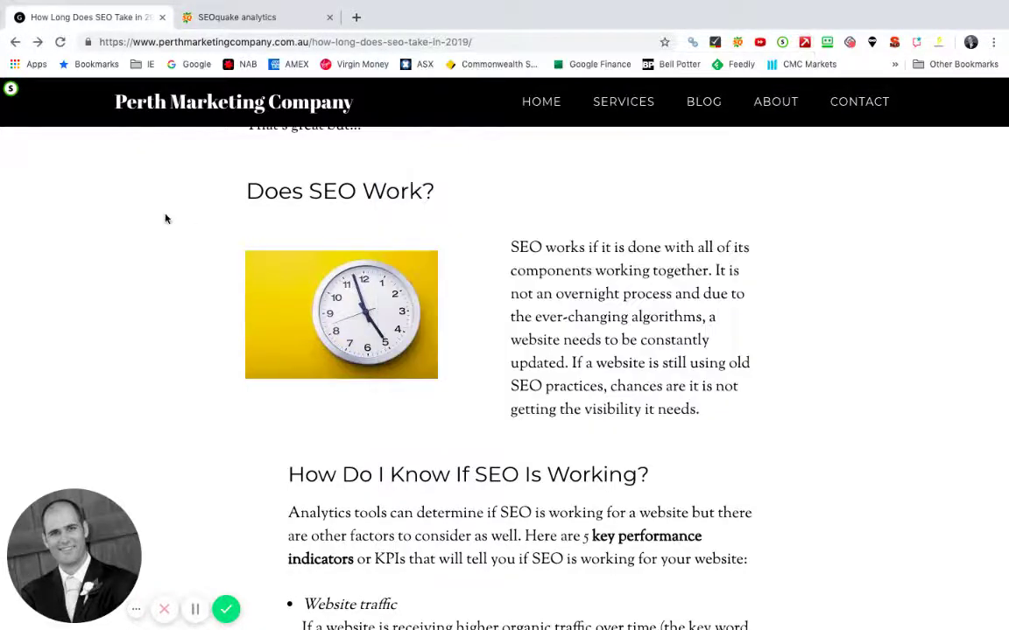
Search Google for "how to do seo" in a new tab and locate the People also ask section
click(355, 17)
text(how to do seo)
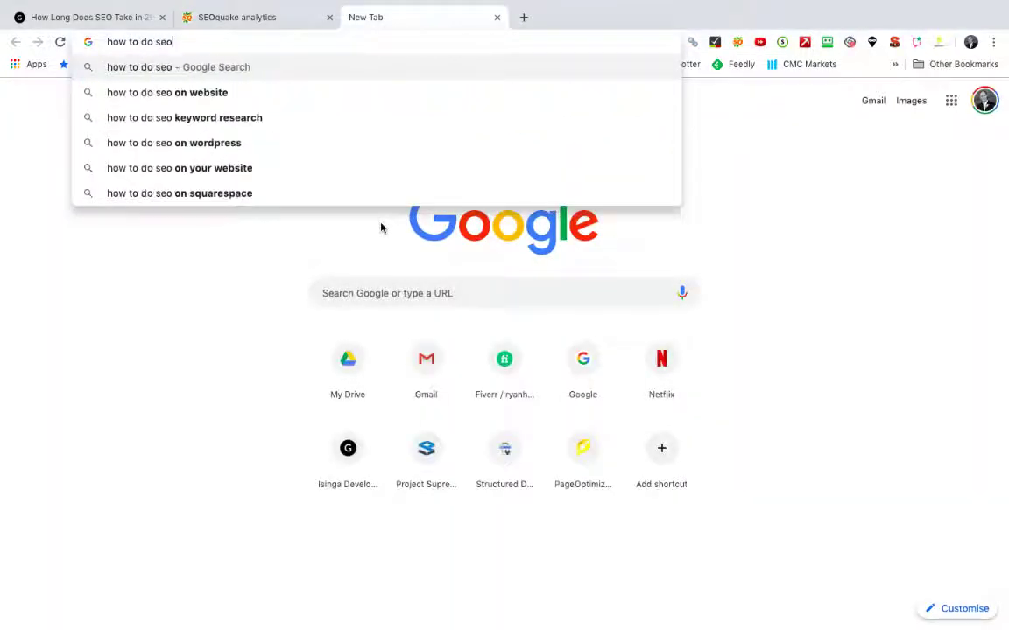
key(Return)
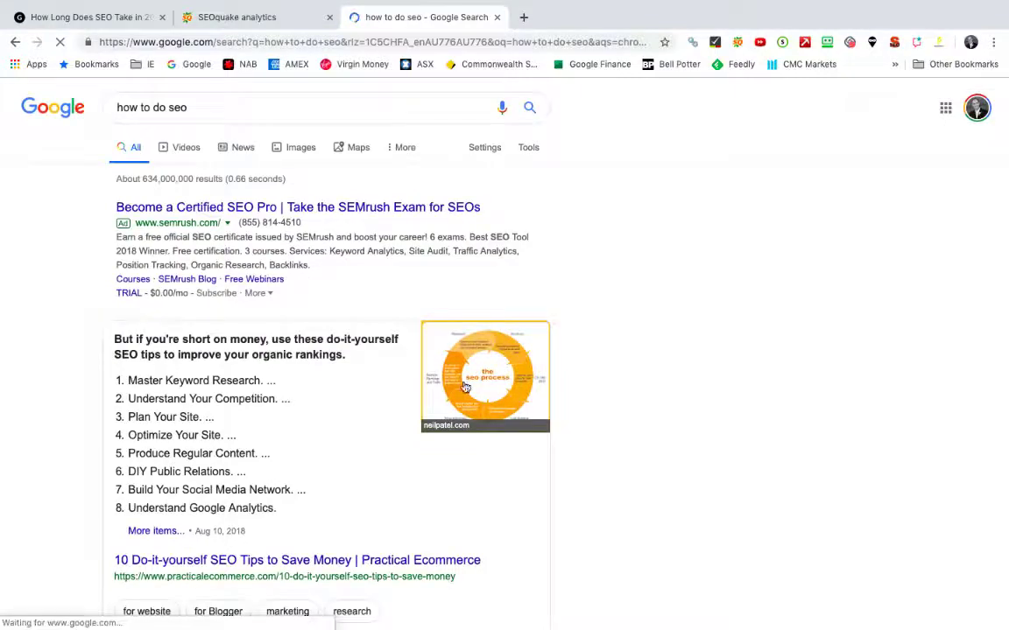
scroll(461, 387, down, 8)
scroll(465, 387, down, 15)
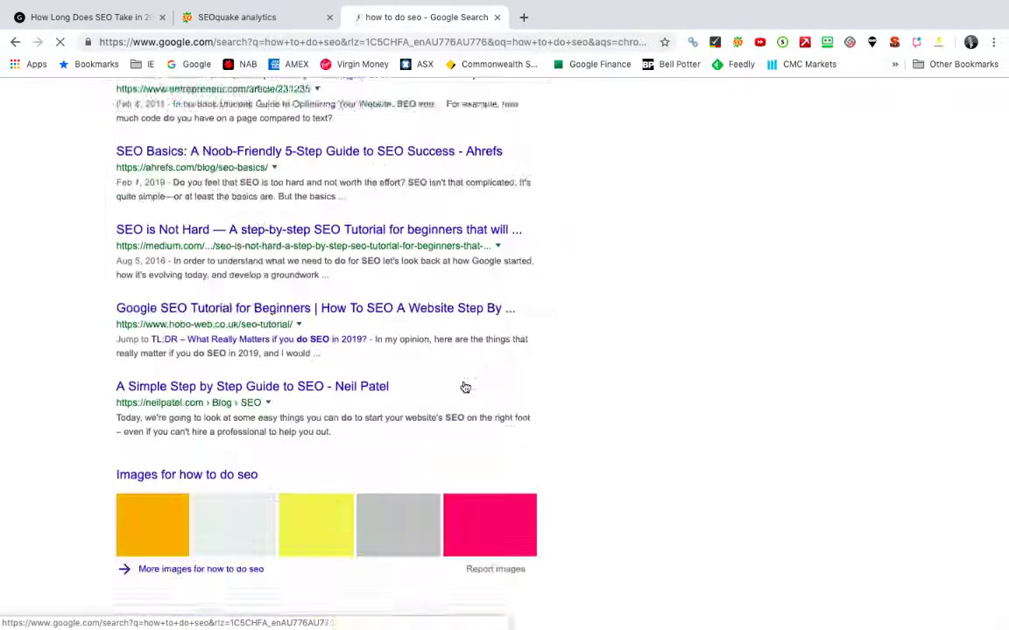
scroll(465, 387, up, 1)
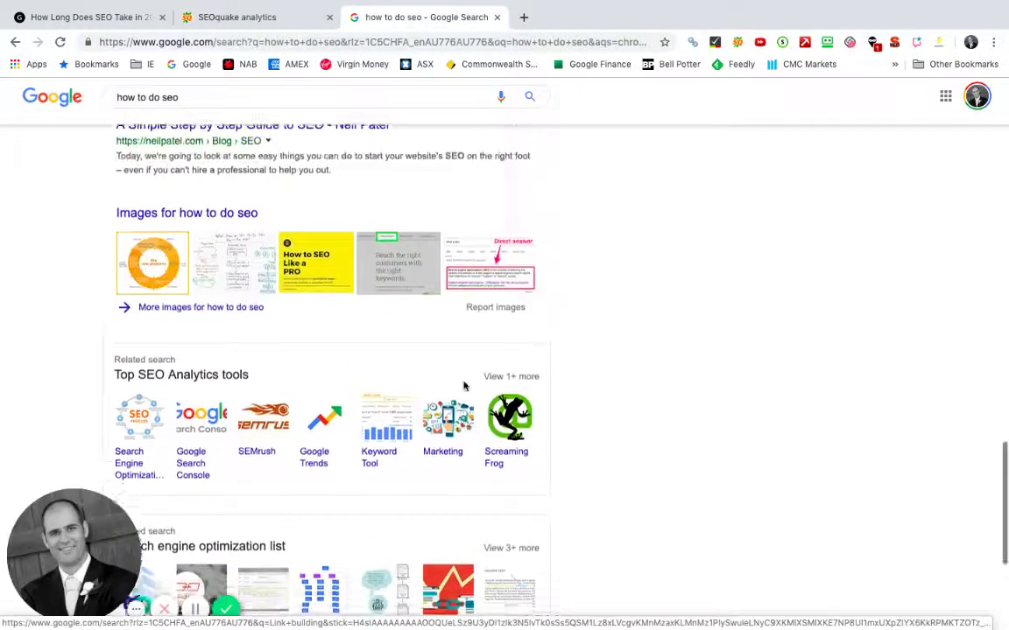
scroll(465, 387, down, 3)
scroll(464, 387, up, 5)
scroll(465, 387, up, 15)
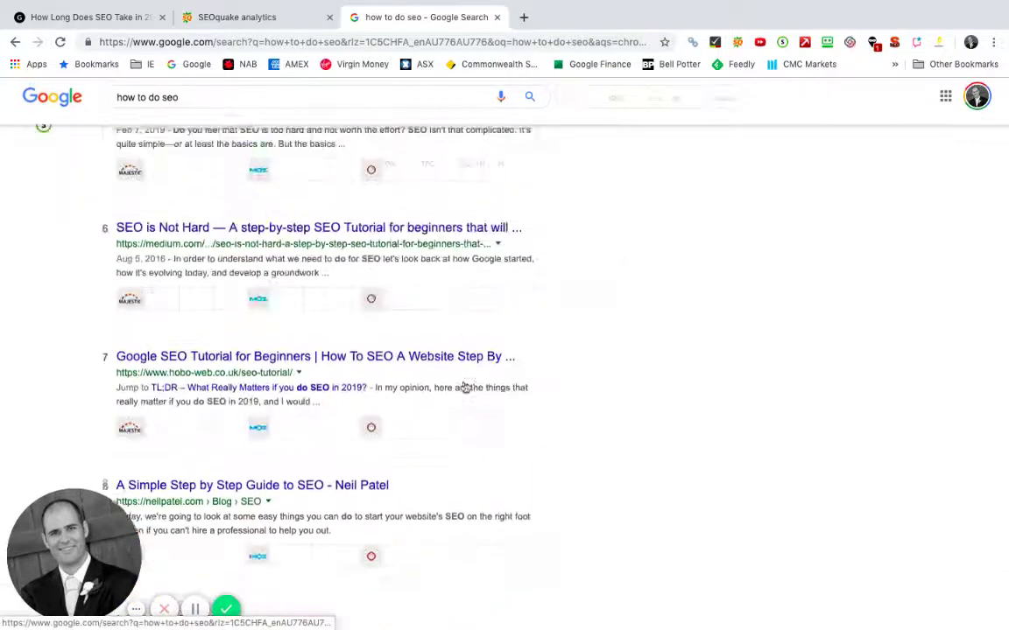
scroll(465, 387, down, 2)
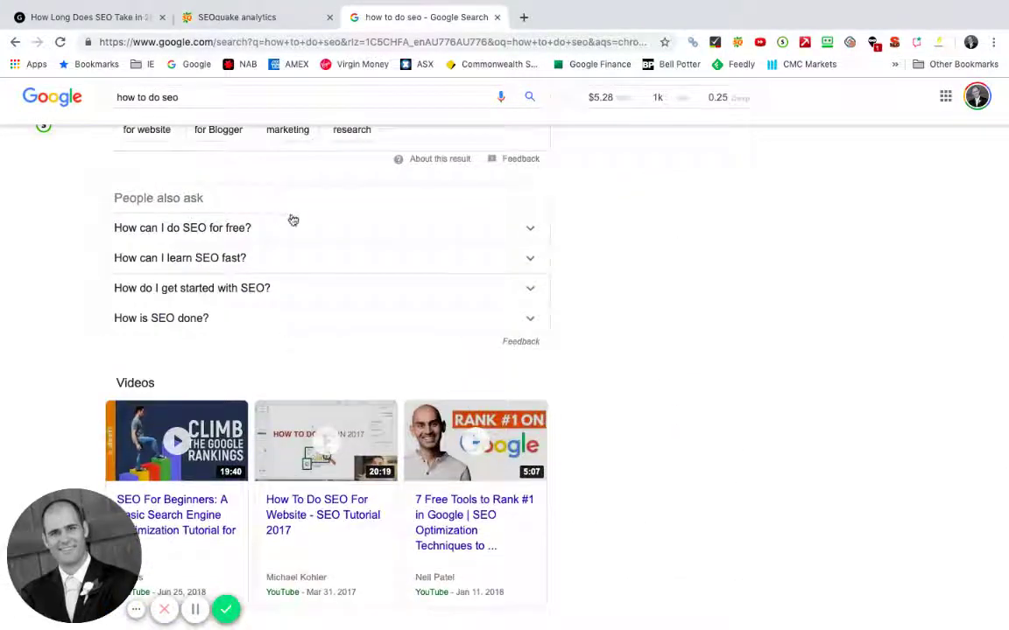
Expand and collapse the first four People also ask questions to load more related questions
click(484, 230)
click(487, 232)
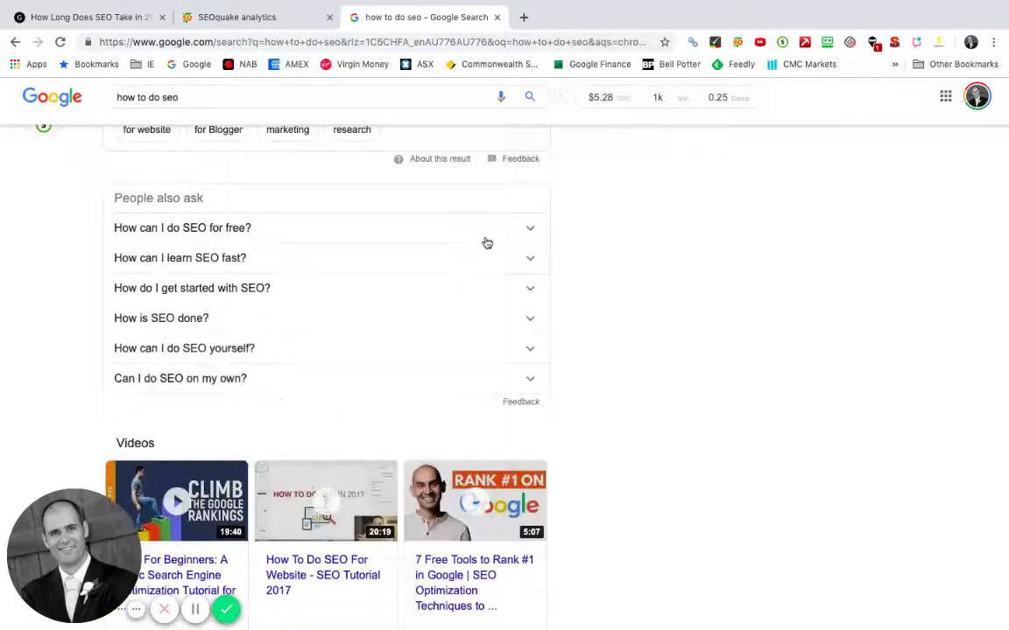
click(485, 279)
click(485, 280)
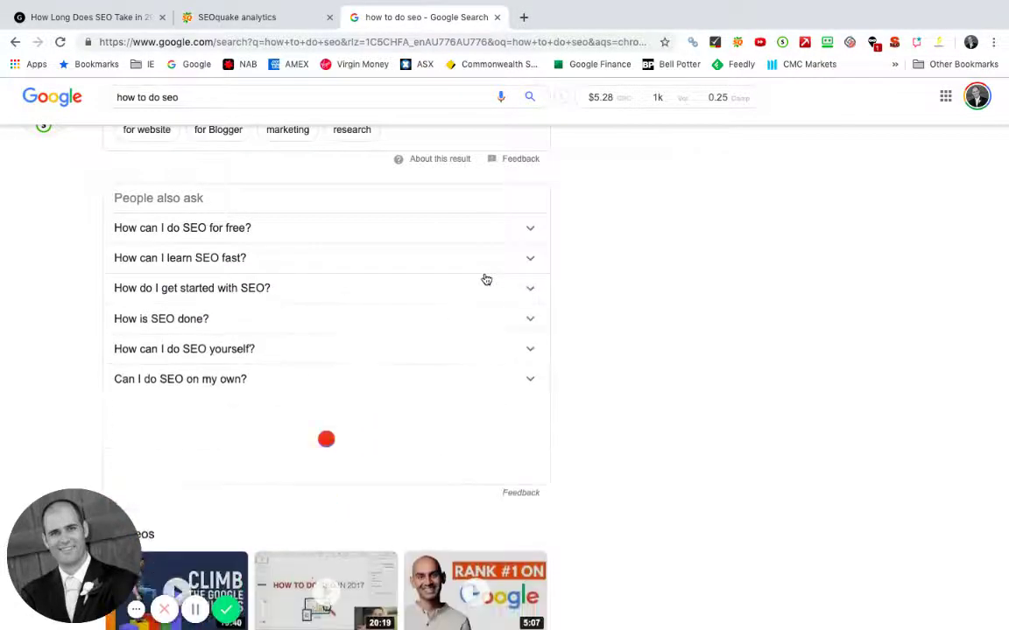
click(470, 327)
click(470, 328)
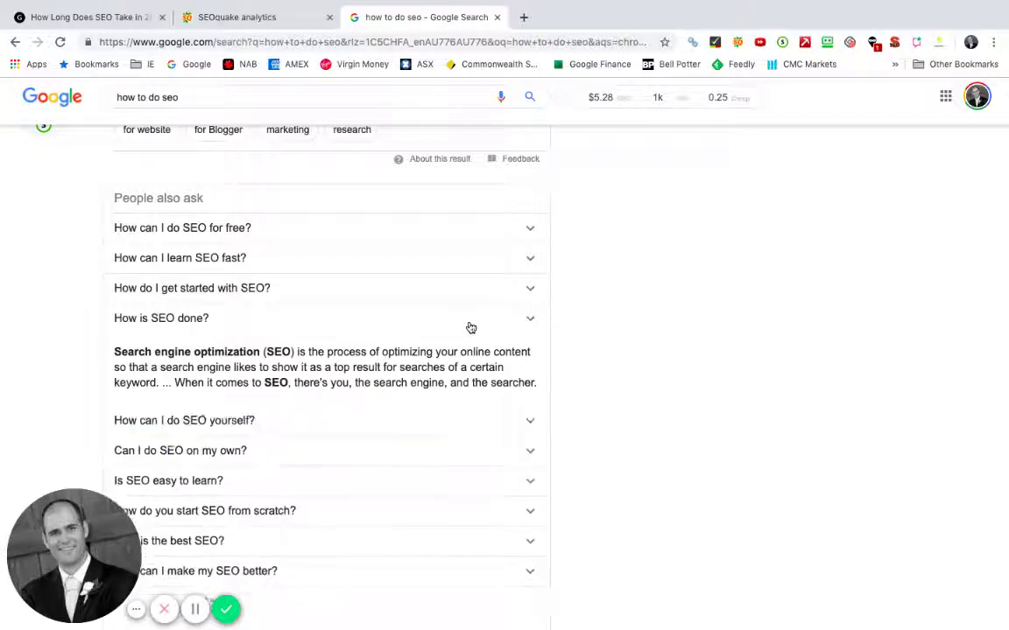
click(462, 383)
click(463, 384)
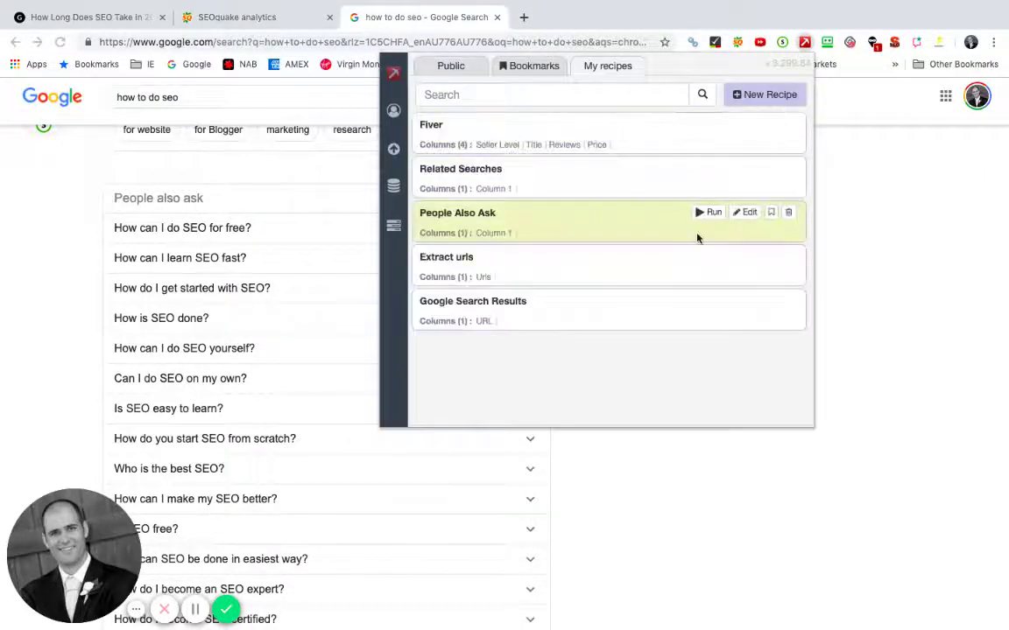
Run the People Also Ask recipe in Data Miner on the search page and copy the extracted questions
click(711, 214)
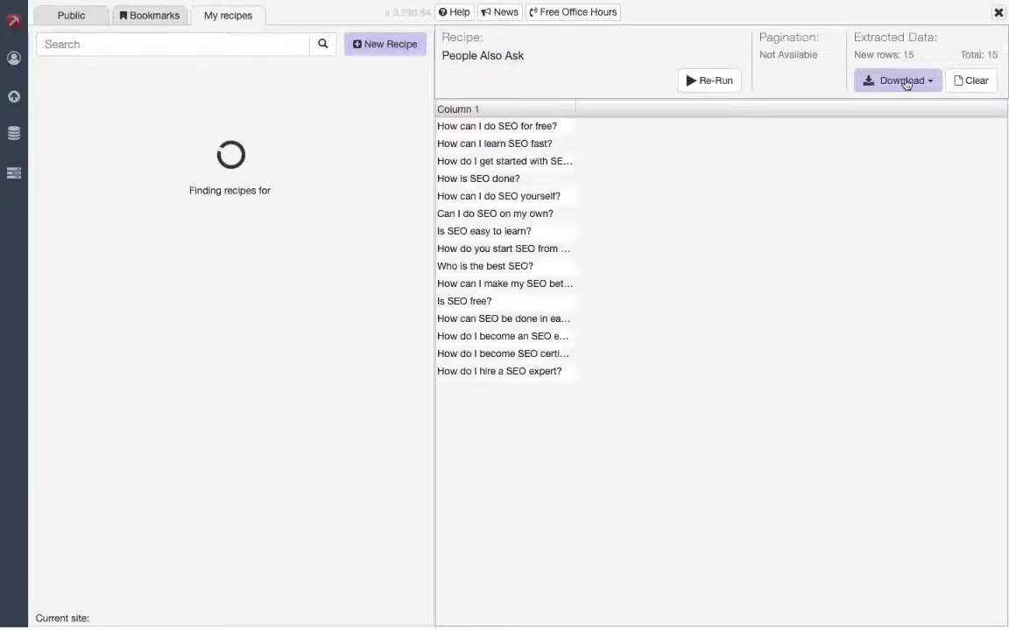
click(900, 84)
click(900, 141)
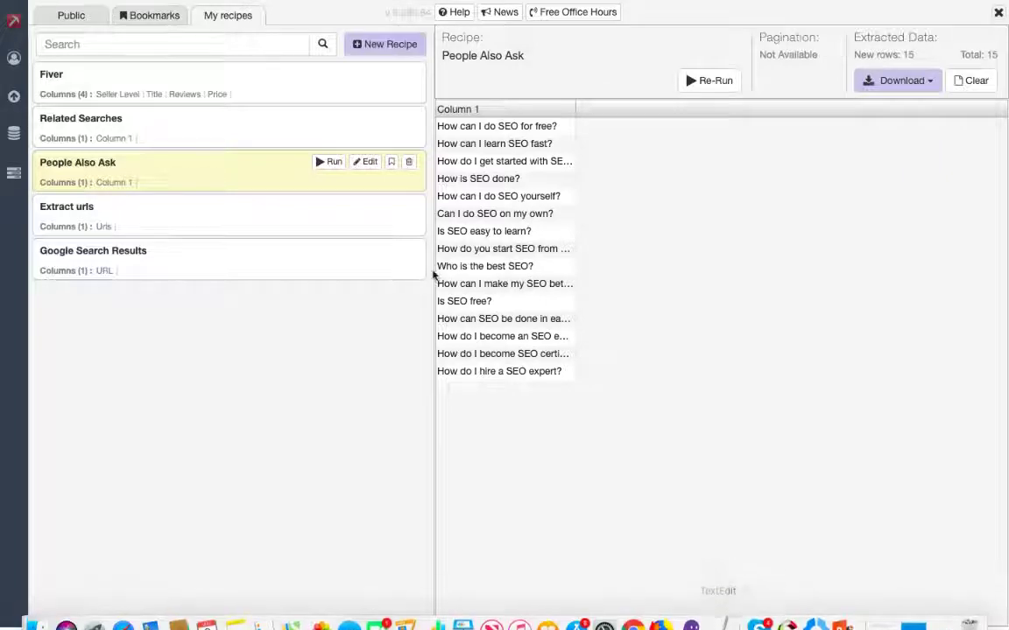
Paste the extracted questions into the blank TextEdit document, then return to Chrome and close the Data Miner results
key(ctrl+Left)
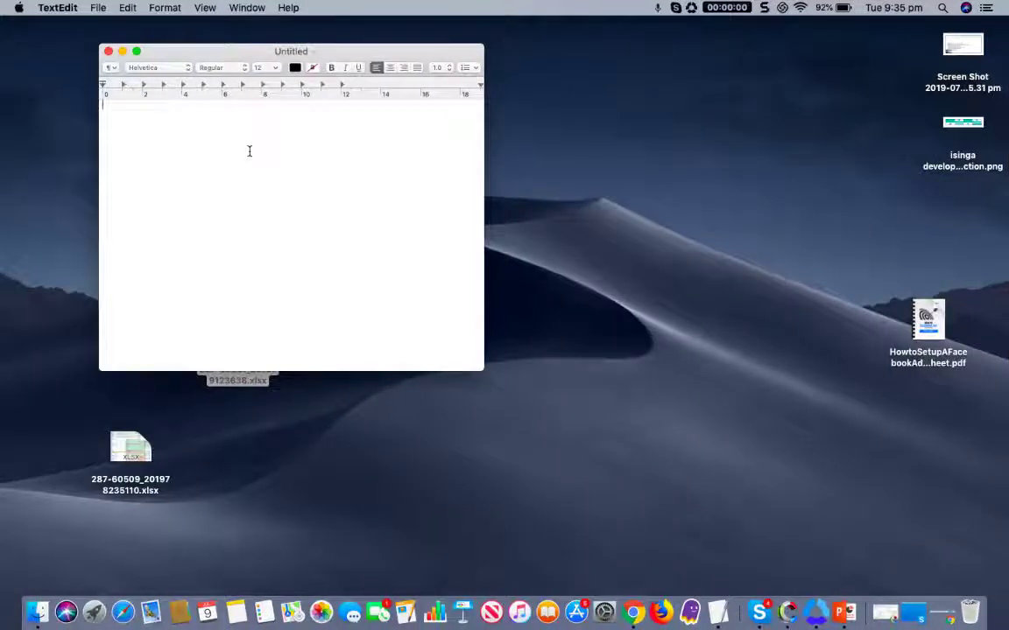
text(Column 1 How can I do SEO for free? How can I learn SEO fast? How do I get started with SEO? How is SEO done? How can I do SEO yourself? Can I do SEO on my own? Is SEO easy to learn? How do you start SEO from scratch? Who is the best SEO? How can I make my SEO better? Is SEO free? How can SEO be done in easiest way? How do I become an SEO expert? How do I become SEO certified? How do I hire a SEO expert?)
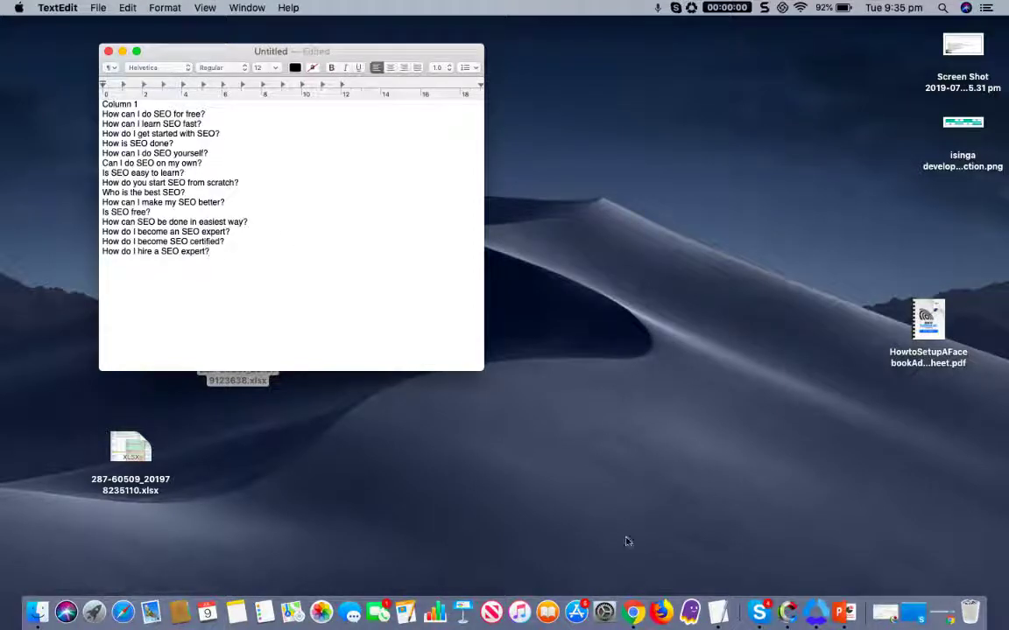
click(632, 612)
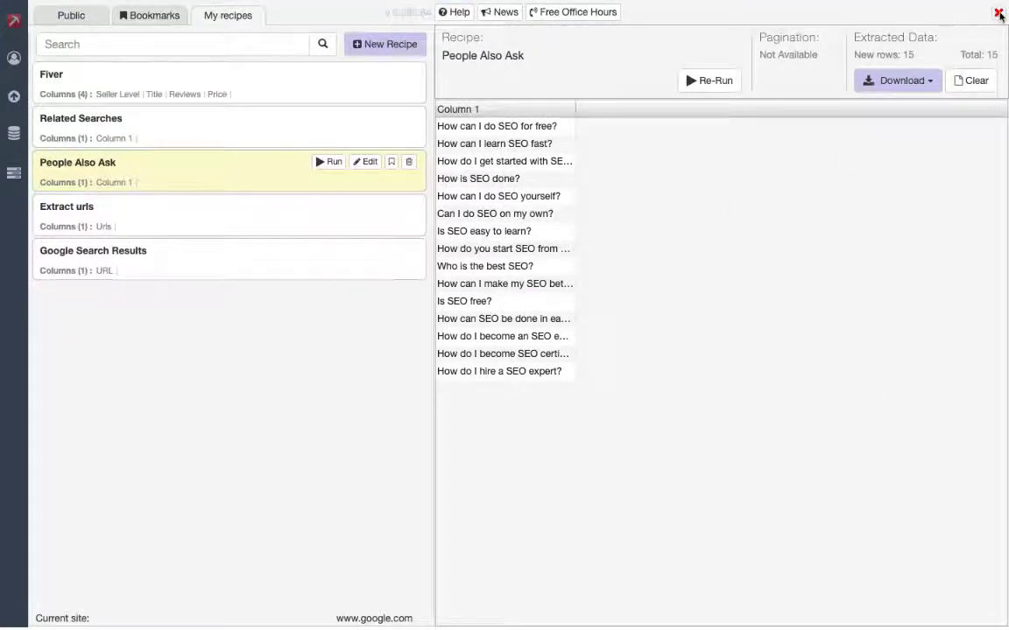
click(999, 13)
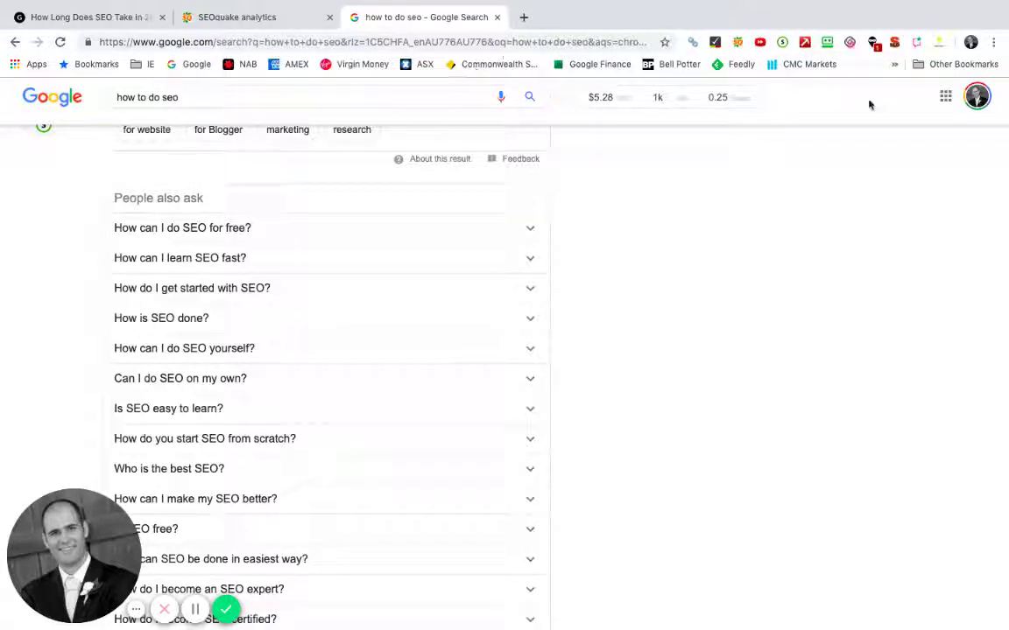
Open a new tab, view the Location Guard options, and examine the fixed location marker on the map around Phoenix
click(525, 19)
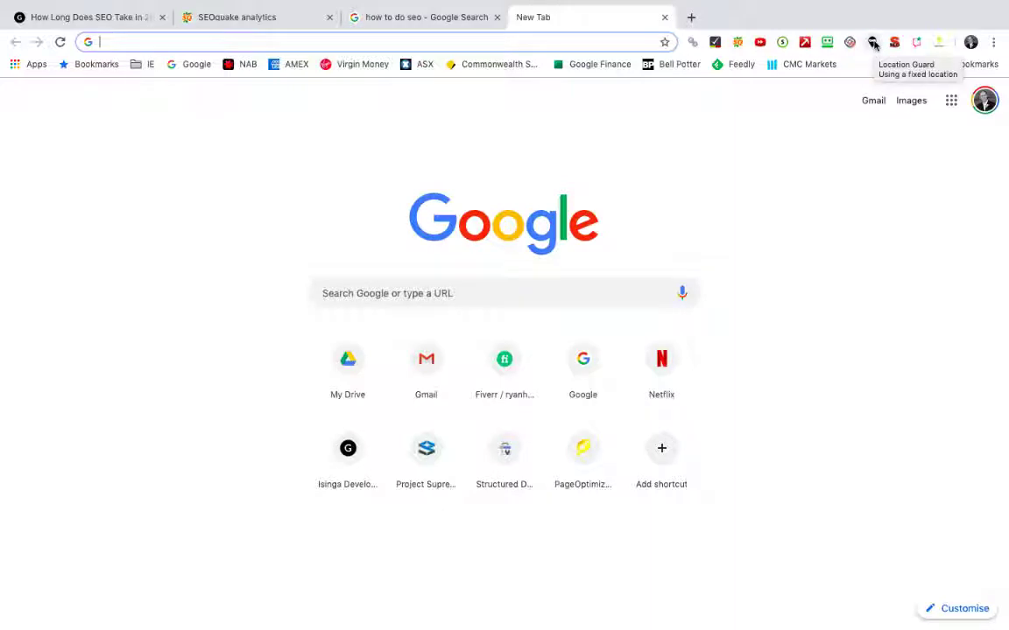
click(872, 44)
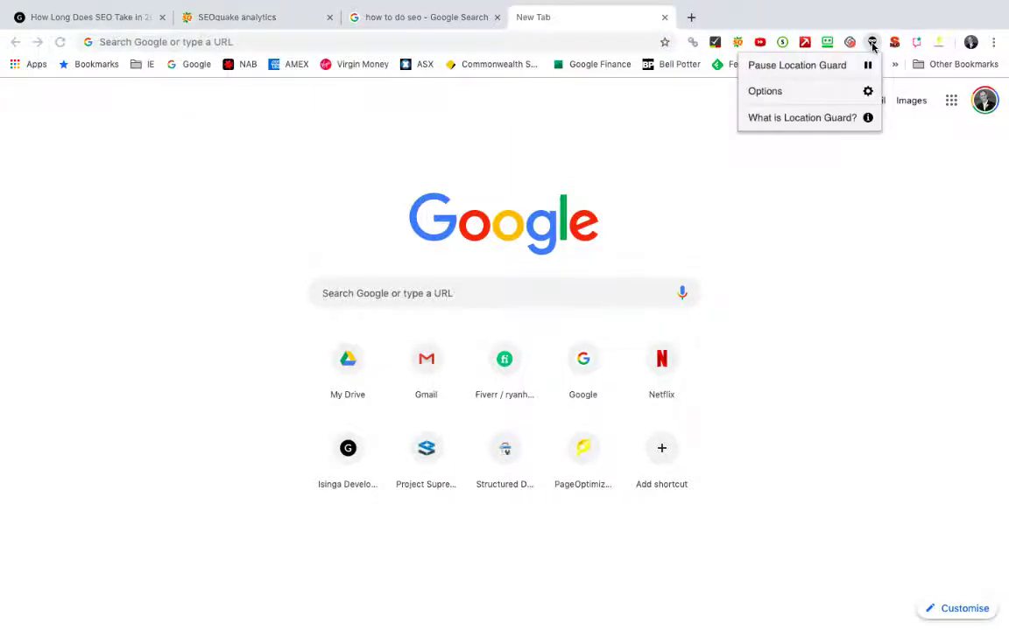
click(817, 92)
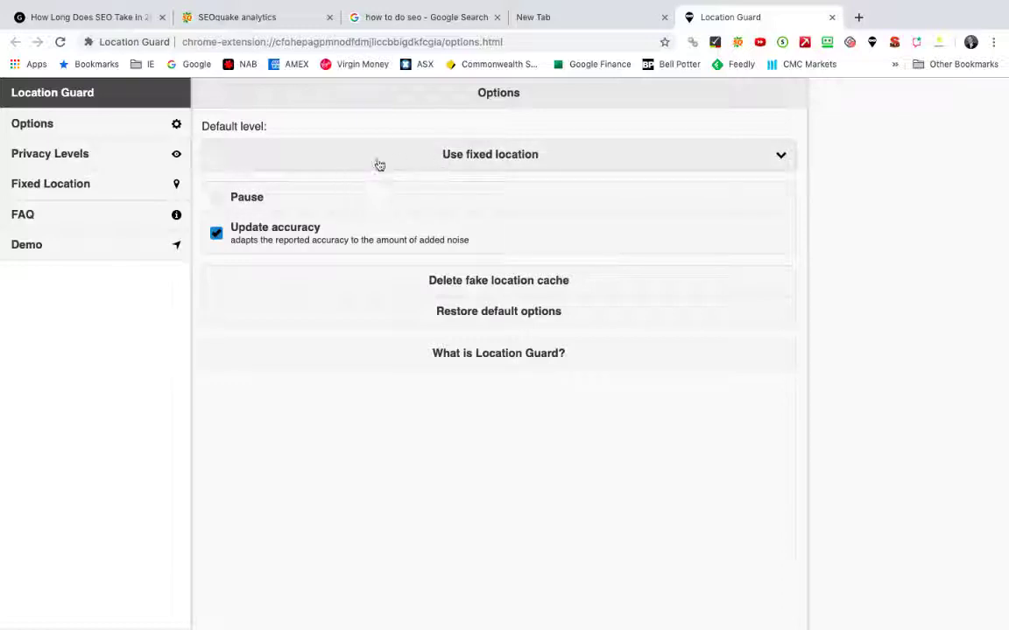
click(137, 191)
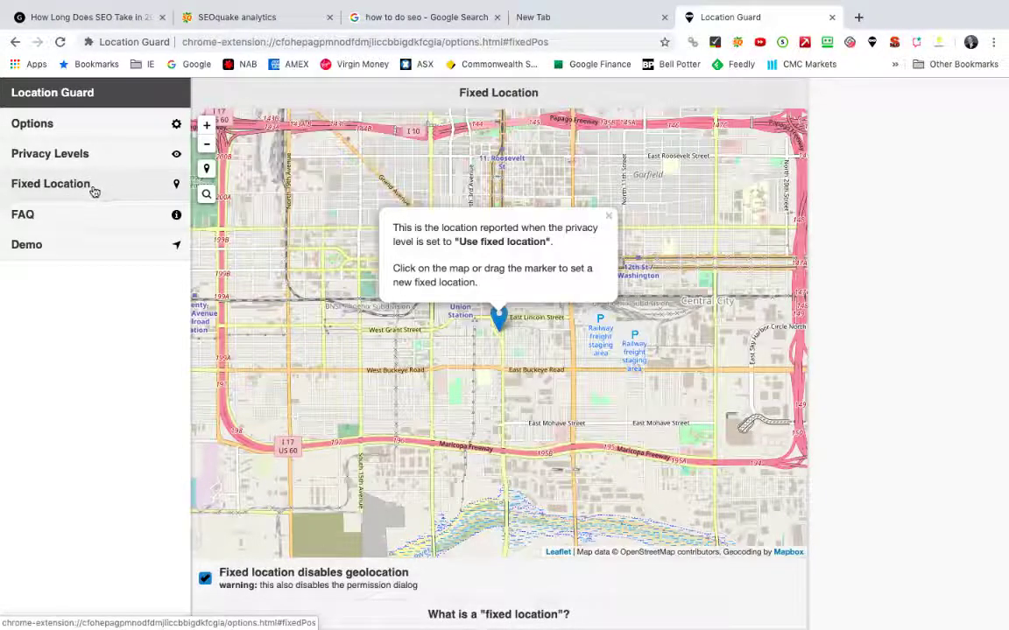
click(611, 218)
scroll(506, 292, up, 2)
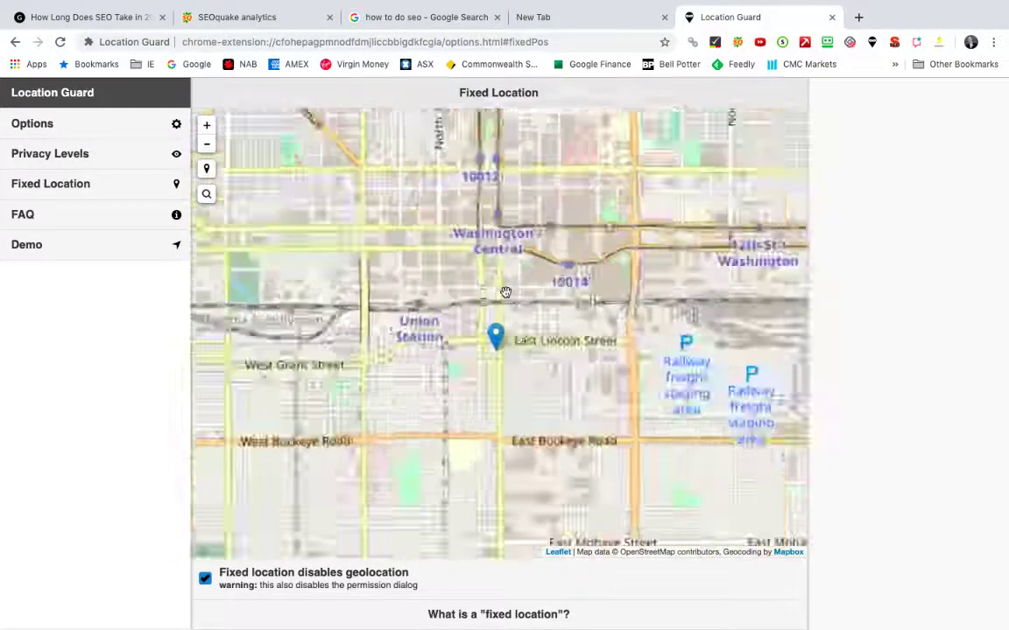
scroll(506, 291, down, 5)
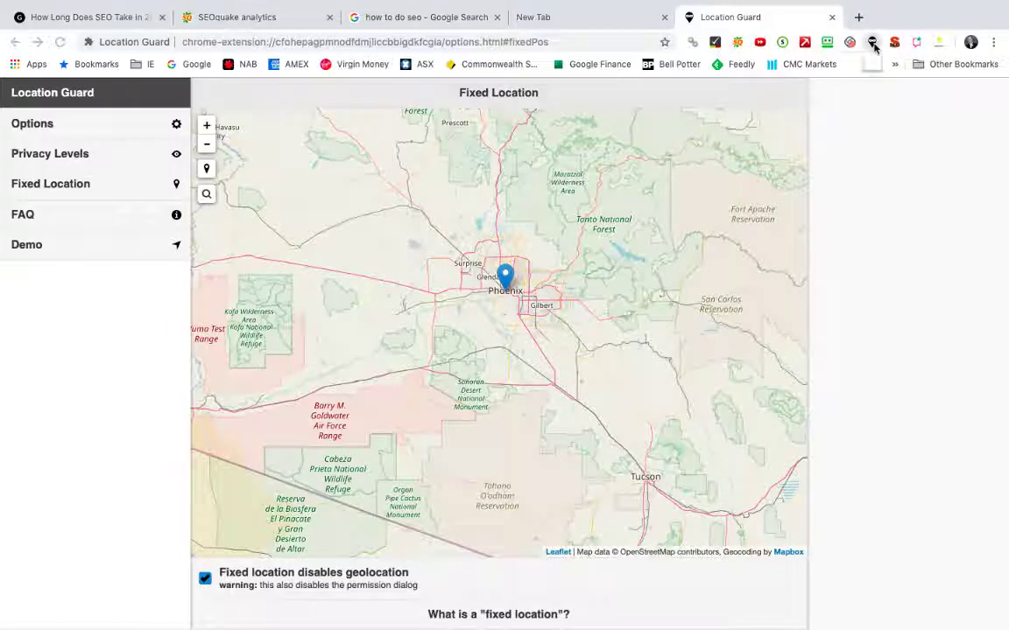
Pause Location Guard and return to the empty new tab
click(873, 44)
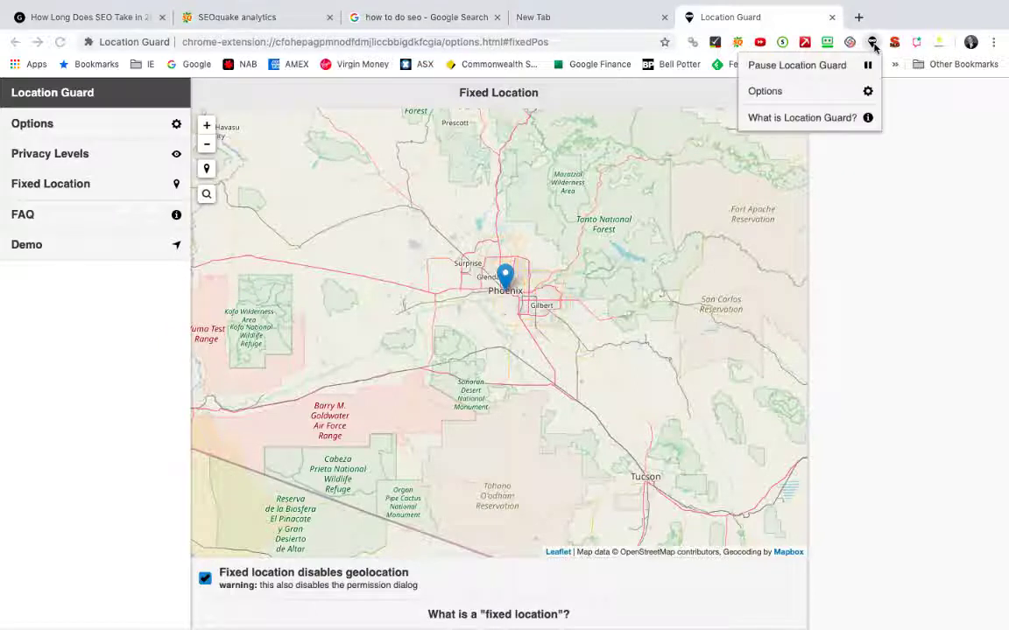
click(826, 69)
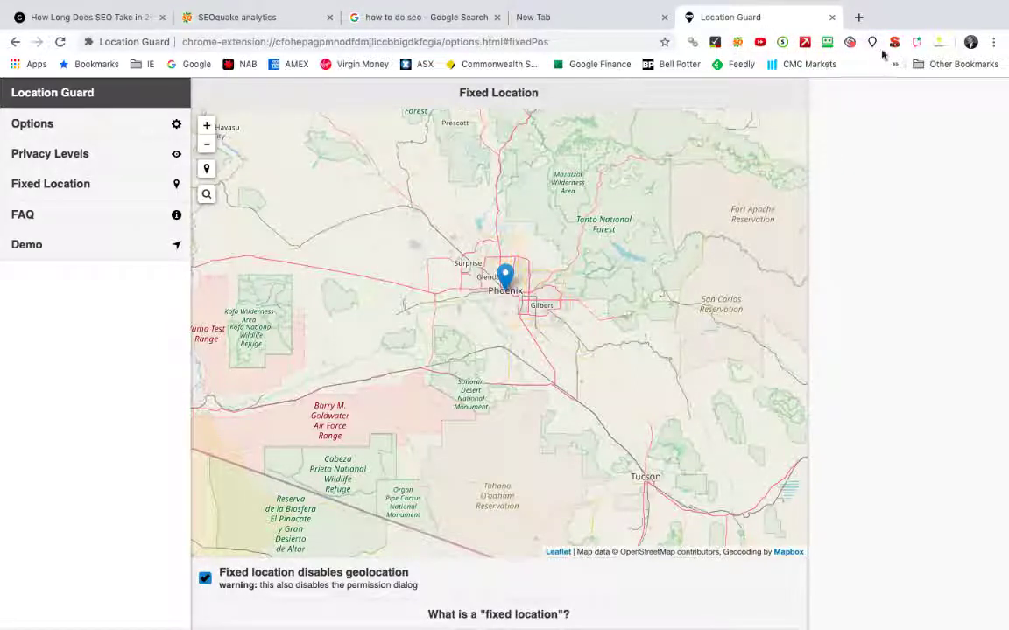
click(614, 22)
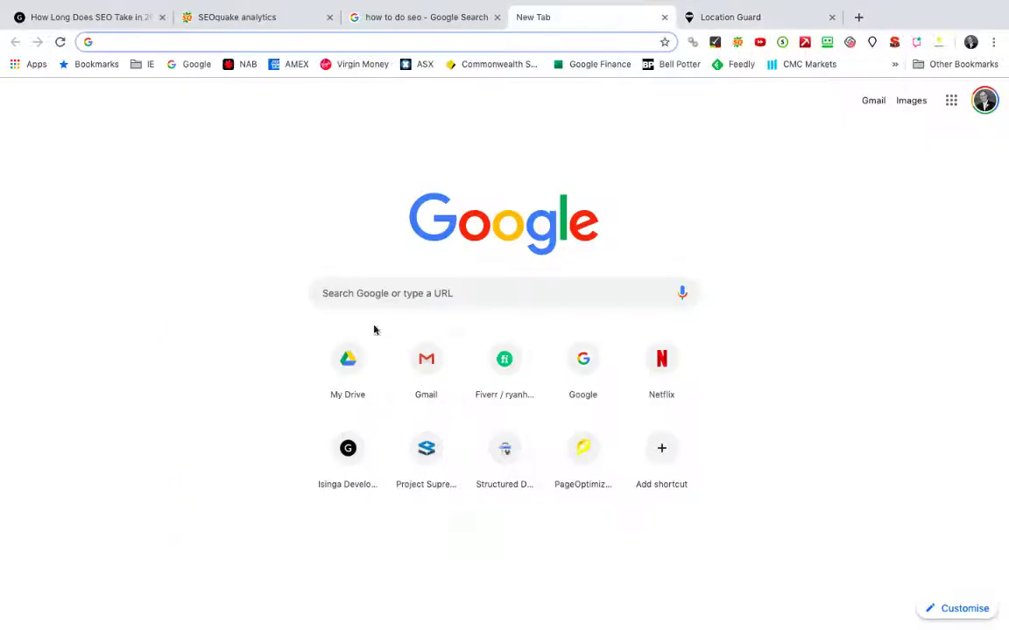
Search Google for "commercial painter" and examine the map listings, organic results, related searches and the location in the page footer
click(365, 299)
text(co)
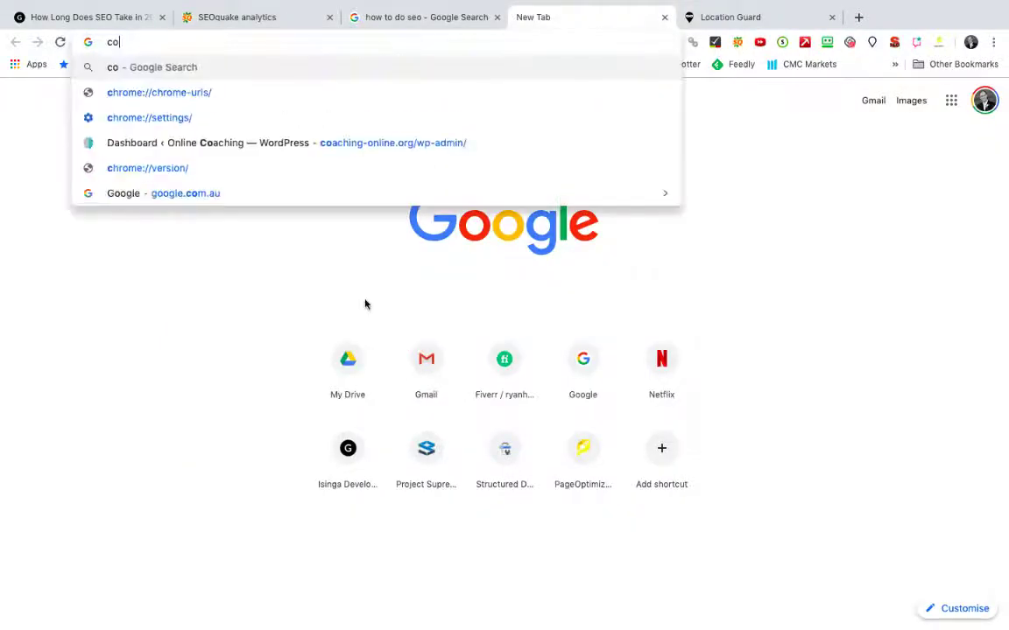
text(mmercial painter)
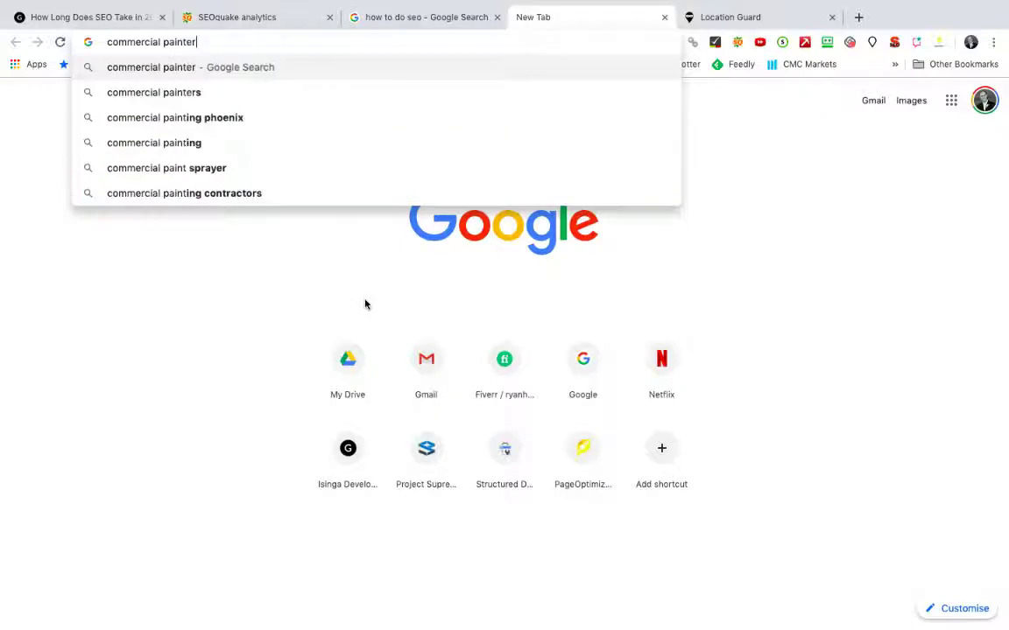
key(Return)
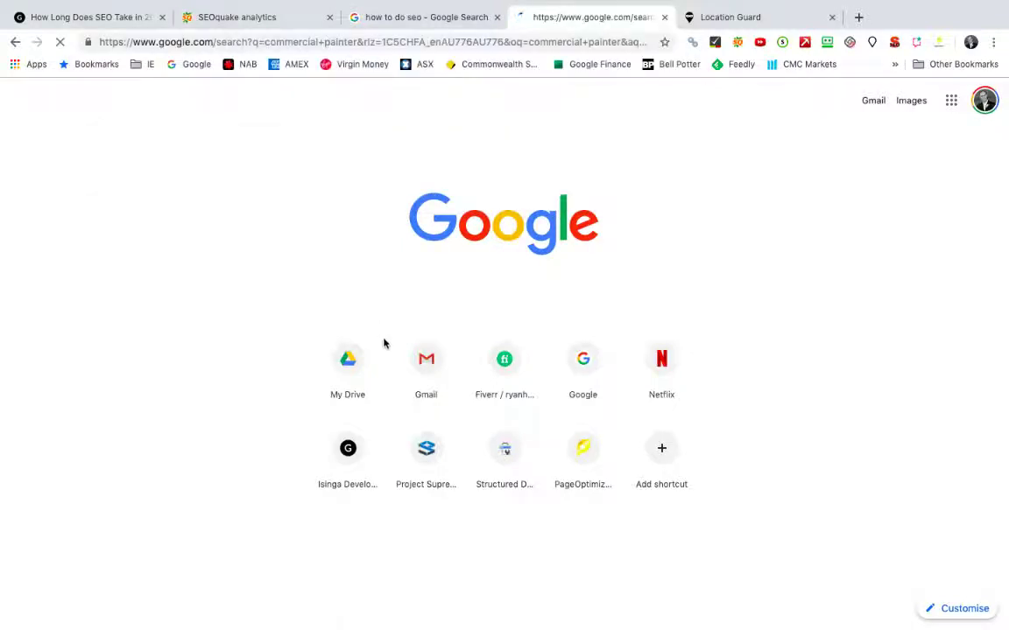
scroll(383, 338, down, 1)
scroll(383, 339, down, 5)
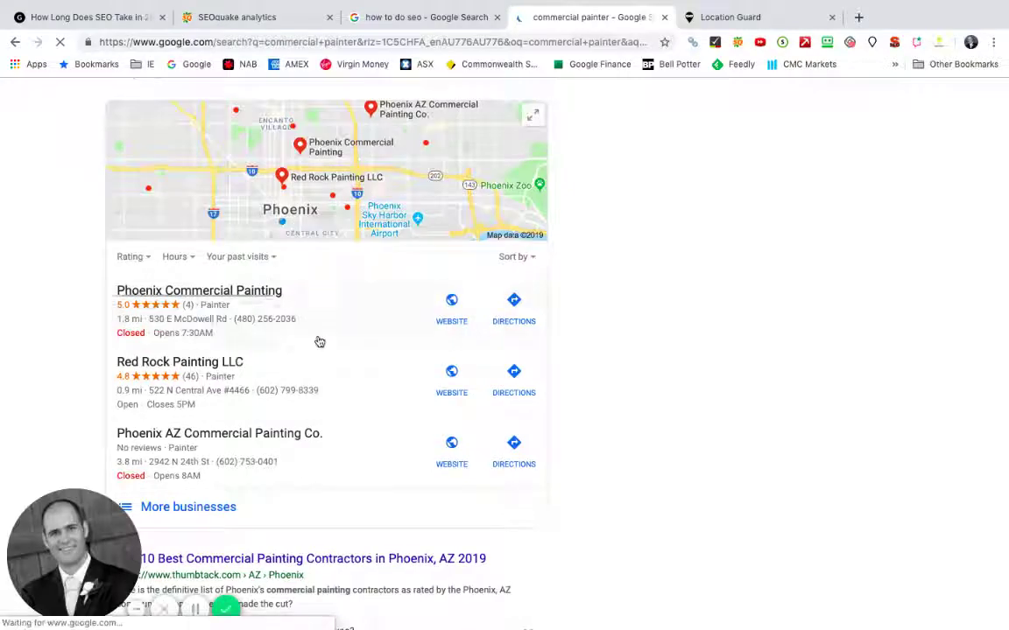
scroll(320, 341, down, 1)
scroll(320, 342, down, 6)
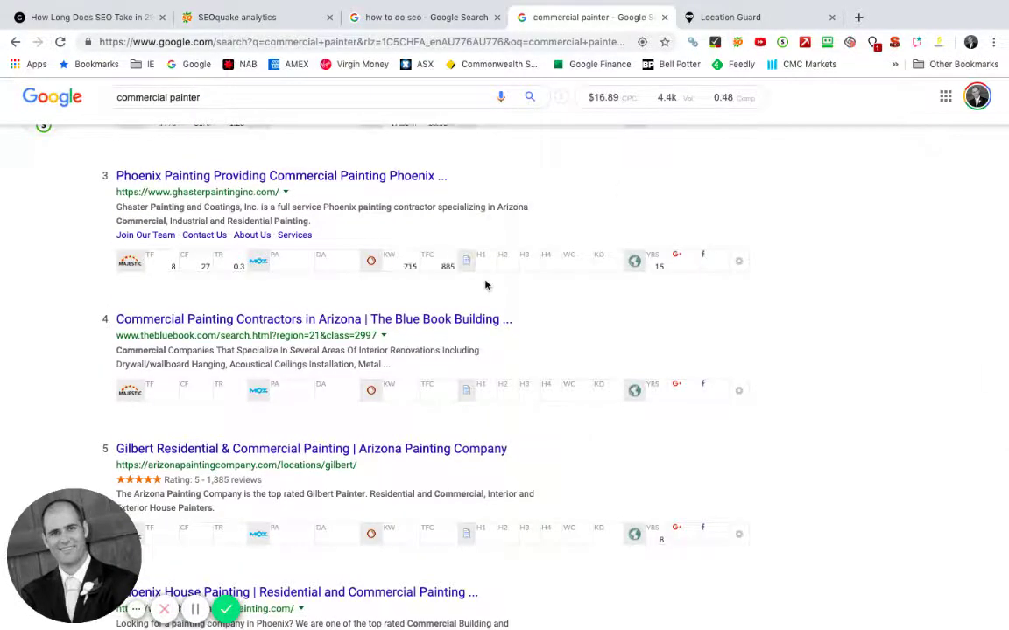
scroll(486, 285, down, 15)
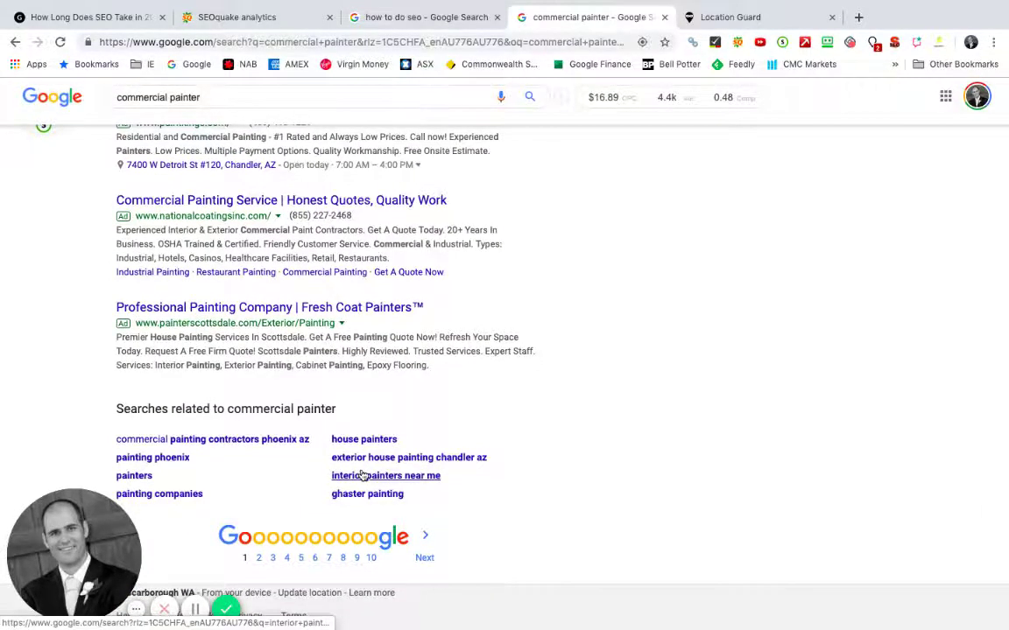
scroll(194, 529, up, 15)
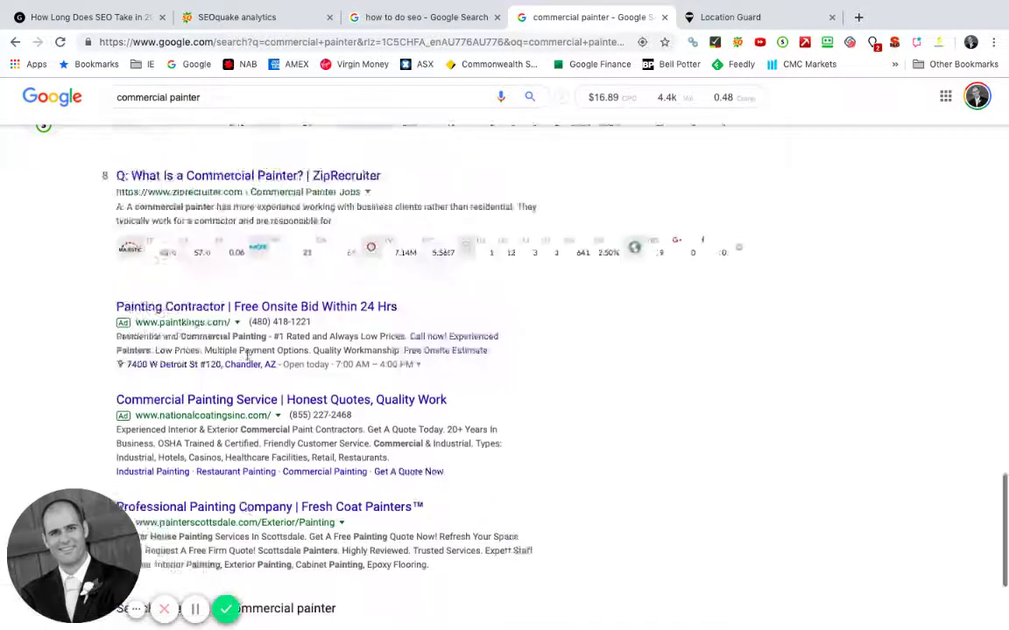
Rerun the "commercial painter" search with Location Guard paused and check the map listings and footer location
click(227, 103)
key(Return)
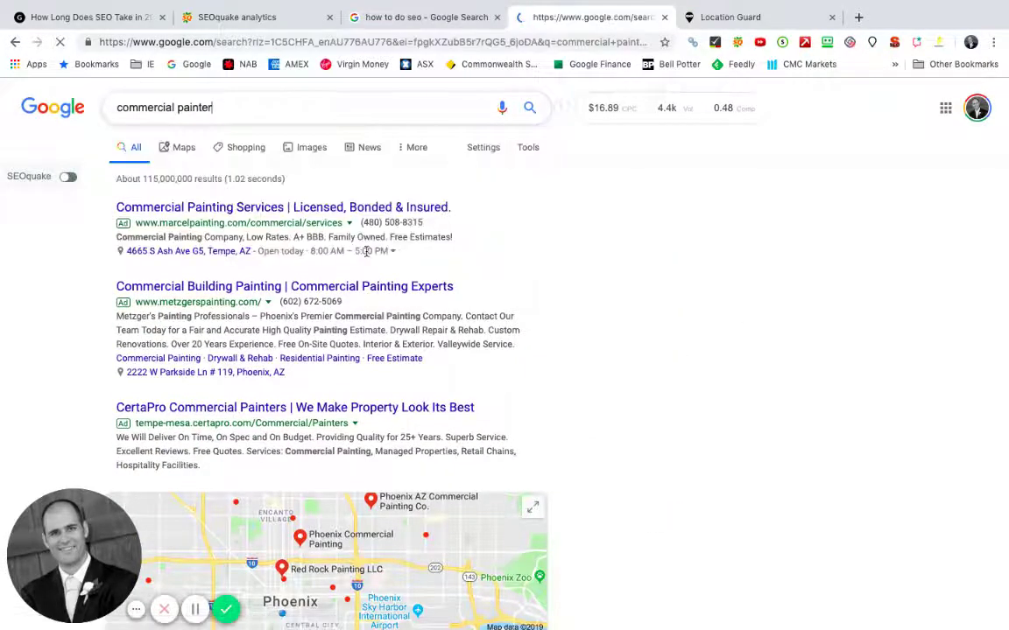
scroll(407, 374, down, 3)
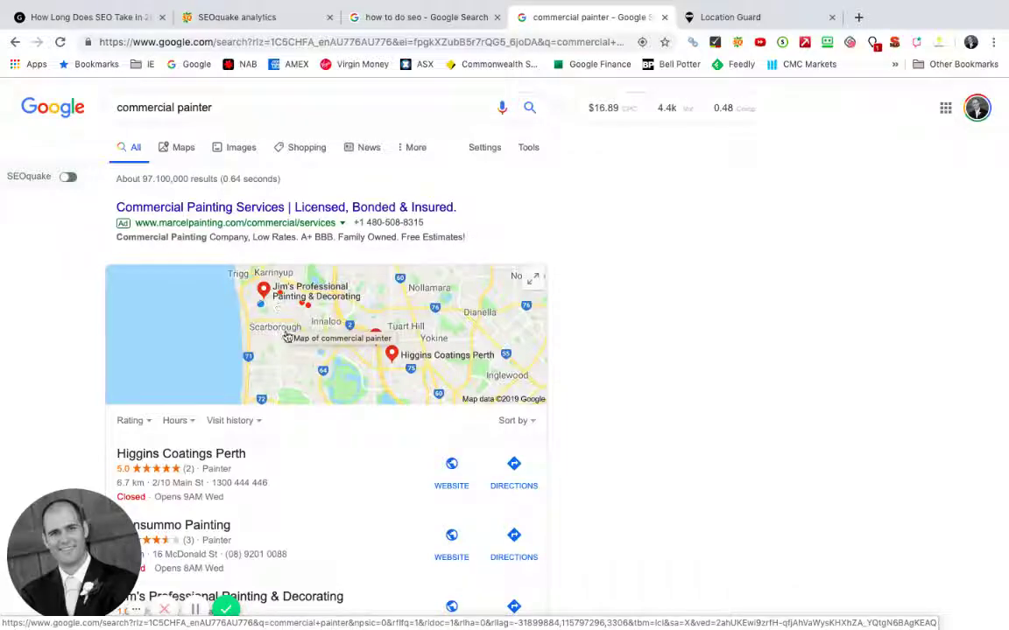
scroll(288, 338, down, 20)
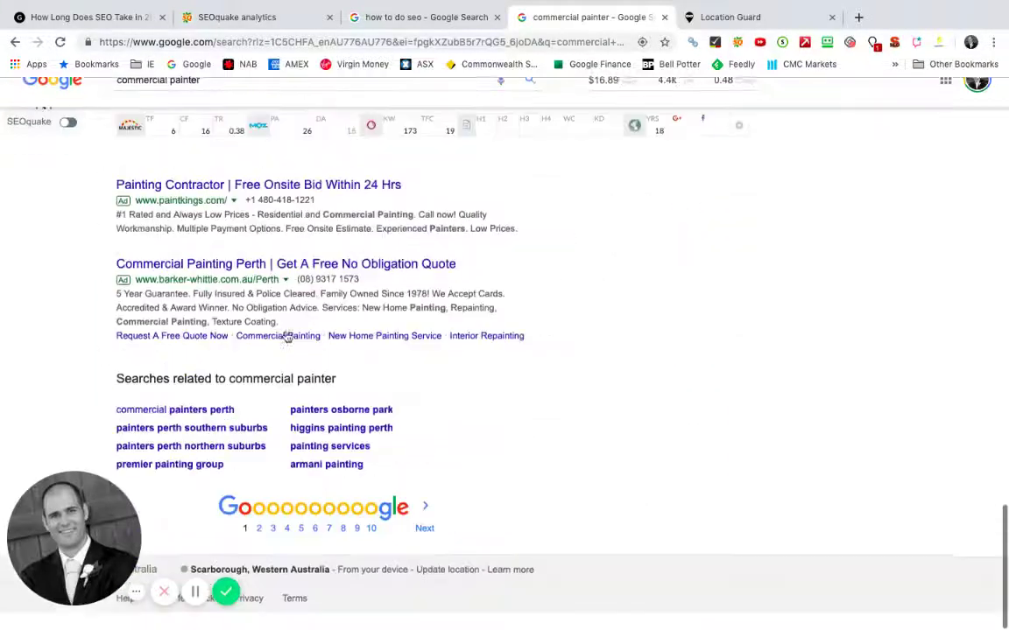
scroll(287, 337, up, 20)
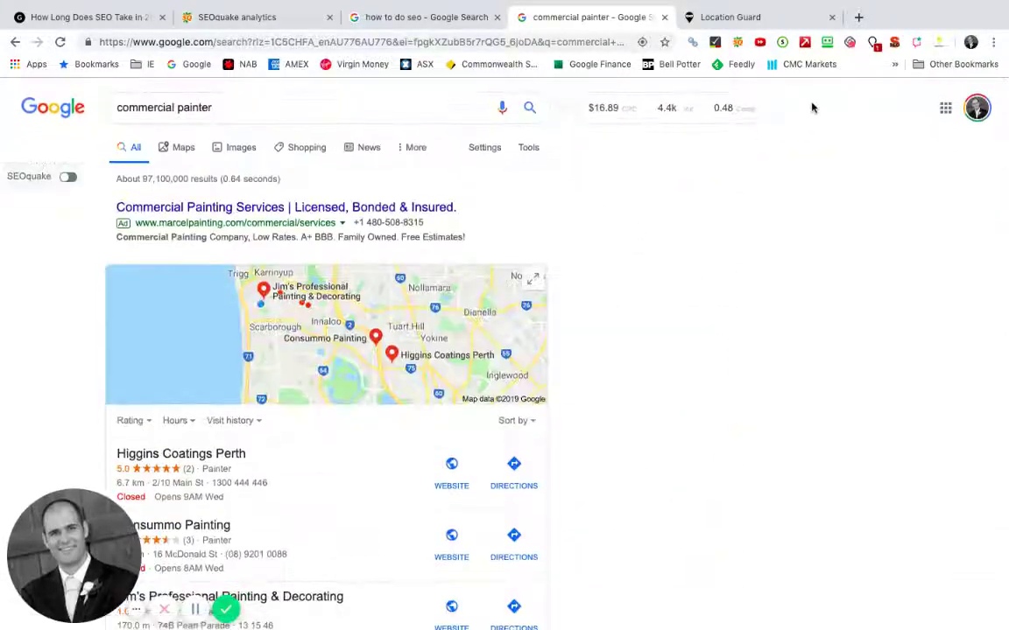
Resume Location Guard and return to the "commercial painter" search results
click(873, 44)
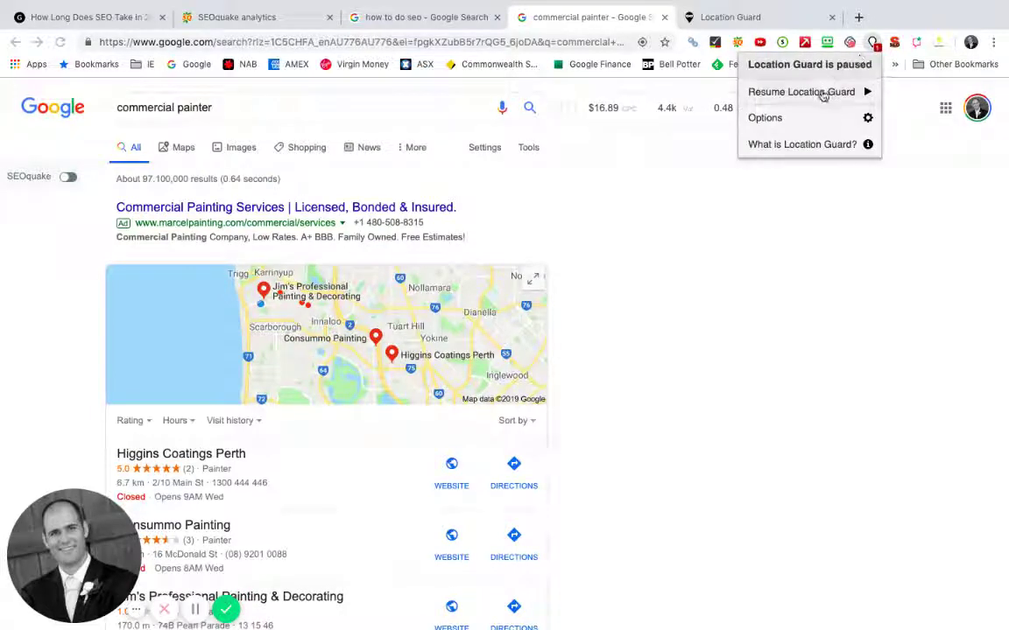
click(822, 94)
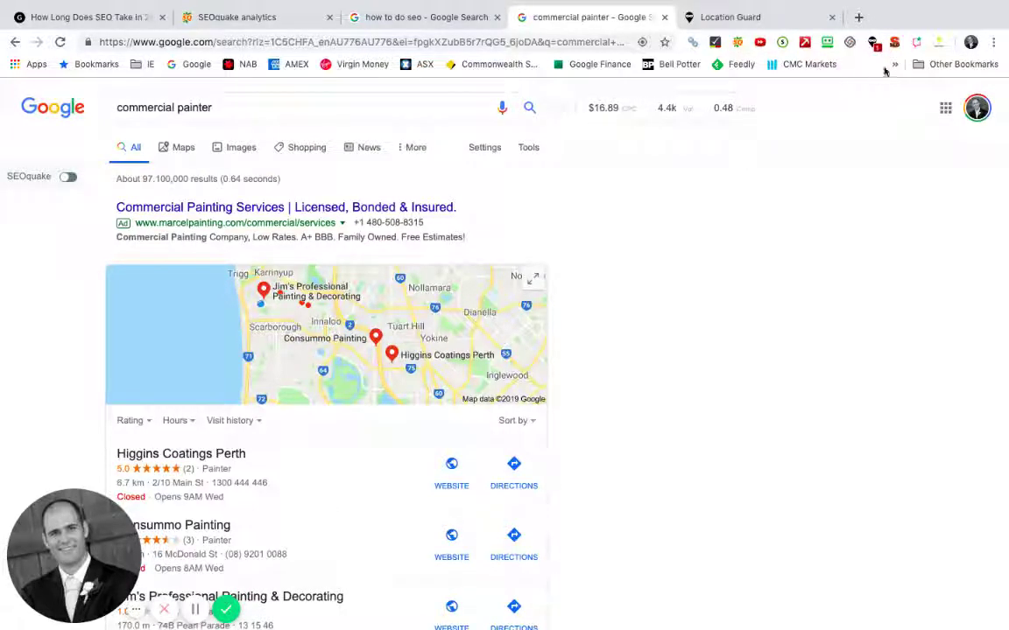
click(724, 20)
click(573, 22)
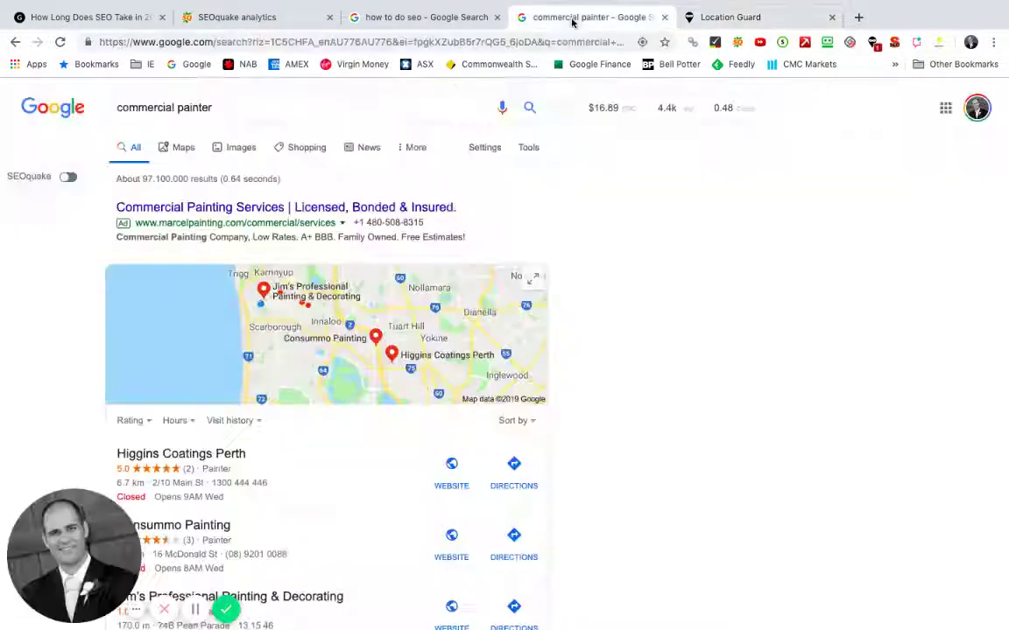
Repeat the "commercial painter" search with Location Guard active and check the location in the results page footer
click(237, 104)
key(Return)
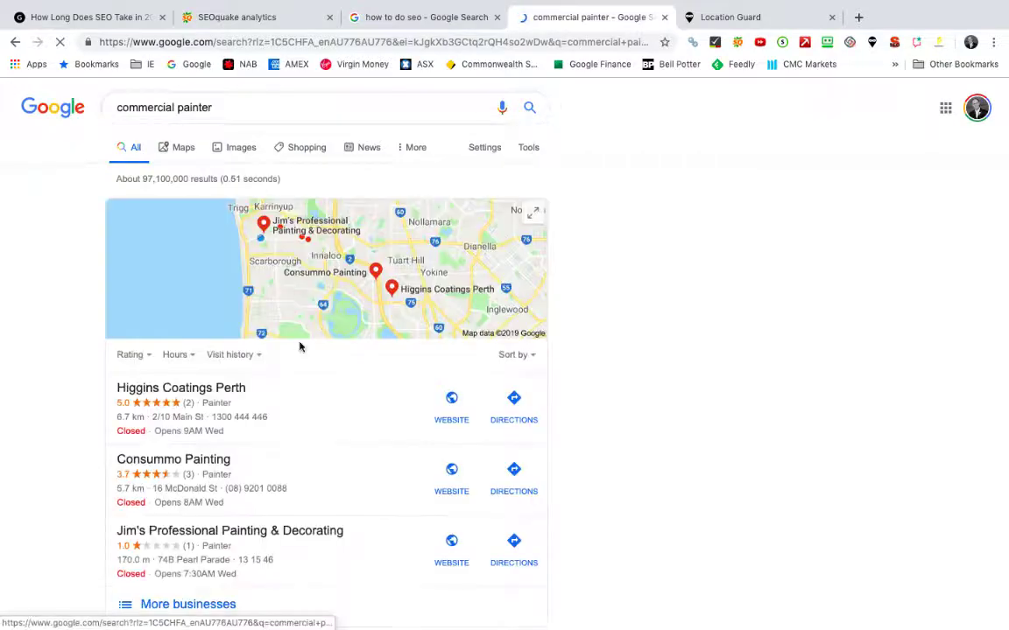
scroll(301, 346, down, 15)
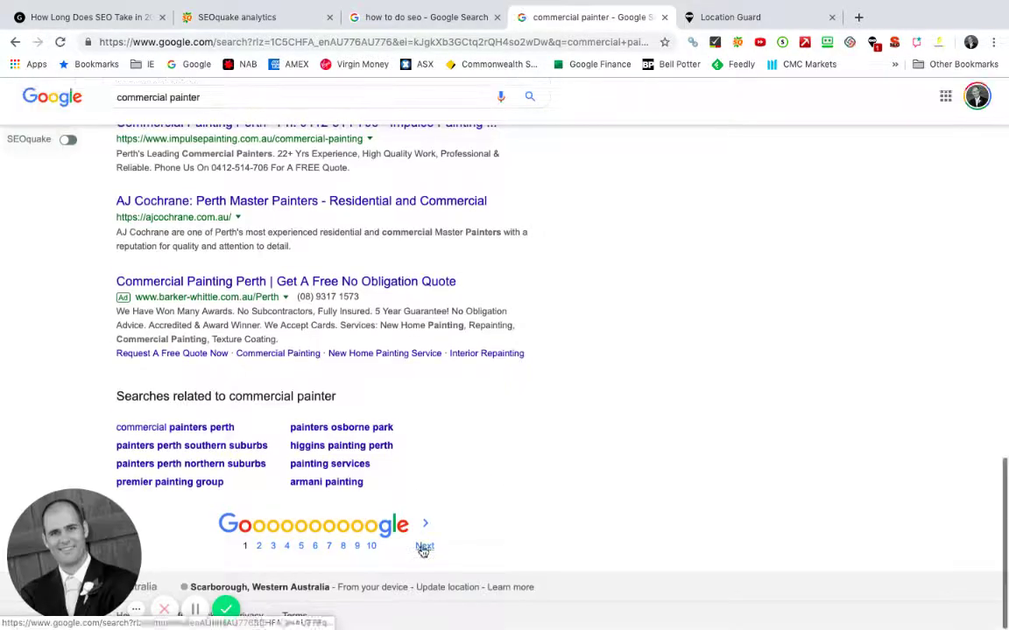
scroll(446, 550, down, 5)
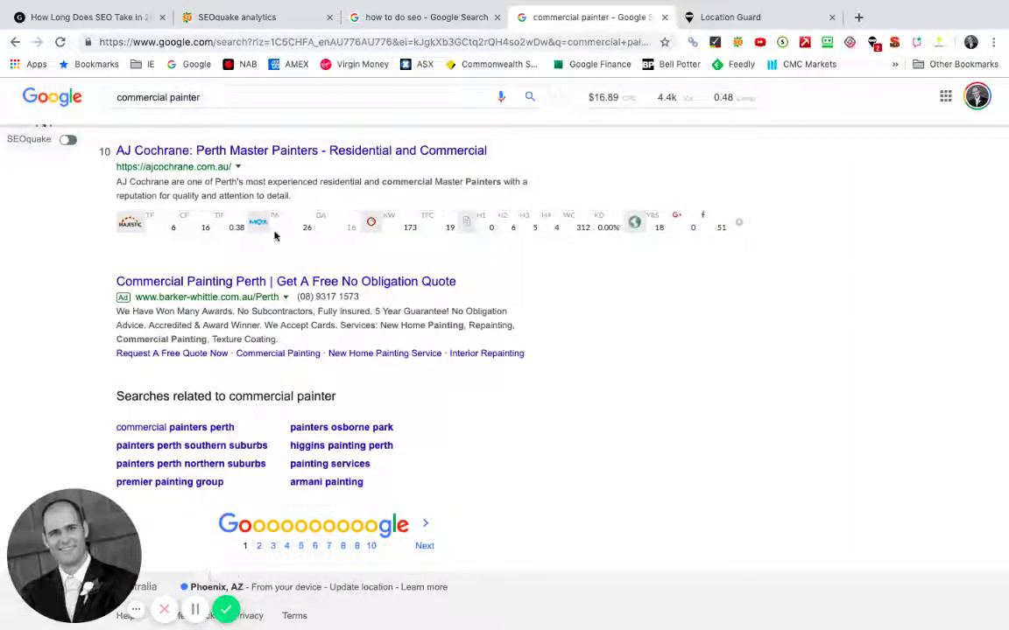
scroll(274, 236, up, 10)
Refresh the "commercial painter" search once more and examine the map pack, business listings, organic rankings, ads and footer location
click(227, 108)
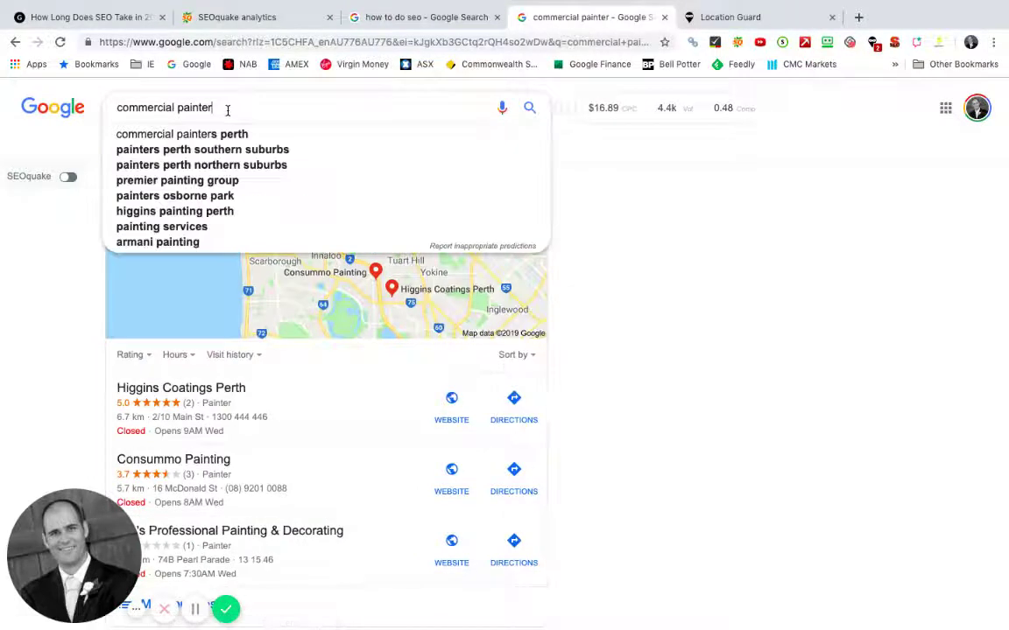
key(Return)
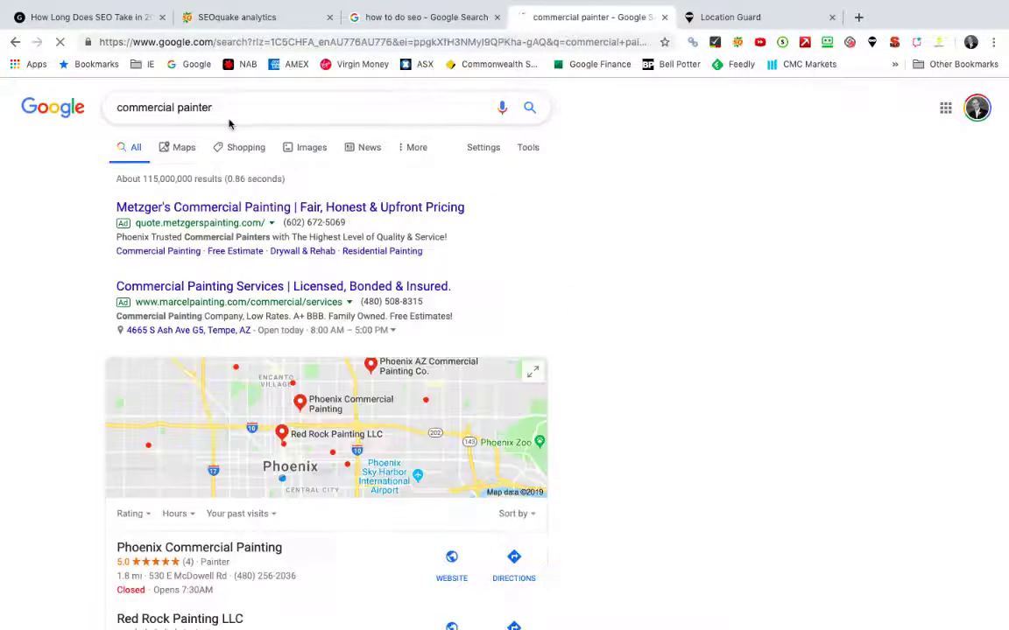
scroll(327, 330, down, 3)
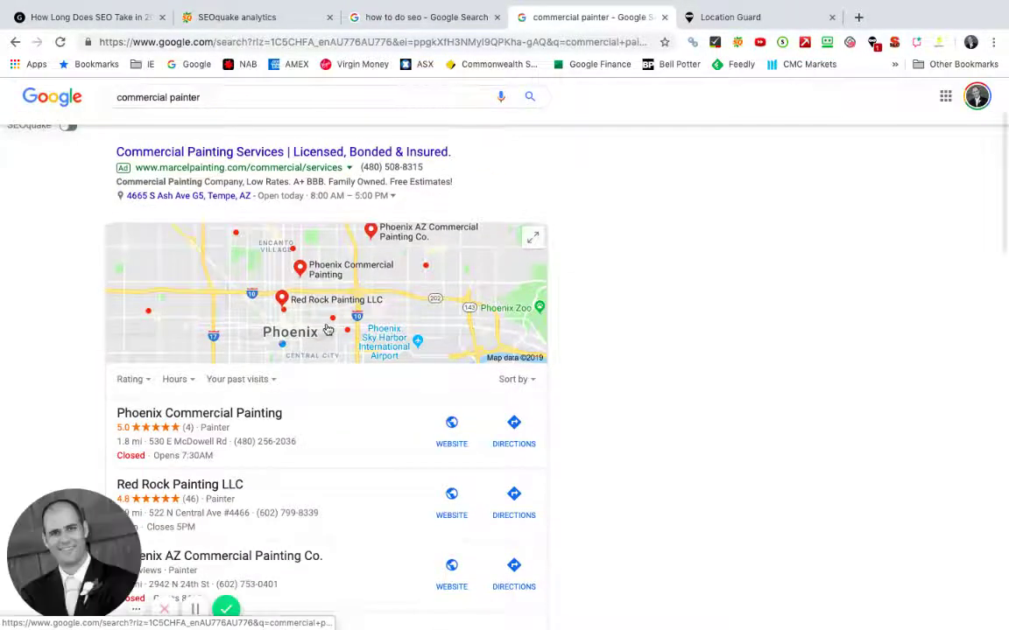
scroll(327, 330, down, 3)
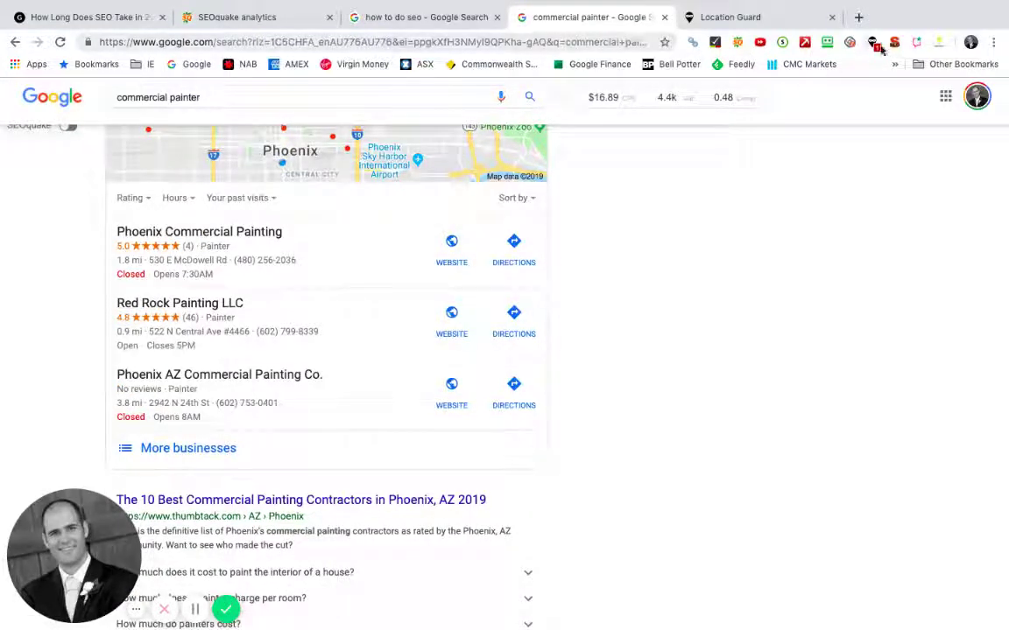
scroll(504, 342, down, 10)
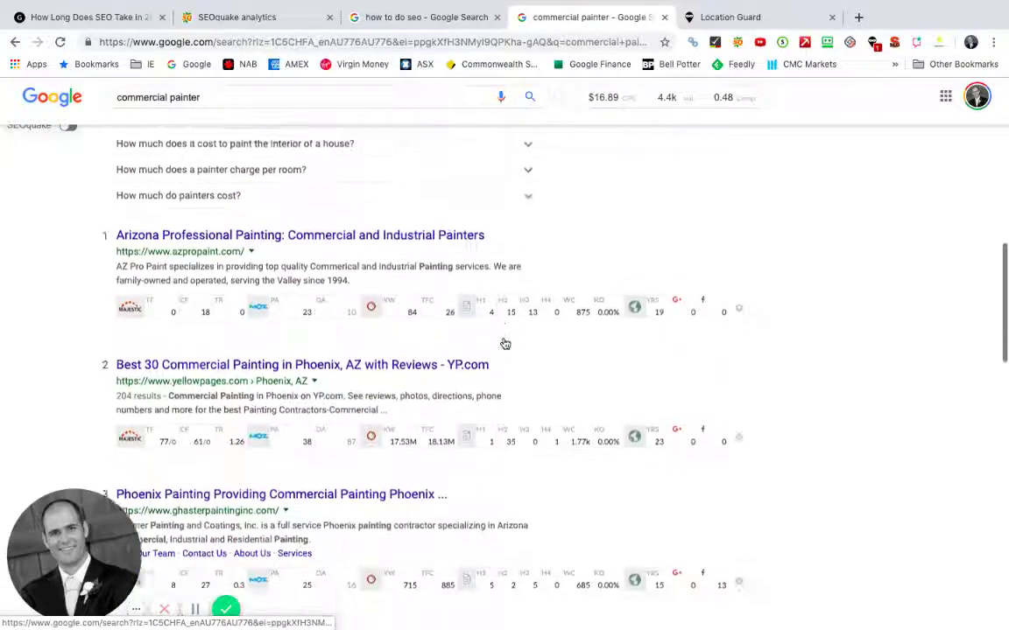
scroll(504, 342, down, 4)
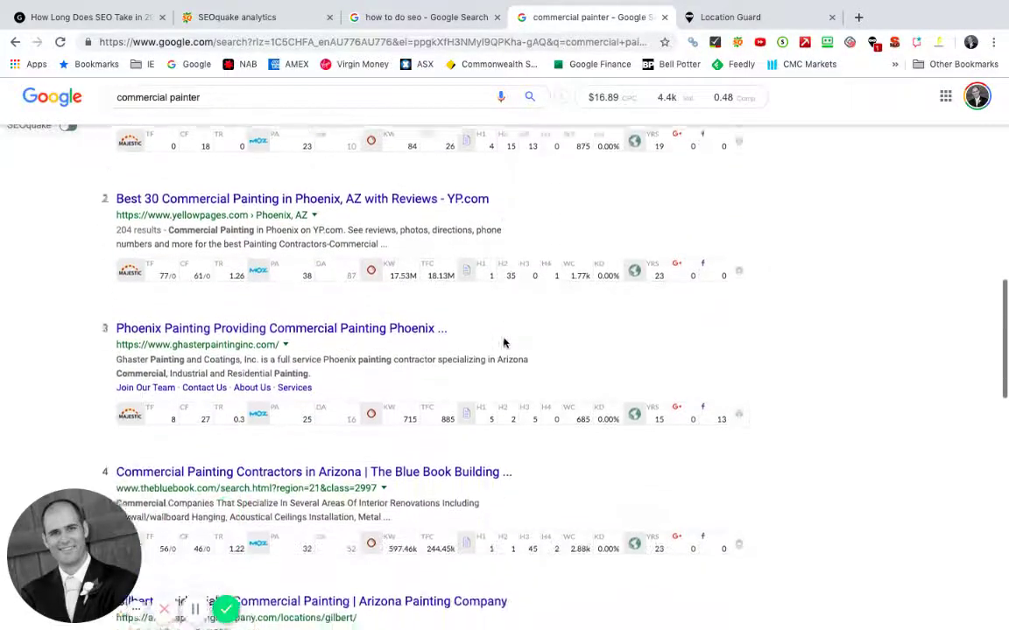
scroll(504, 340, down, 9)
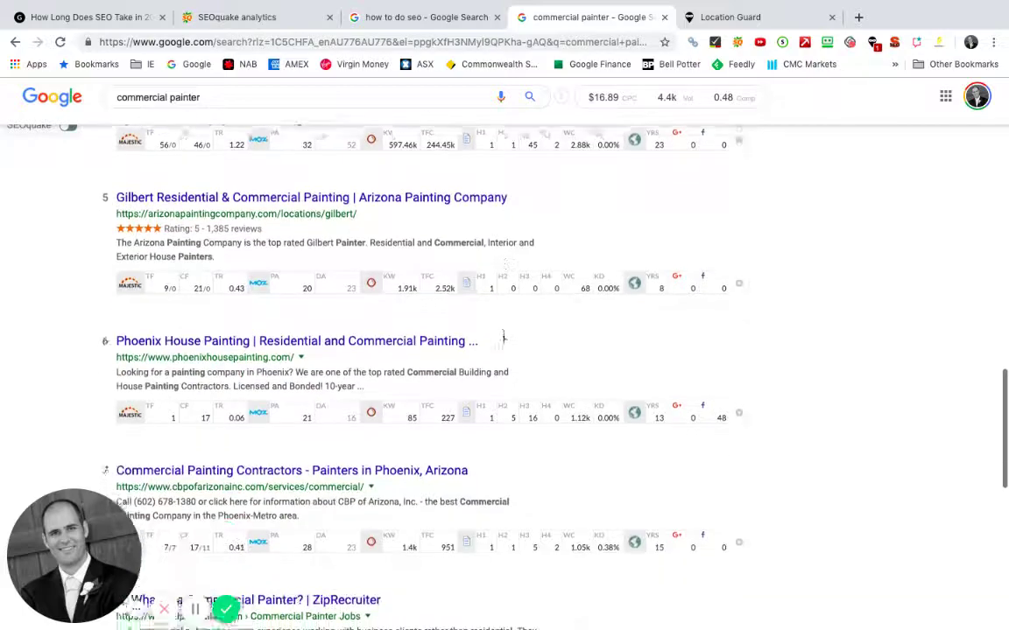
scroll(503, 342, down, 8)
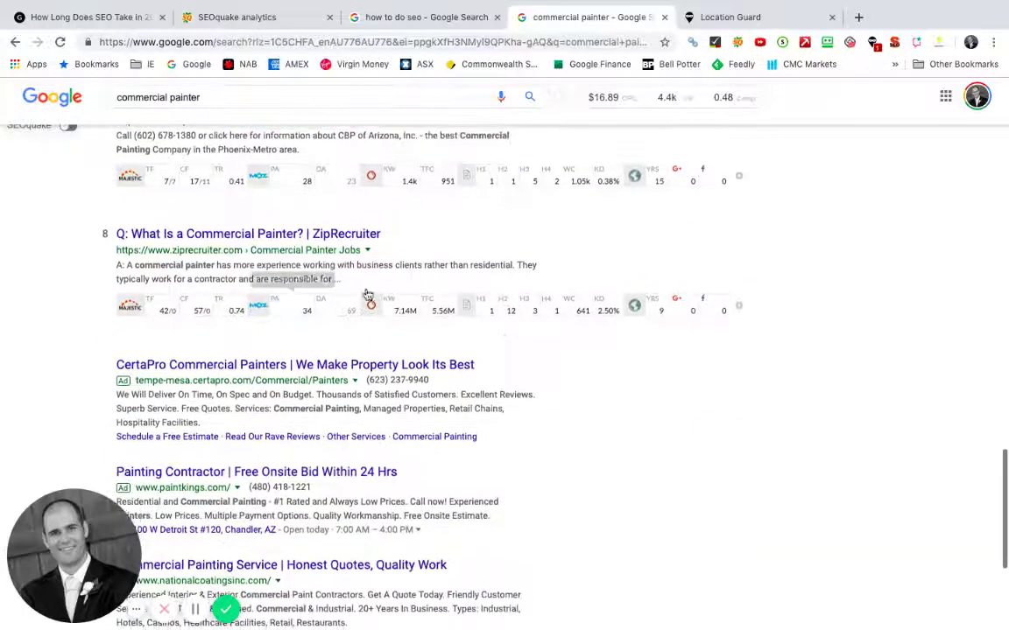
scroll(366, 267, down, 6)
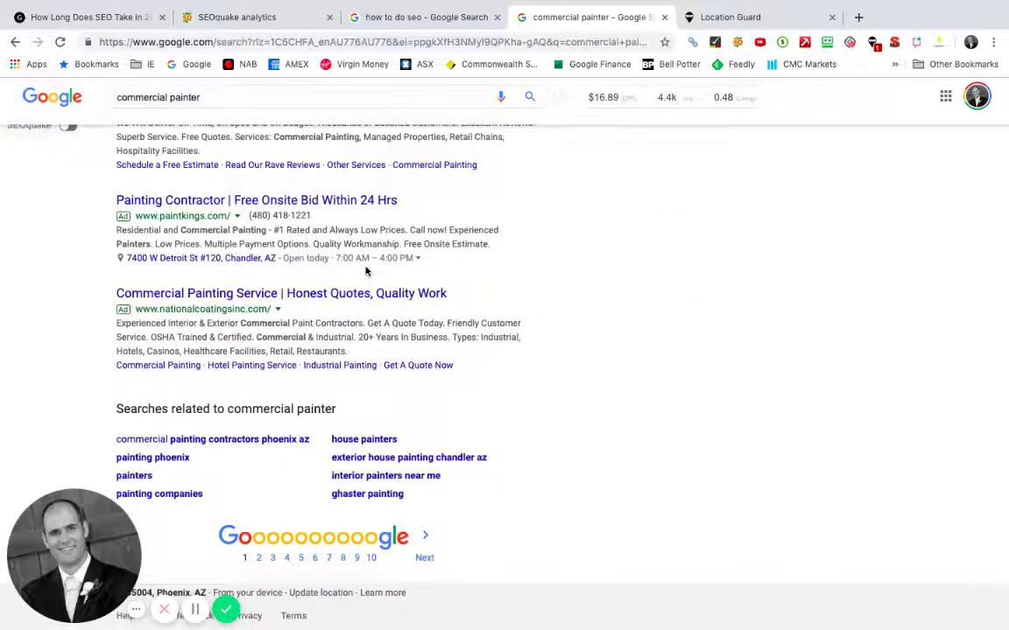
scroll(366, 271, up, 20)
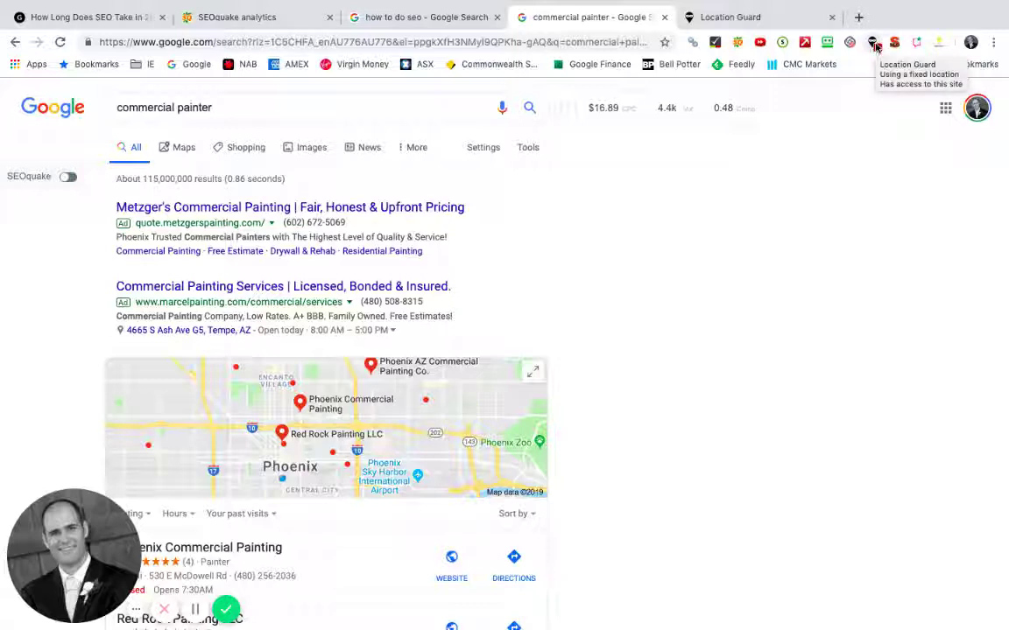
Go back to the How Long Does SEO Take article and review its title, description and other meta details in the SEO extension's summary
click(123, 23)
scroll(529, 231, up, 5)
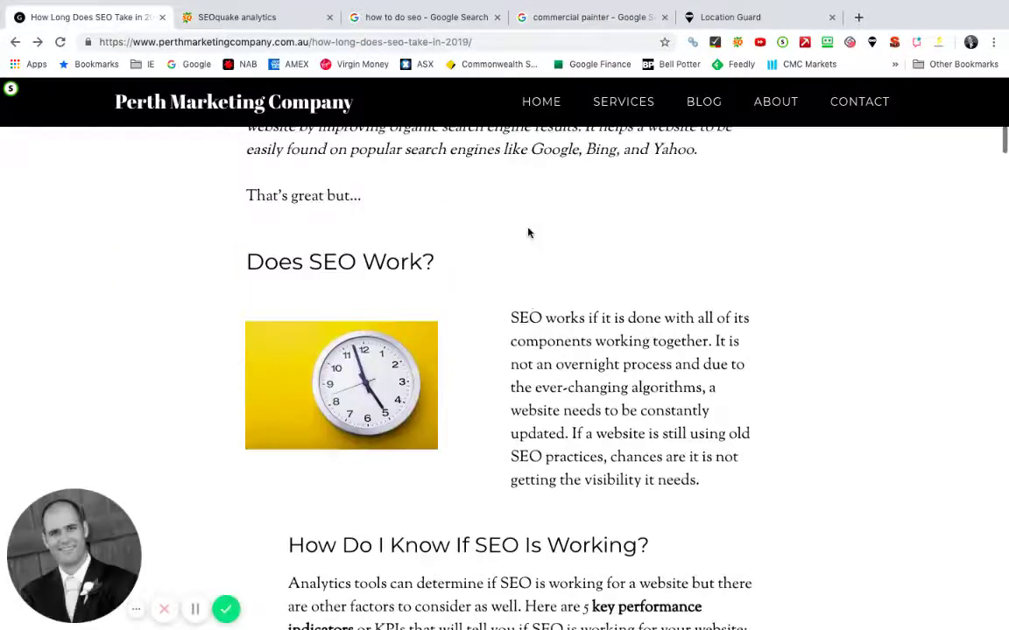
scroll(529, 231, up, 6)
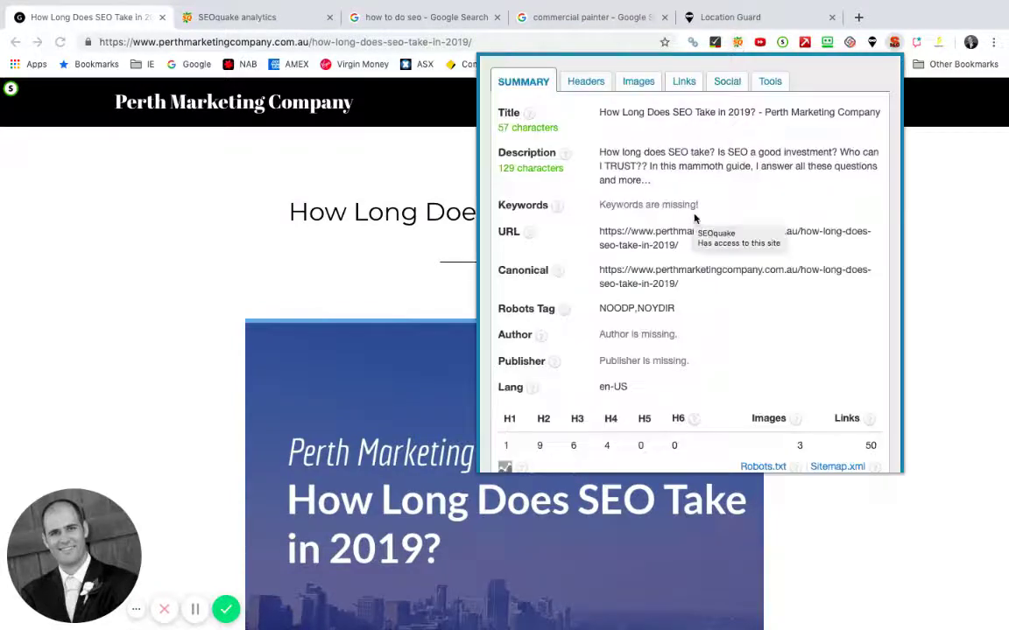
scroll(682, 301, down, 15)
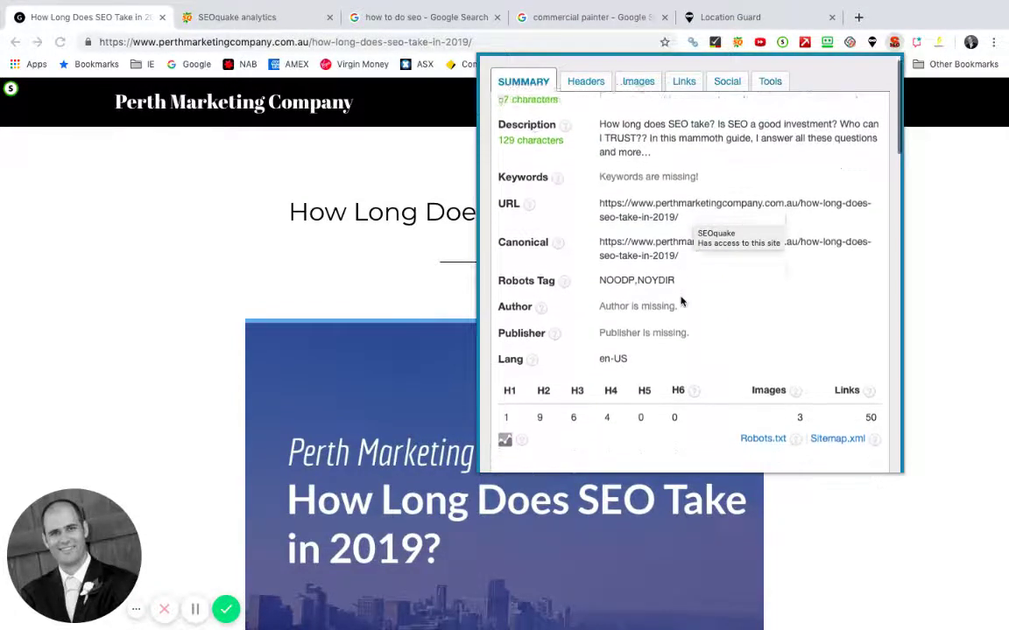
scroll(681, 301, up, 15)
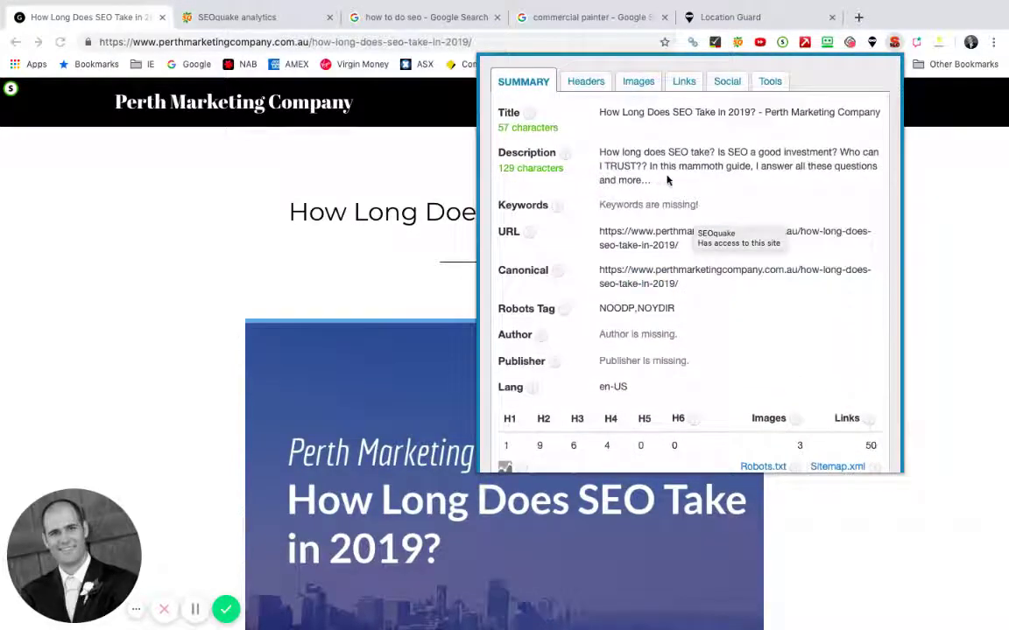
Examine the article's heading hierarchy and heading-level totals in the SEO extension, and open its image report
click(586, 82)
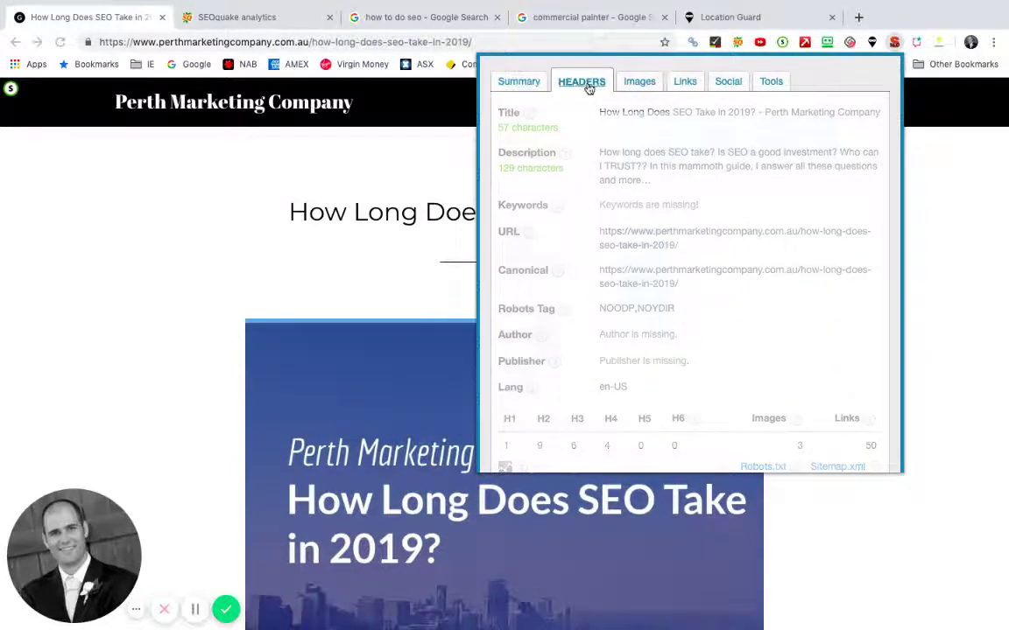
scroll(668, 218, down, 1)
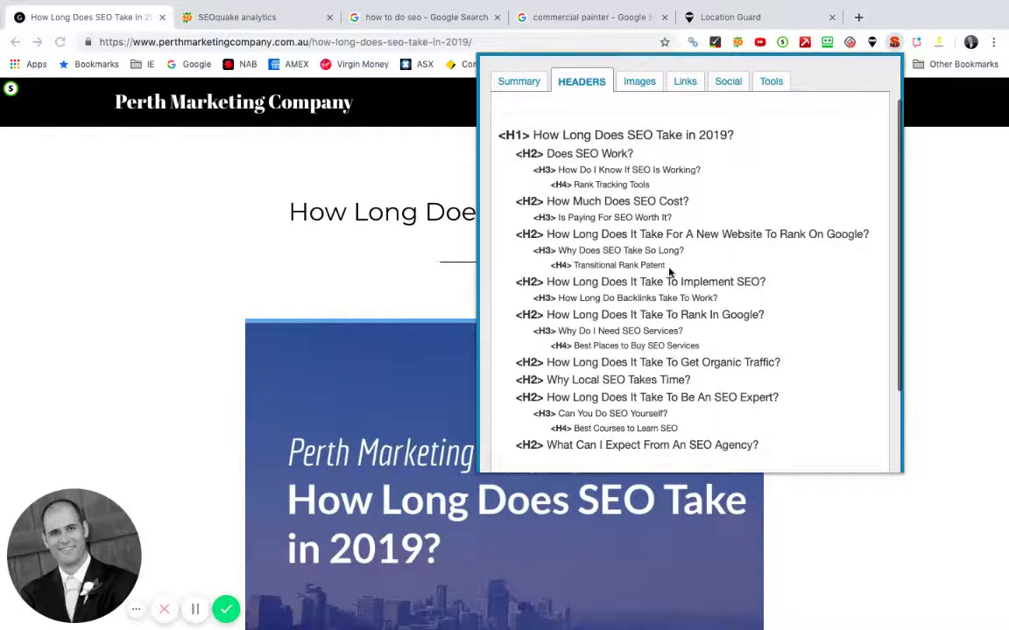
scroll(581, 341, down, 3)
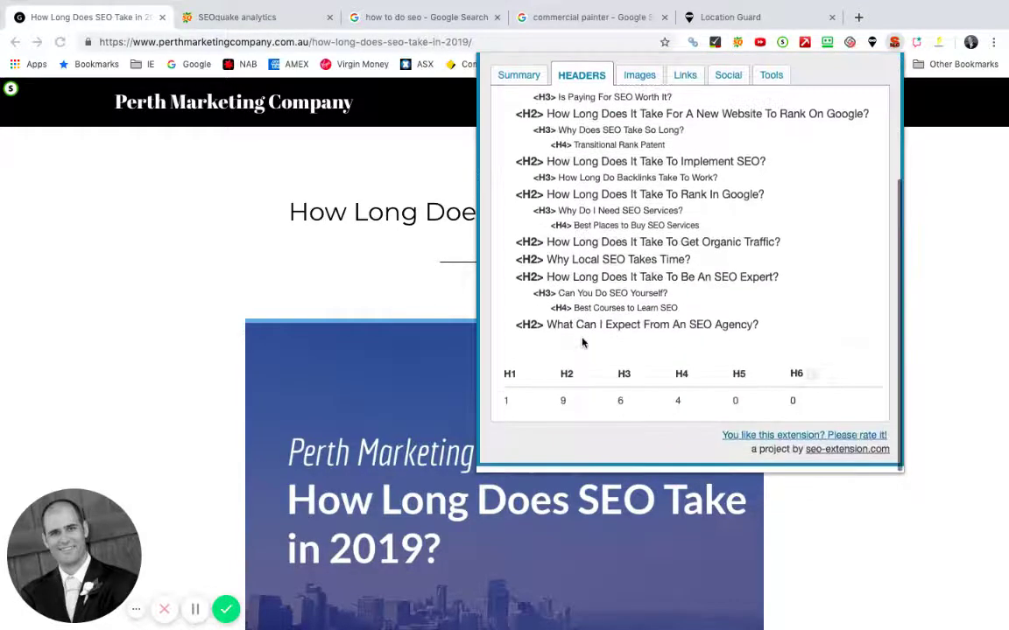
scroll(580, 324, up, 4)
click(640, 84)
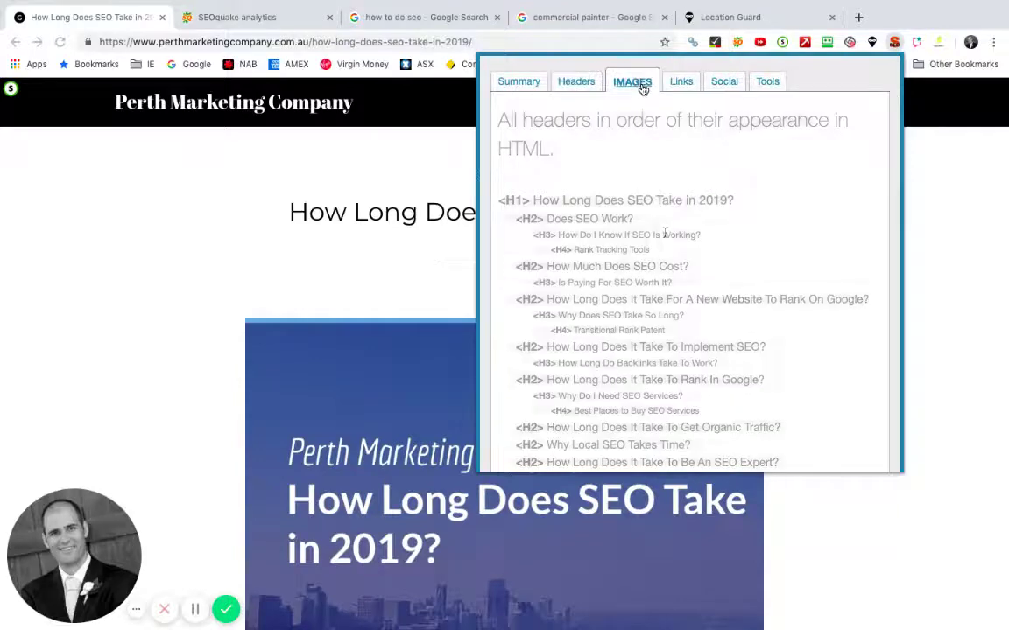
Review the article's image ALT and title attributes, and the list of its links, in the SEO extension
scroll(675, 303, down, 2)
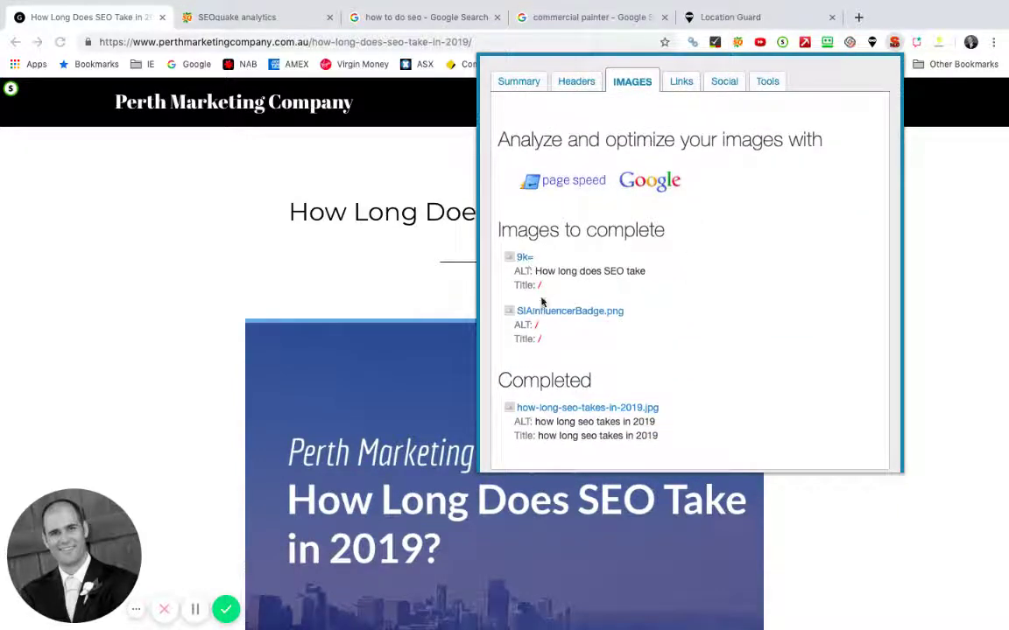
mouse_move(541, 311)
scroll(626, 344, down, 1)
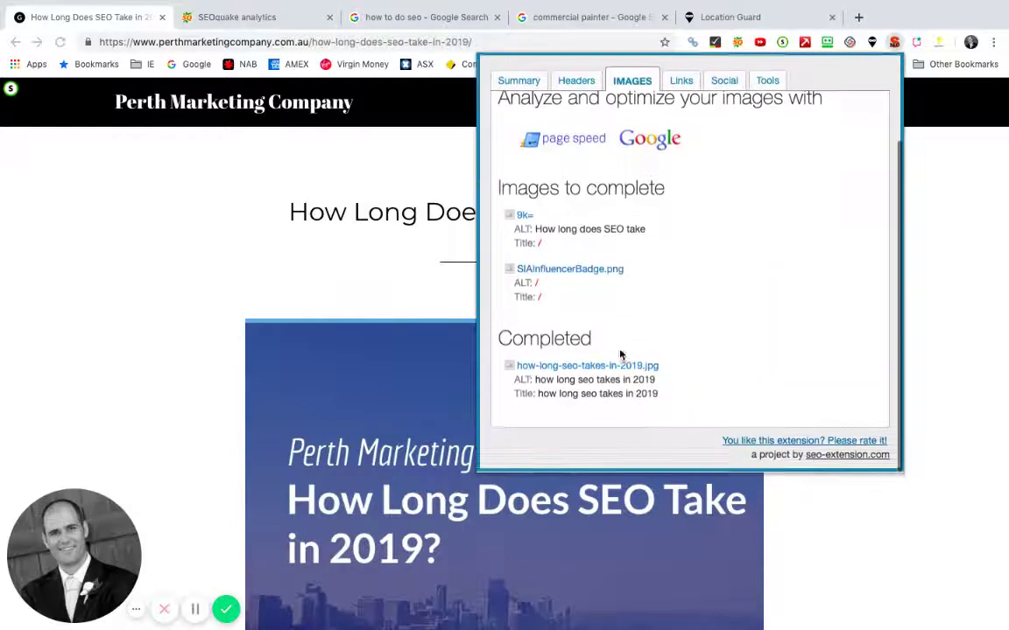
mouse_move(619, 368)
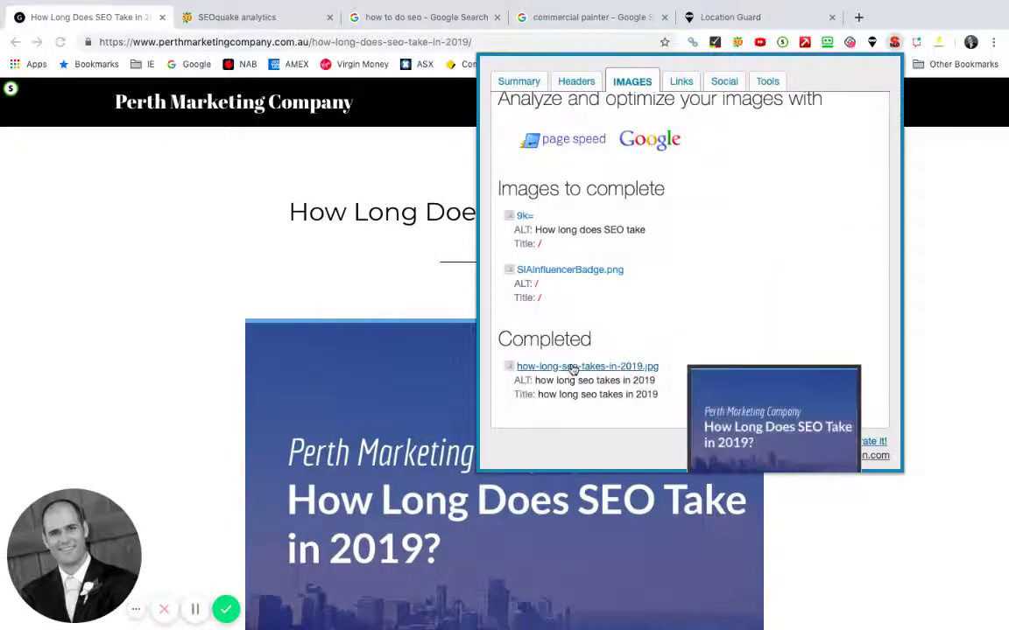
click(682, 82)
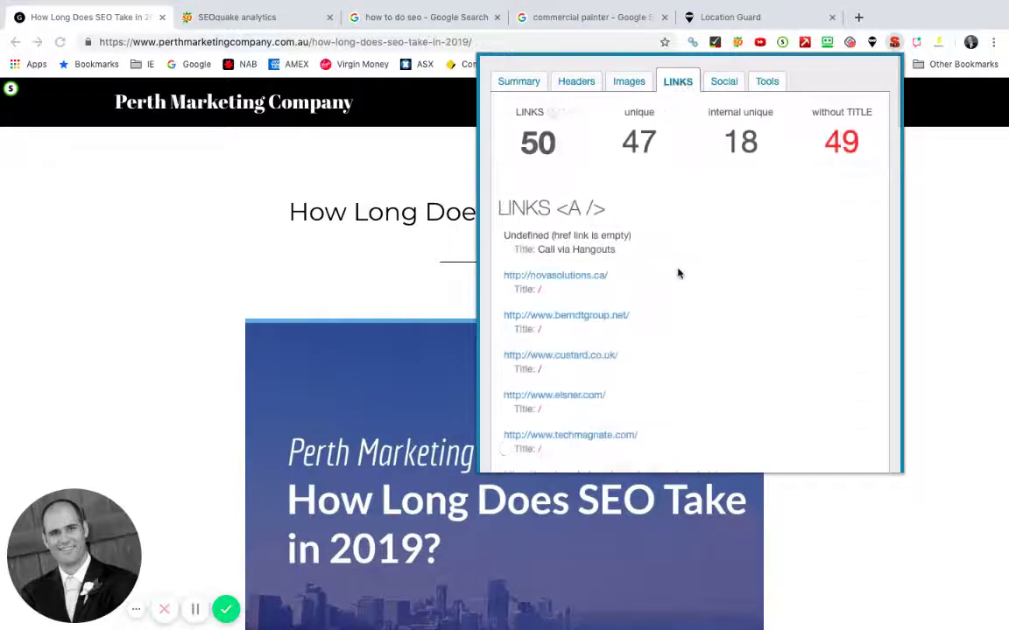
scroll(679, 274, down, 10)
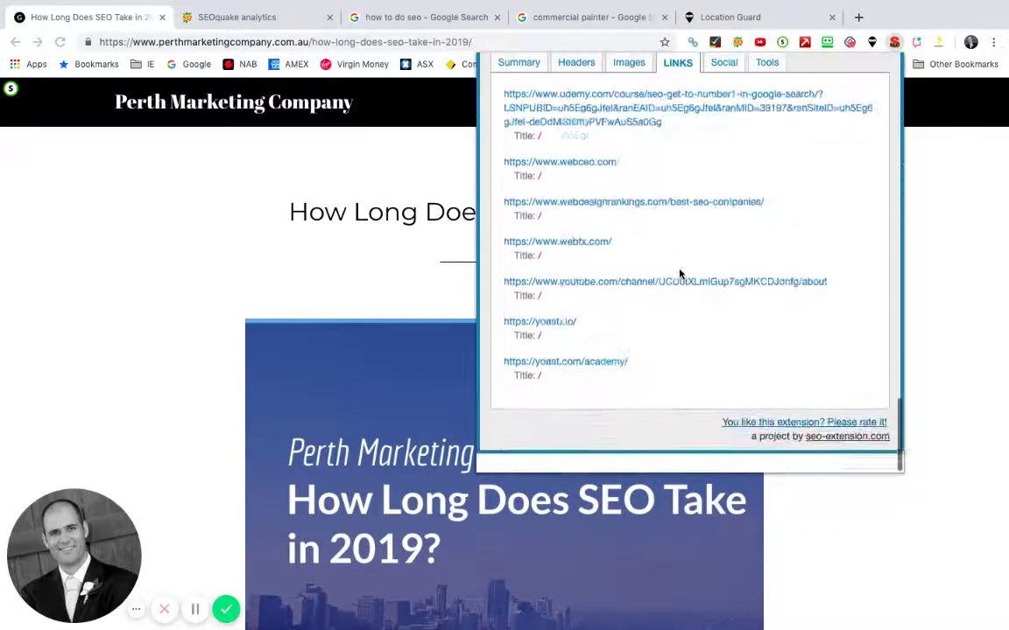
Review the article's Open Graph, Twitter and Schema.org data, and open the Google validator for its Schema.org structure
click(719, 83)
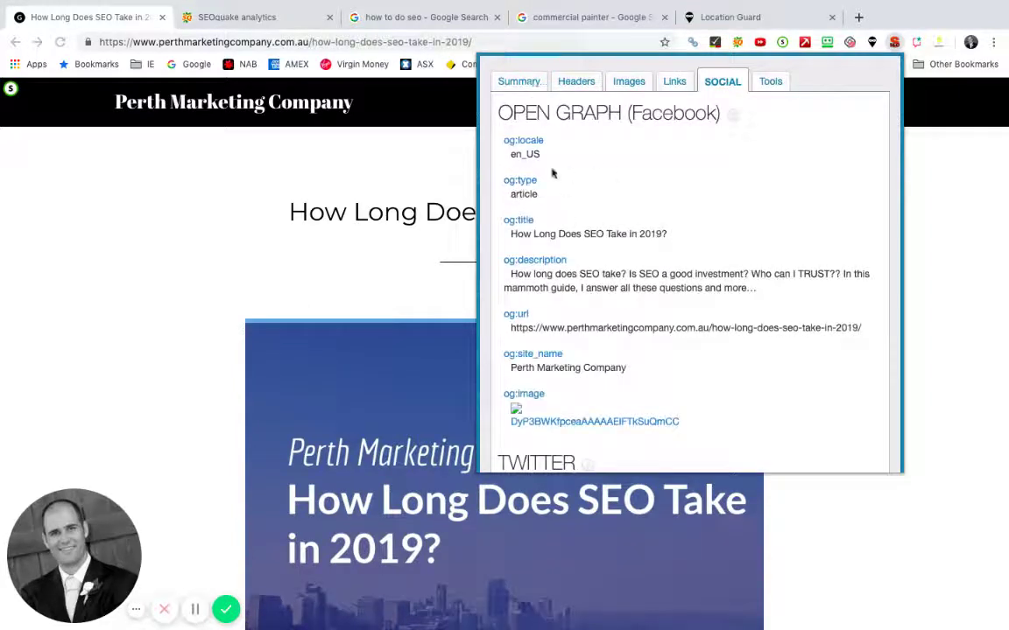
scroll(560, 272, down, 5)
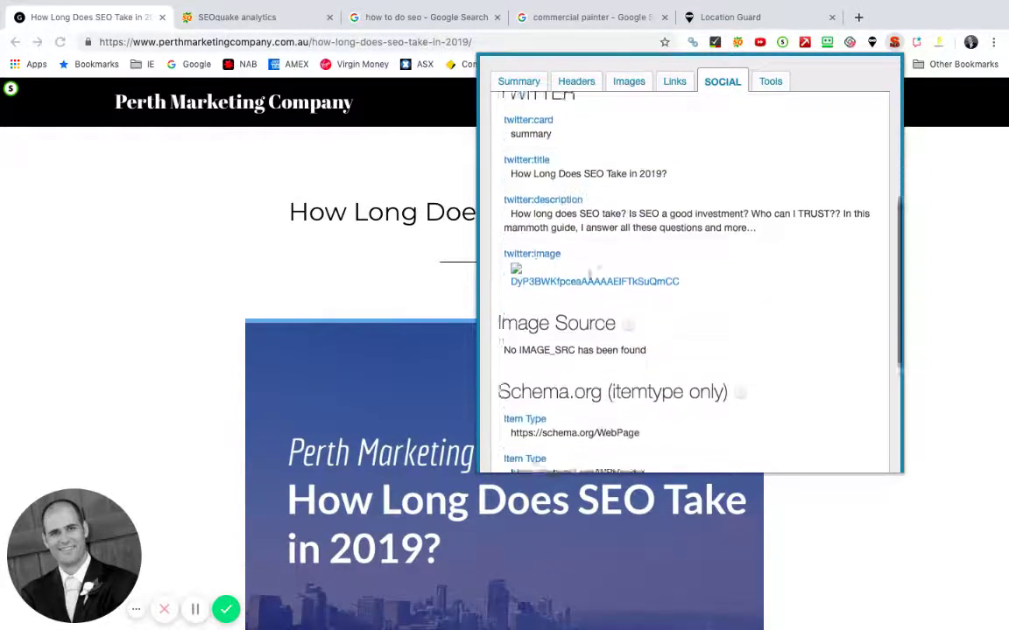
scroll(589, 282, down, 4)
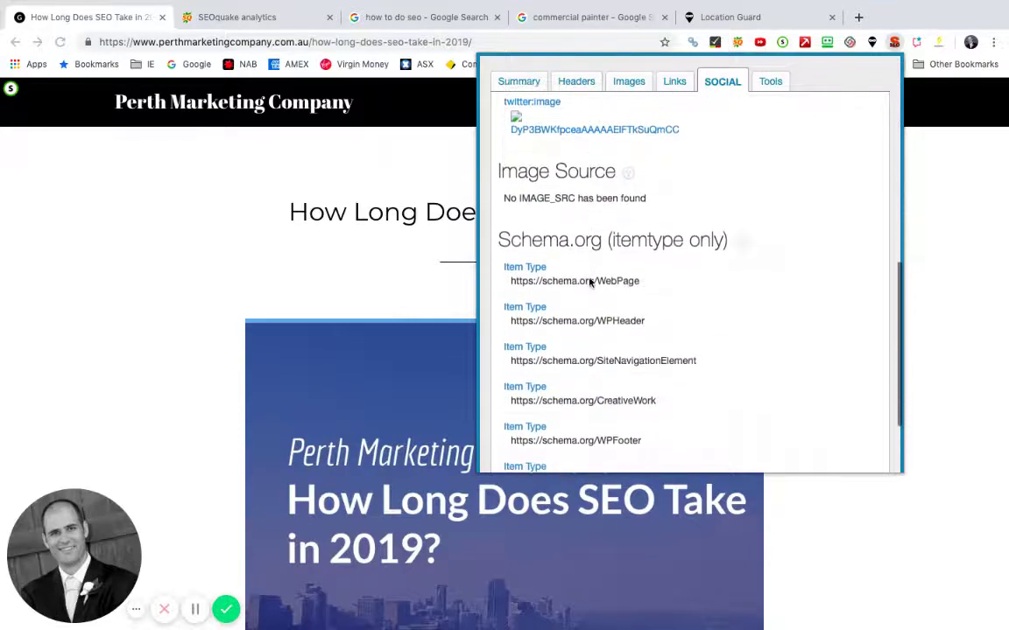
scroll(590, 282, down, 2)
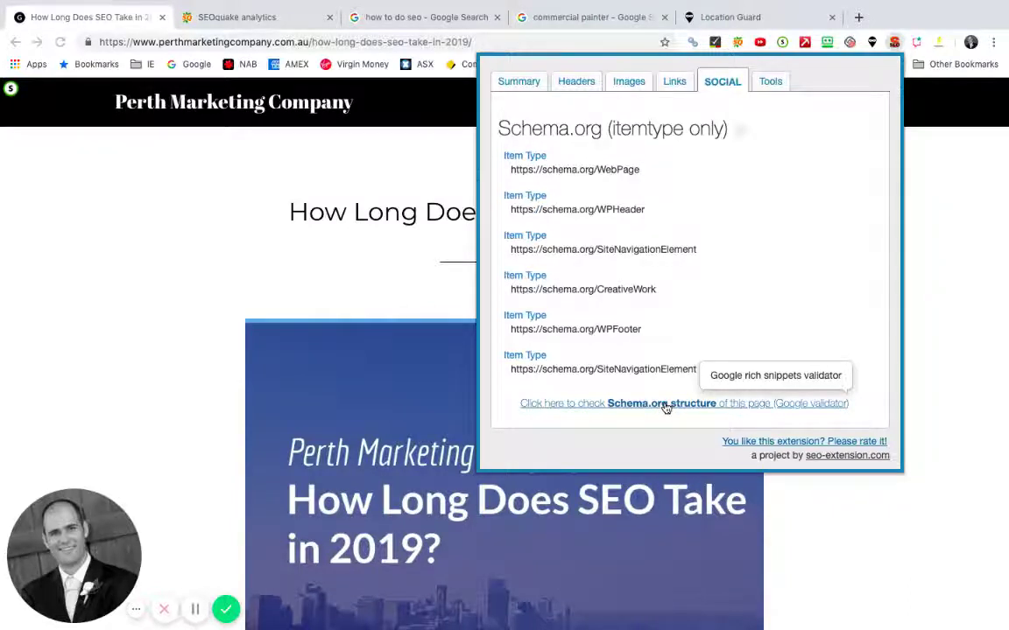
click(664, 404)
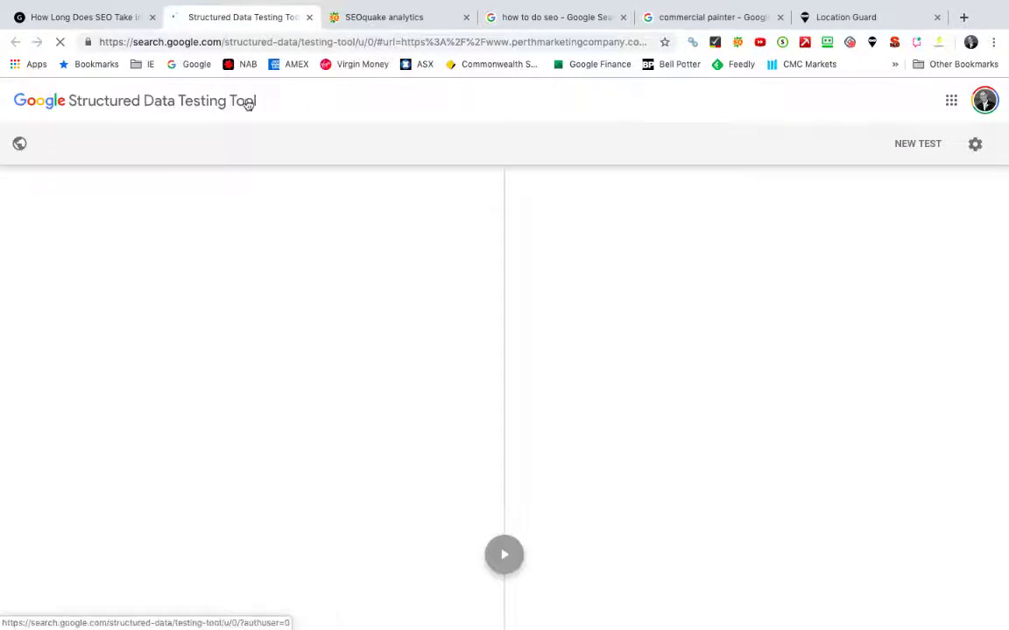
Return to the article and examine the SEO extension's external tools for mobile, performance, validation and security checks
click(98, 20)
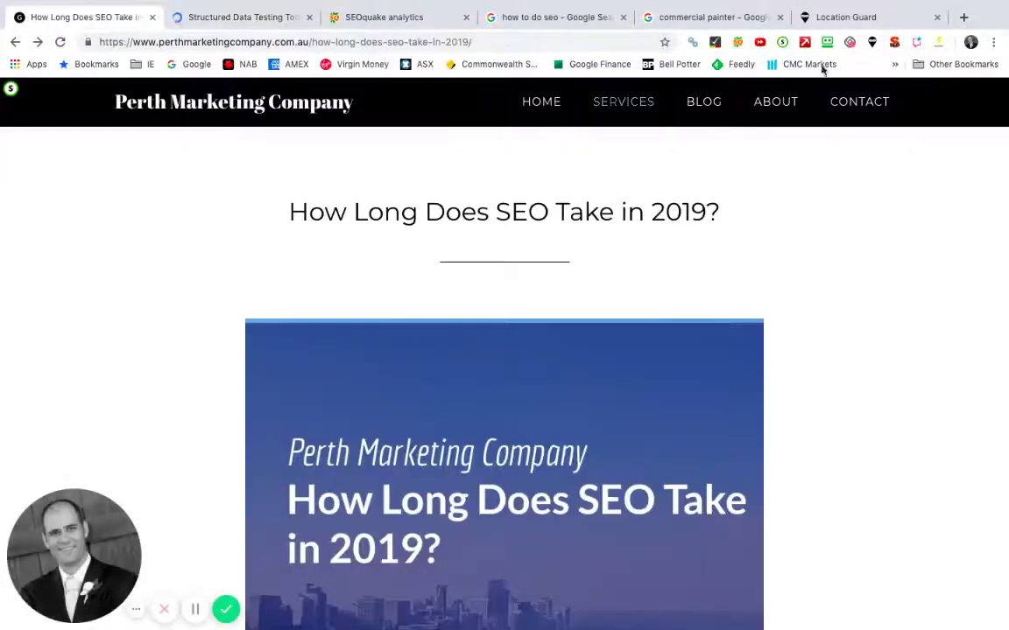
click(893, 44)
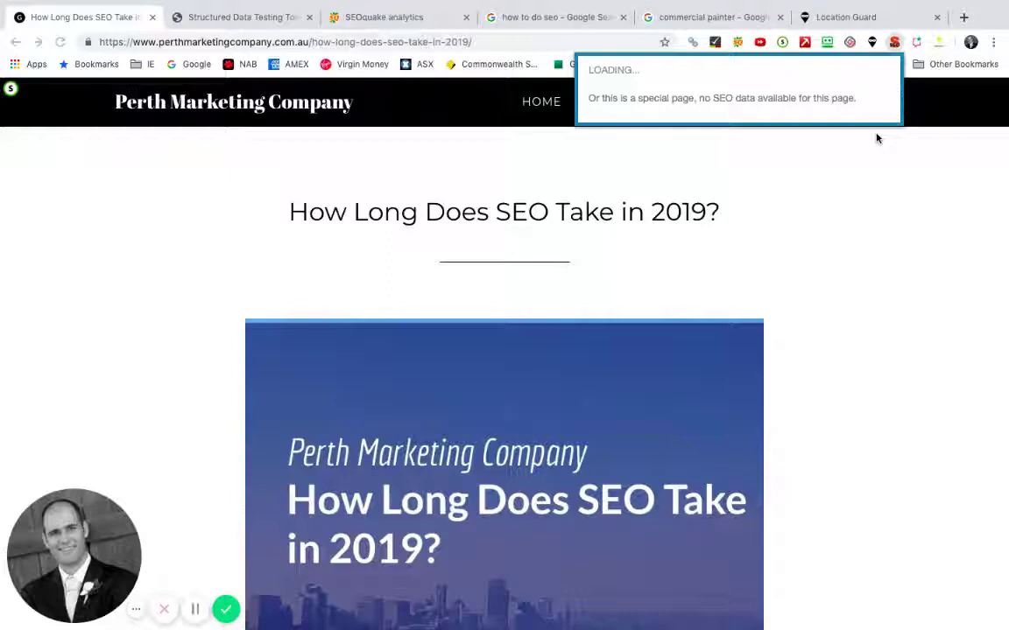
click(771, 82)
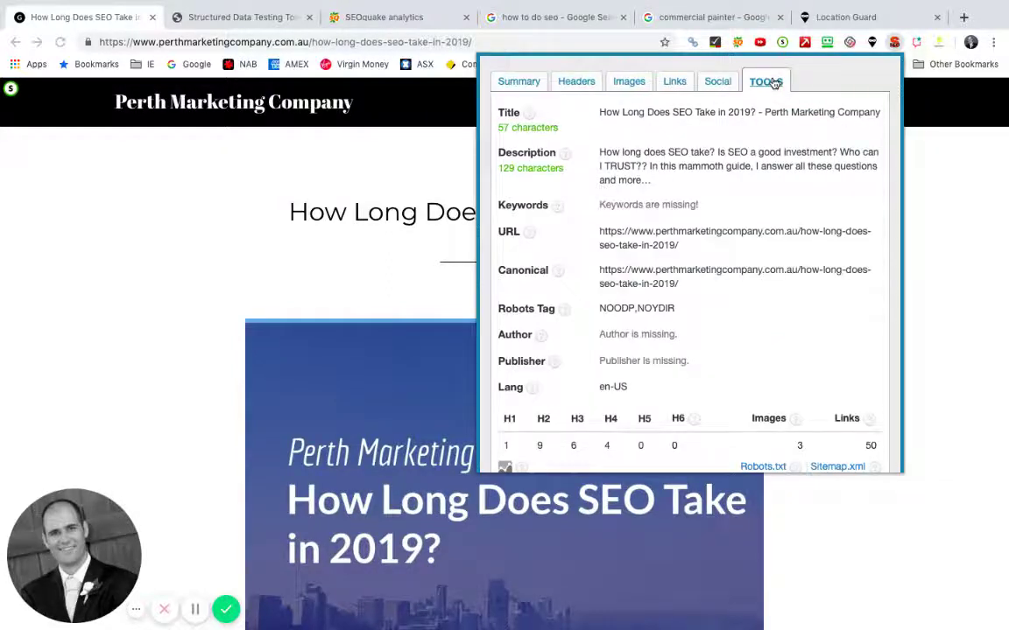
scroll(627, 355, down, 5)
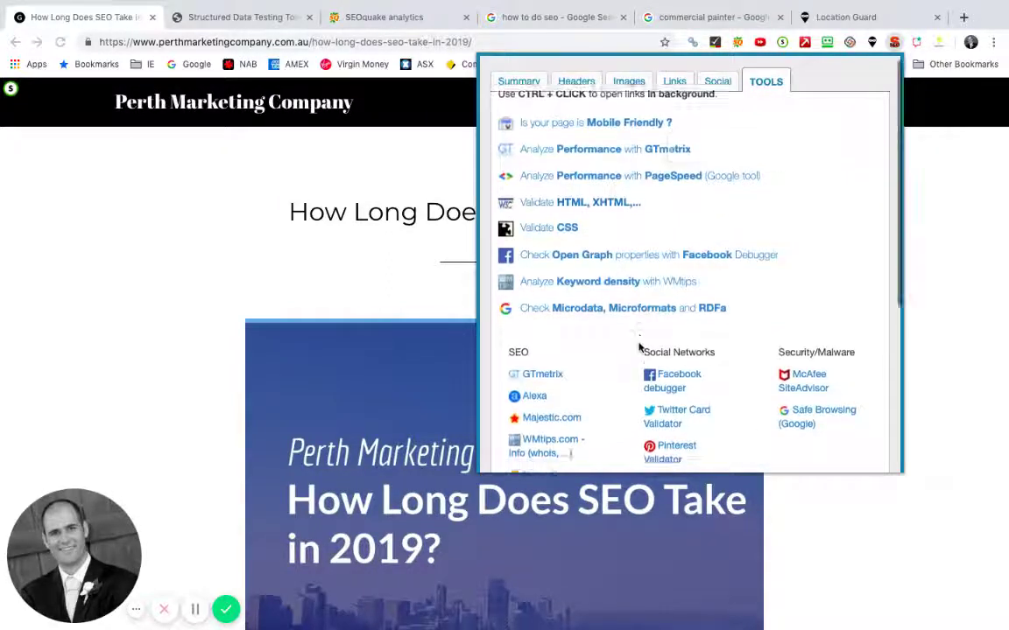
scroll(639, 342, up, 5)
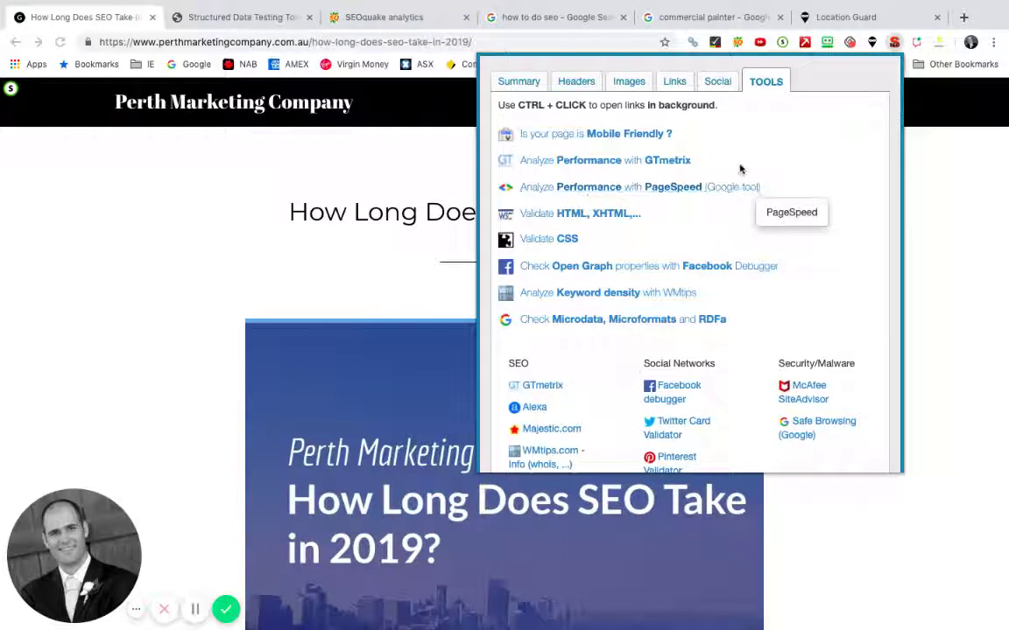
click(434, 178)
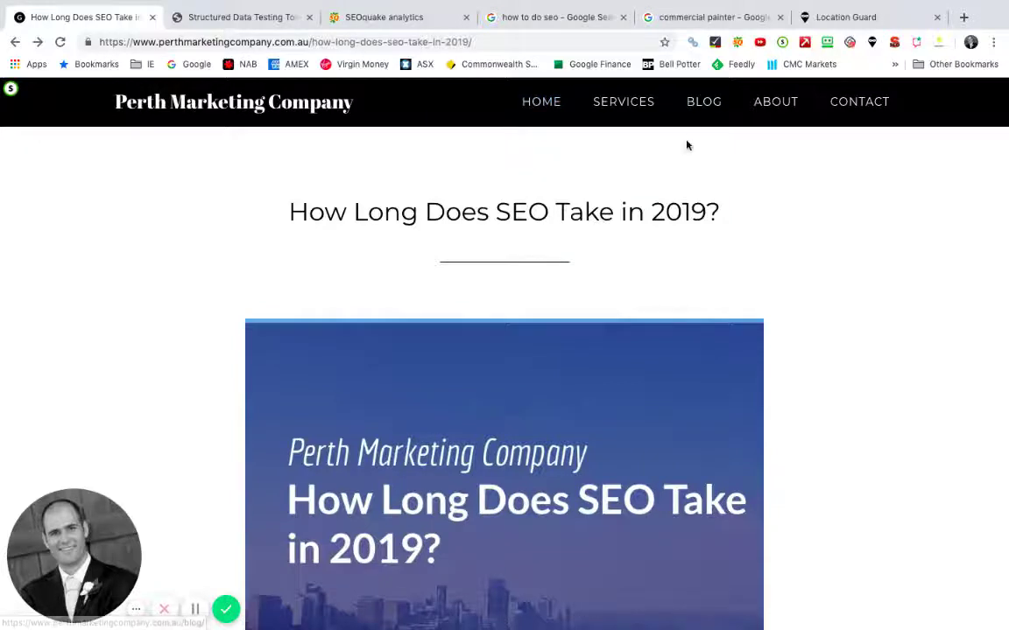
Skim the How Long Does SEO Take article down to its footer and return to its title
click(275, 45)
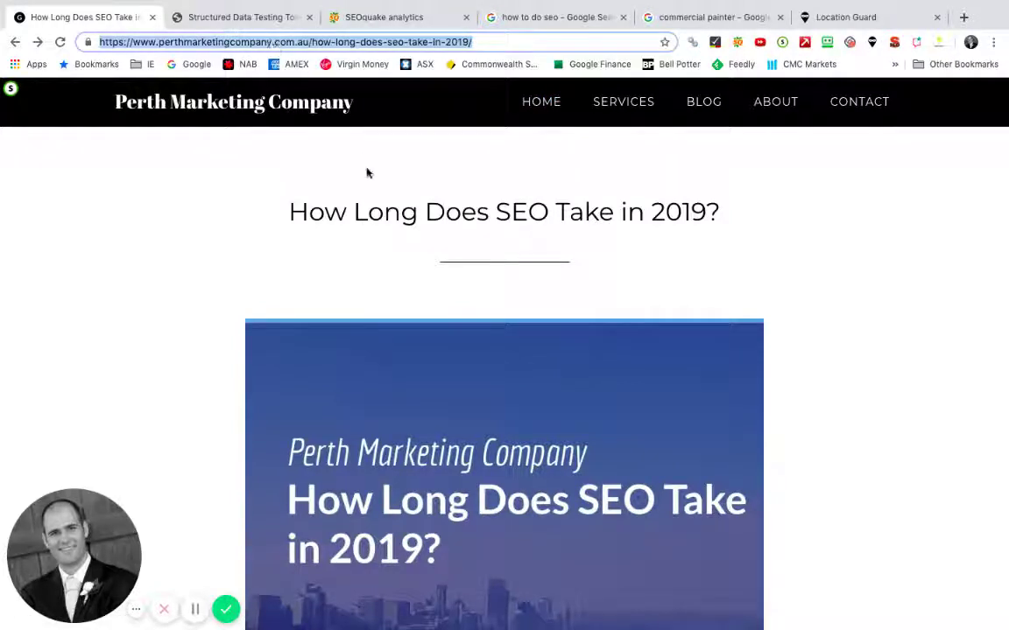
scroll(551, 289, down, 20)
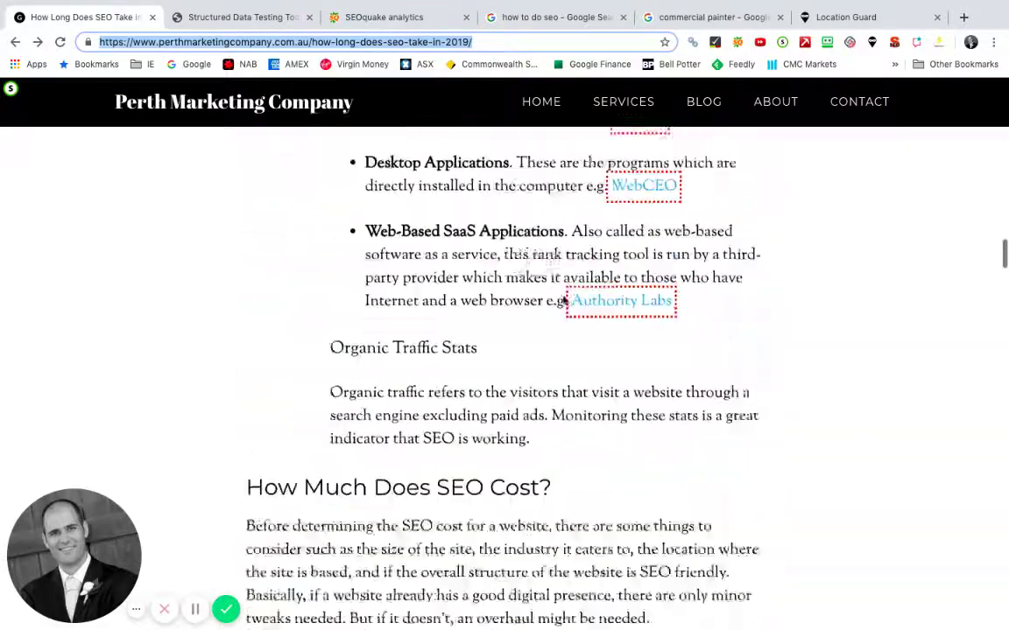
scroll(563, 300, down, 15)
scroll(563, 301, up, 10)
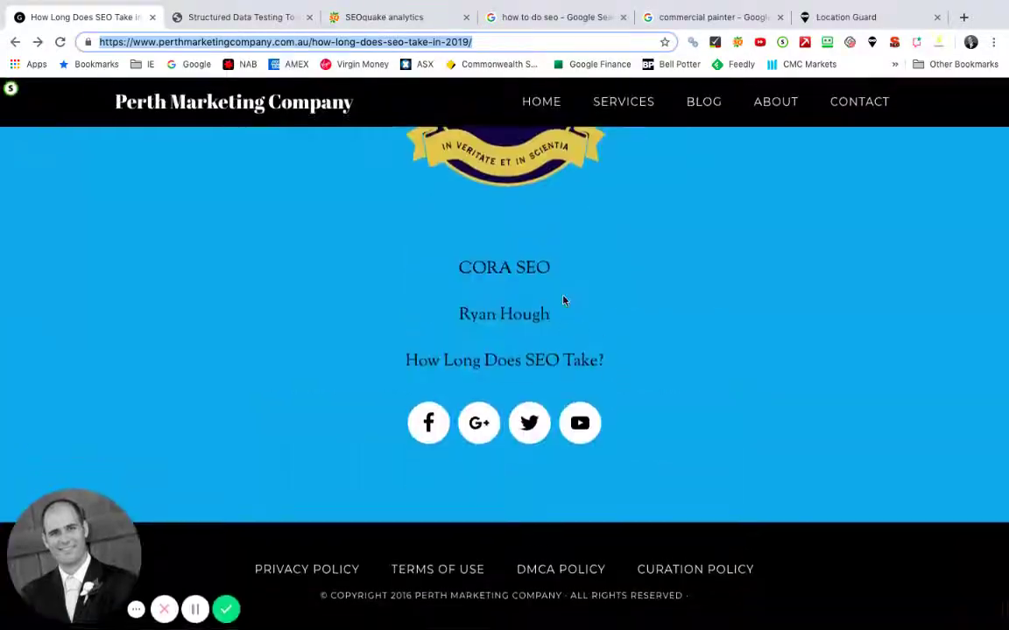
scroll(563, 300, up, 20)
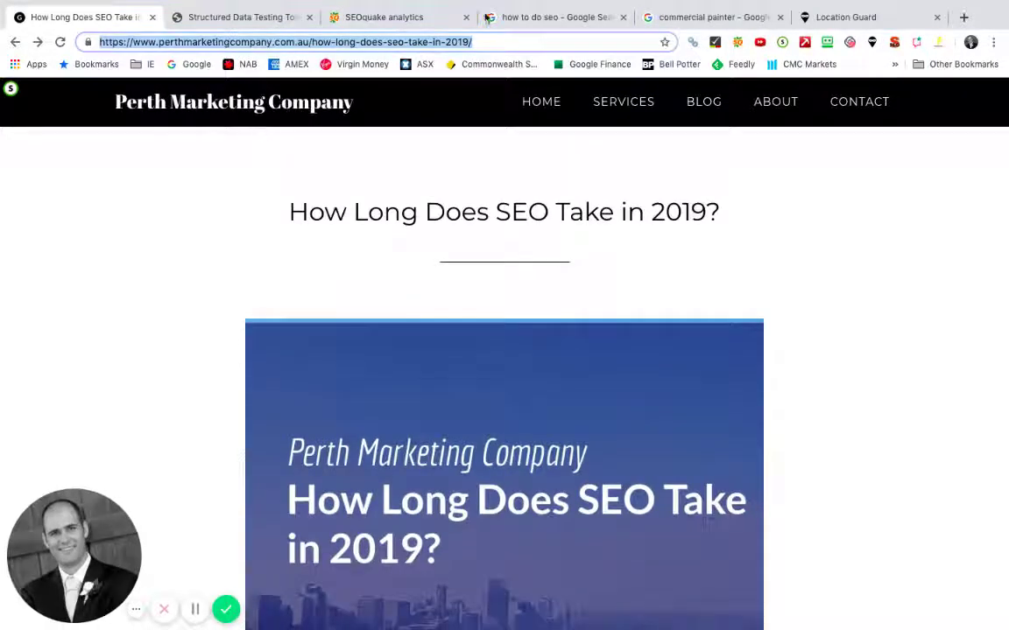
mouse_move(262, 2)
text(perth)
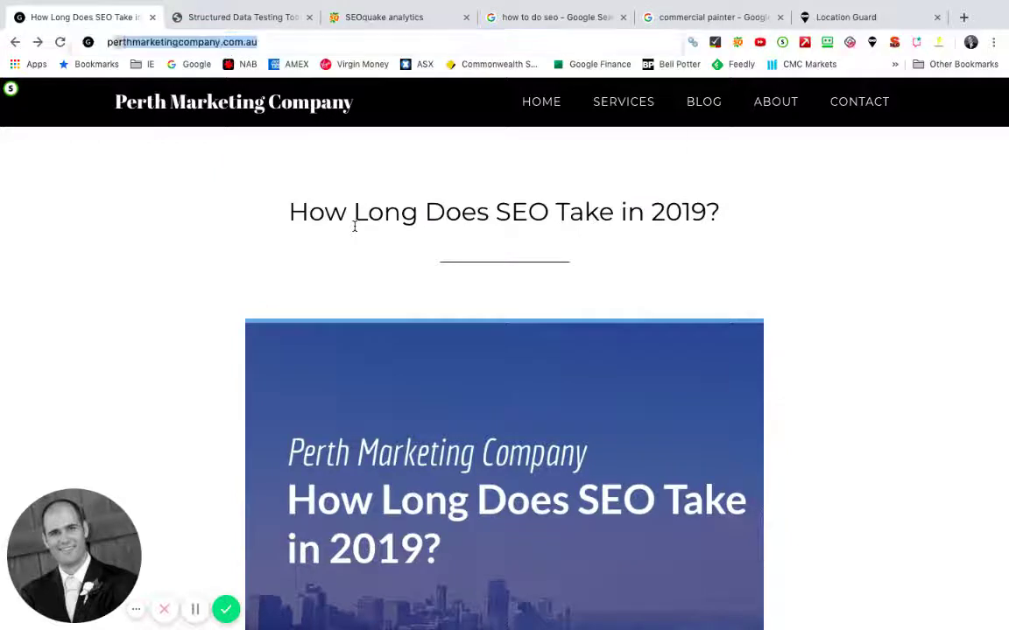
key(BackSpace)
key(BackSpace)
key(BackSpace)
key(BackSpace)
key(BackSpace)
key(BackSpace)
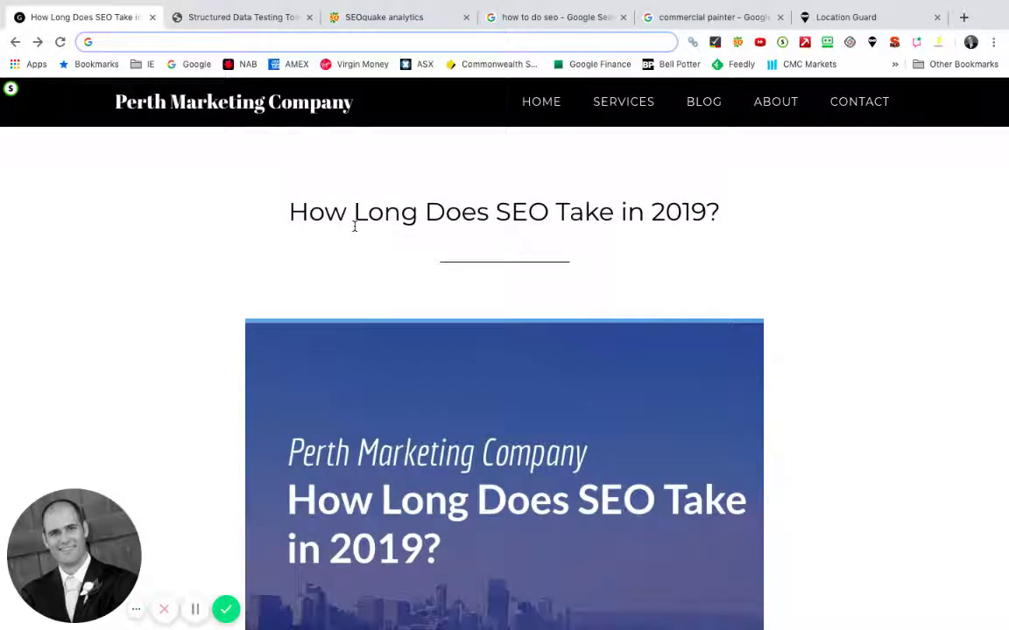
Search Google for "perth painter" and examine the map pack's business listings
text(perth painter)
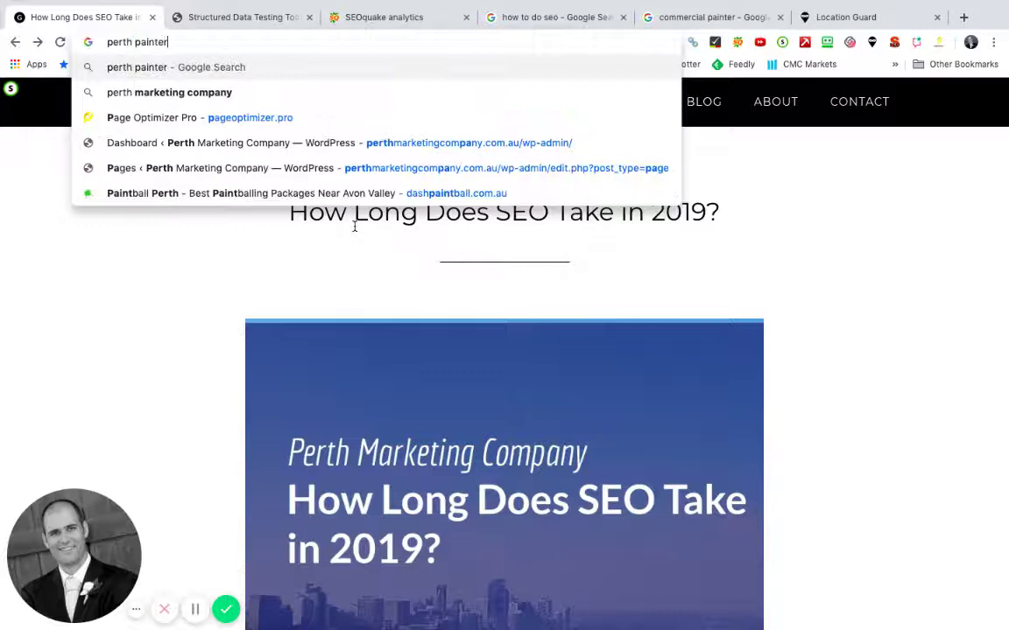
key(Return)
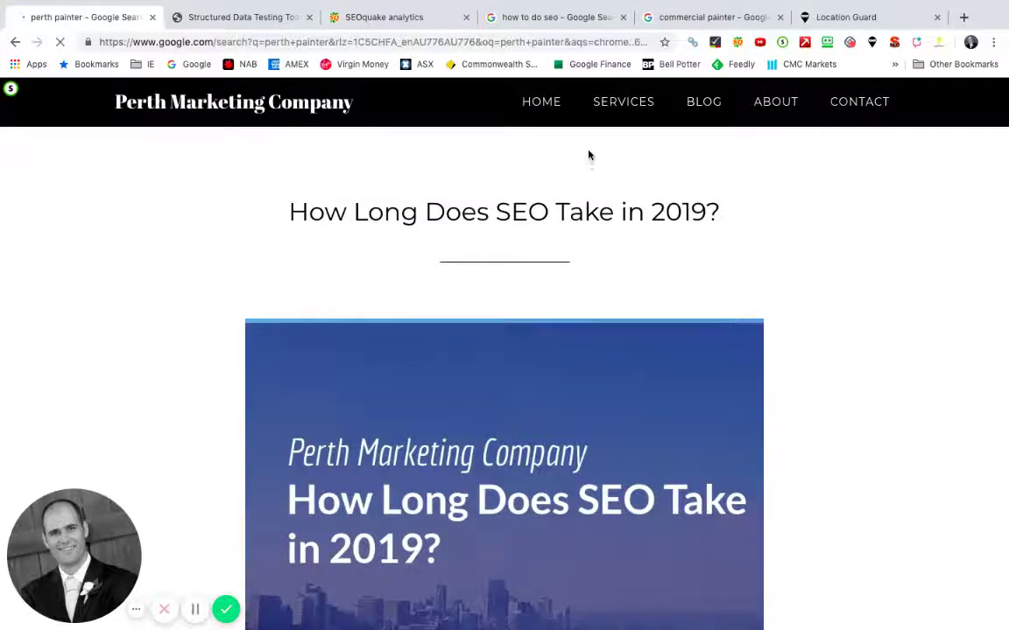
scroll(394, 361, down, 3)
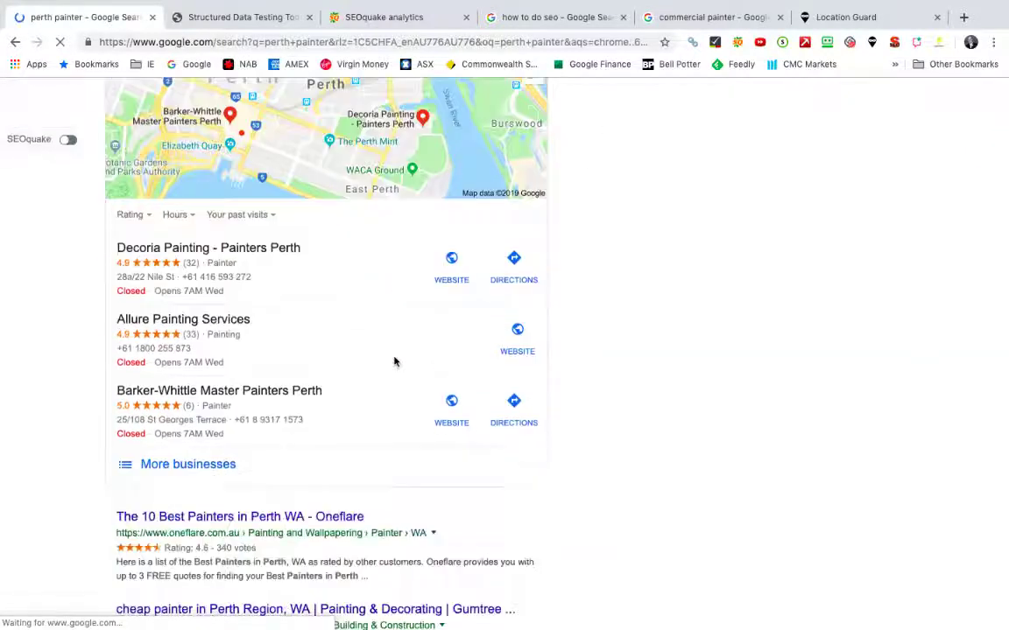
scroll(394, 361, down, 3)
scroll(394, 361, up, 2)
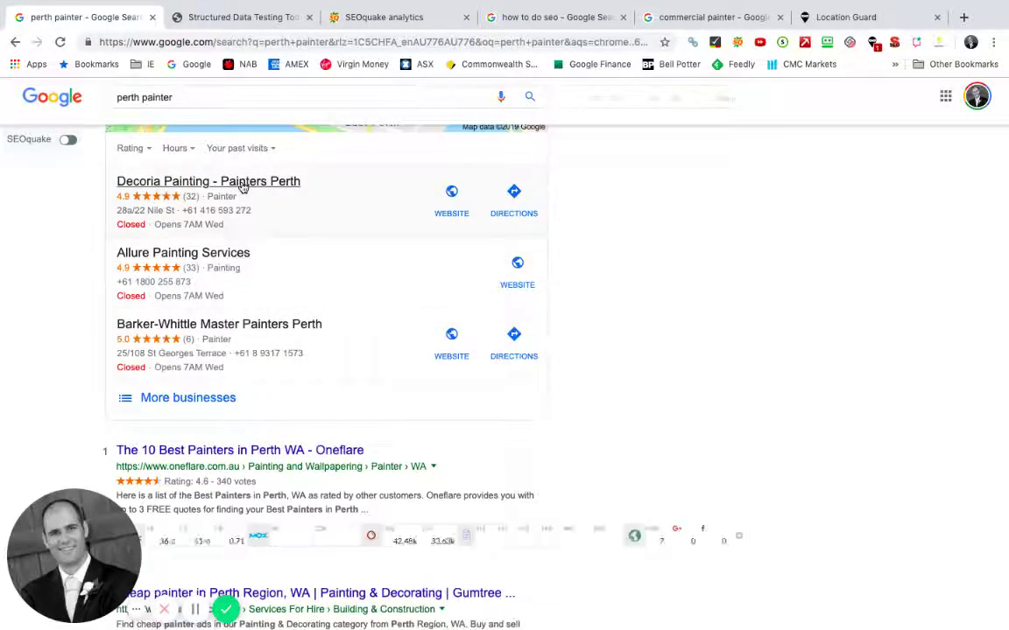
Open the Decoria Painting website from its map listing and inspect the home page, including the footer contact details
click(443, 215)
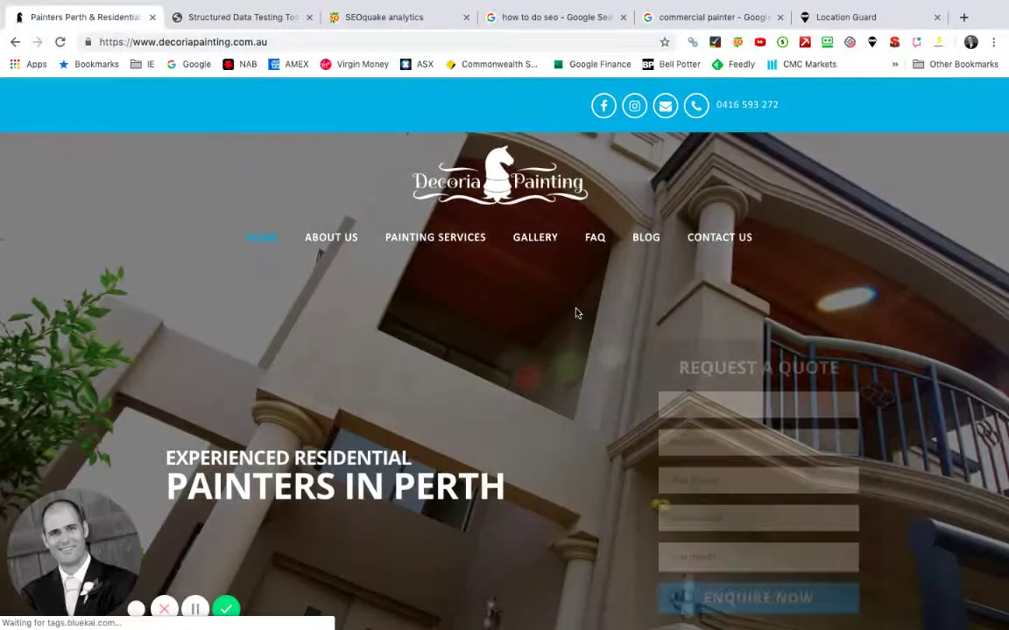
scroll(576, 314, down, 1)
scroll(576, 314, down, 15)
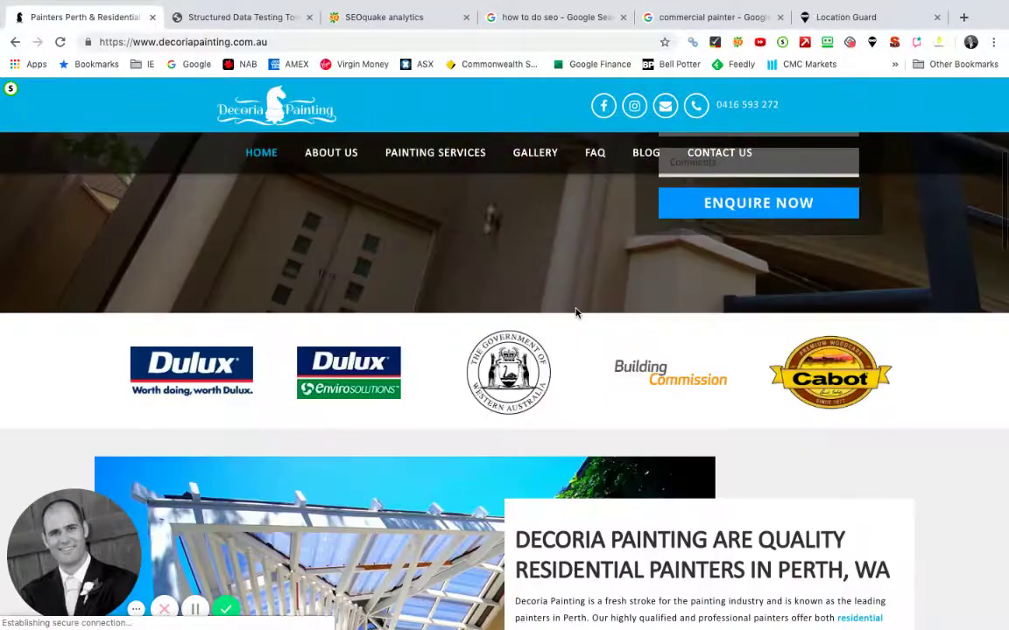
scroll(576, 313, down, 10)
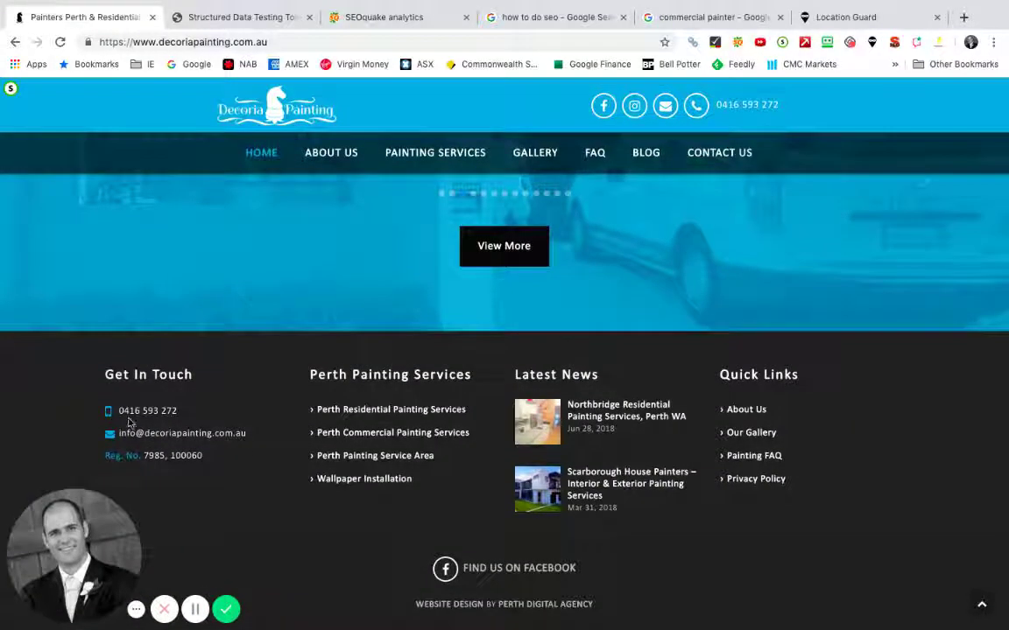
scroll(559, 500, up, 10)
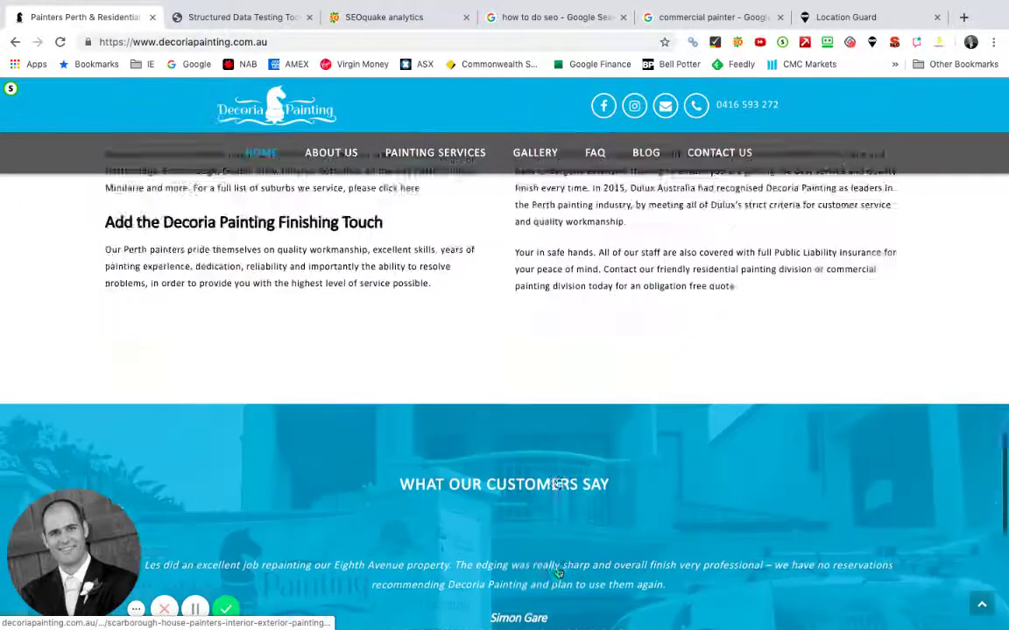
scroll(558, 482, up, 10)
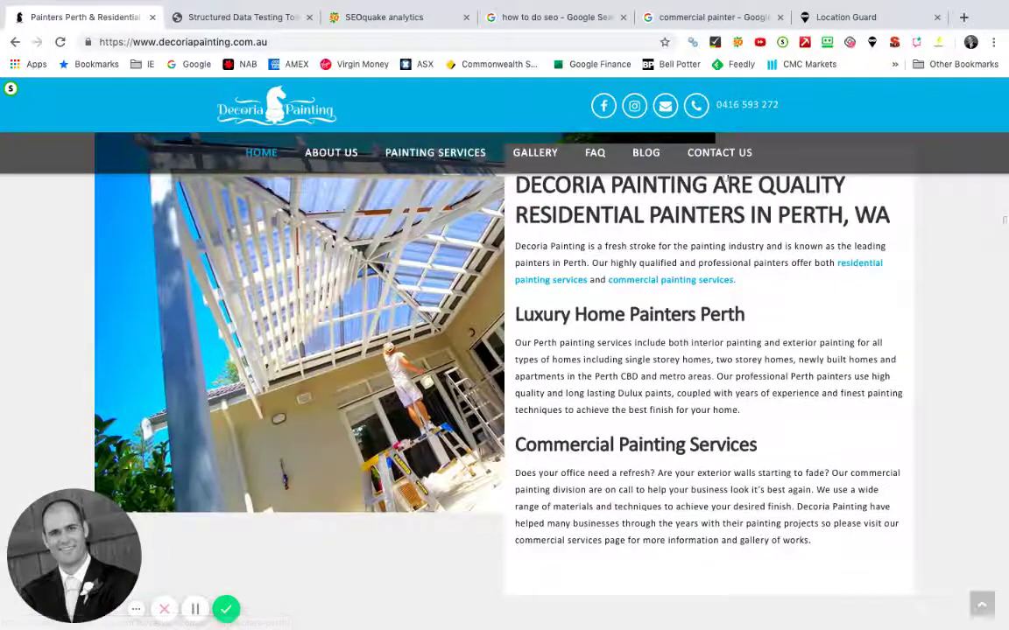
Open Decoria Painting's Contact Us page and review the business details beside the quote form and in the footer
click(723, 163)
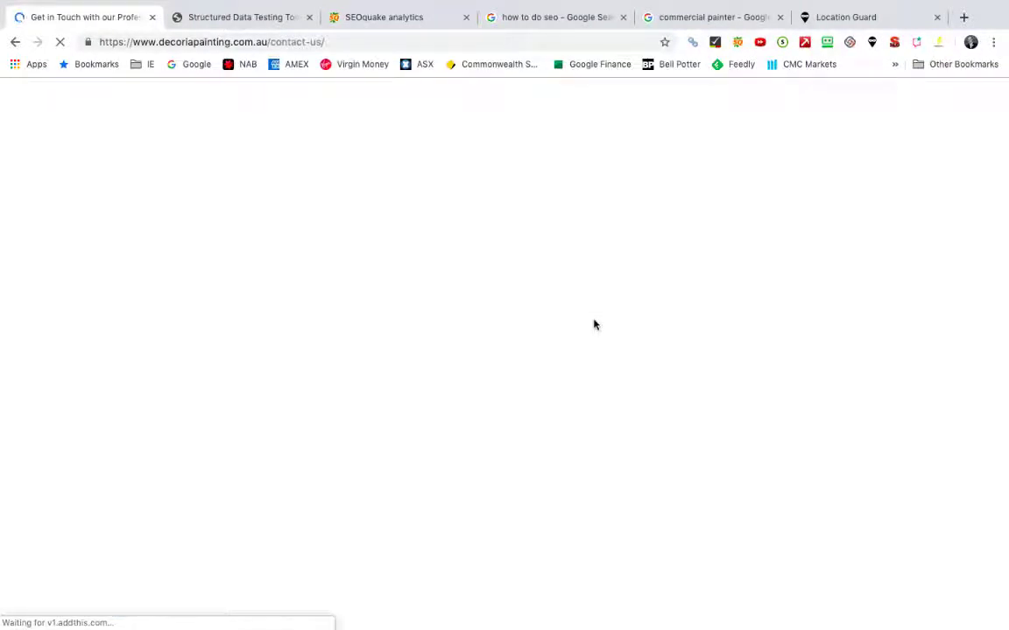
scroll(604, 338, down, 10)
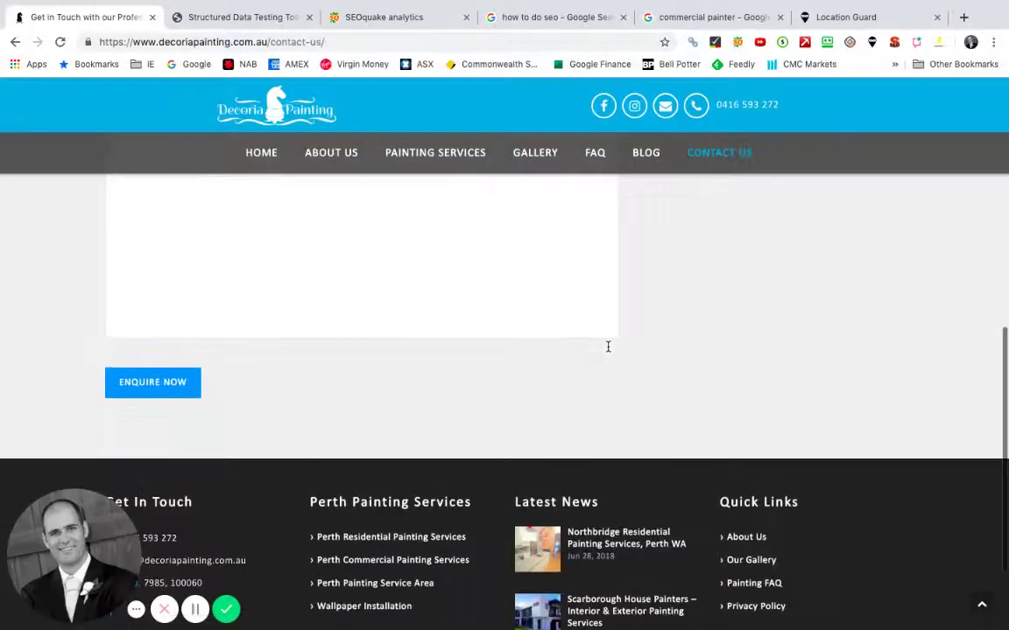
scroll(608, 350, up, 10)
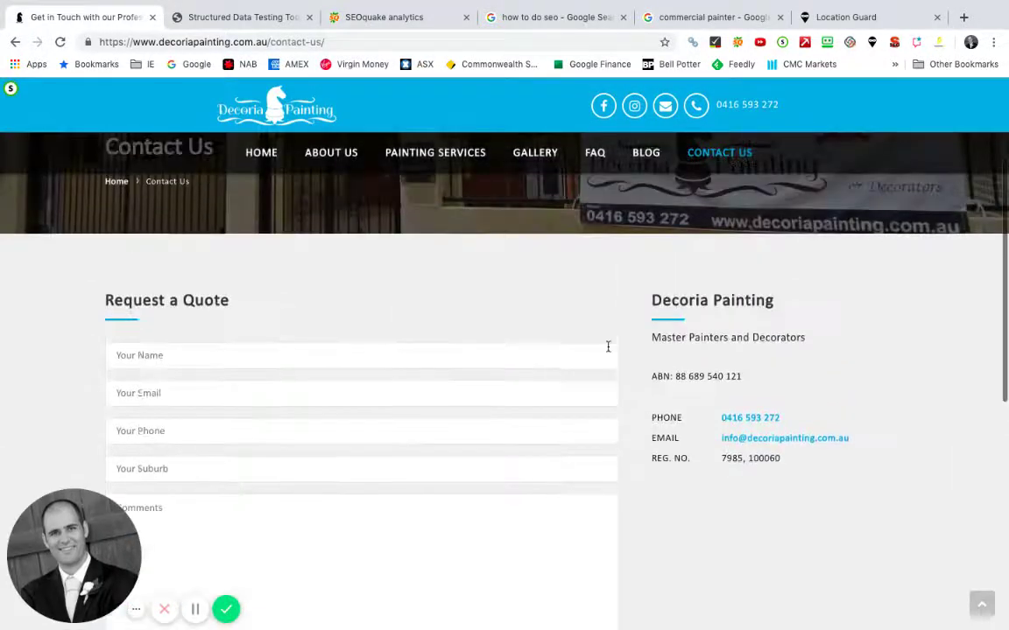
scroll(608, 347, up, 3)
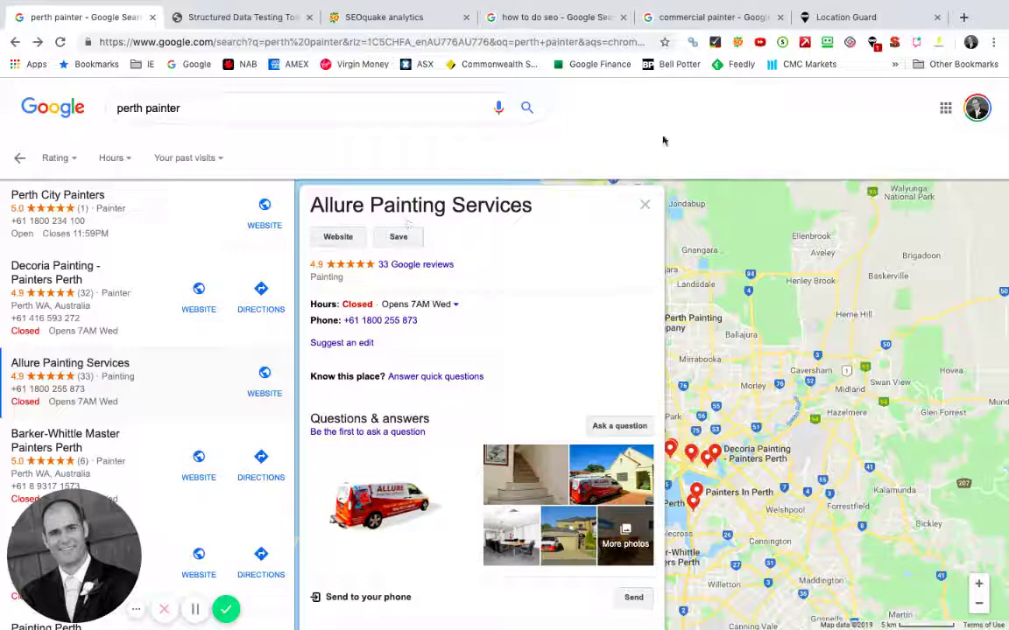
Generate the Google review links for Allure Painting Services with GatherUp, open its write-a-review form and dismiss it without posting
click(917, 43)
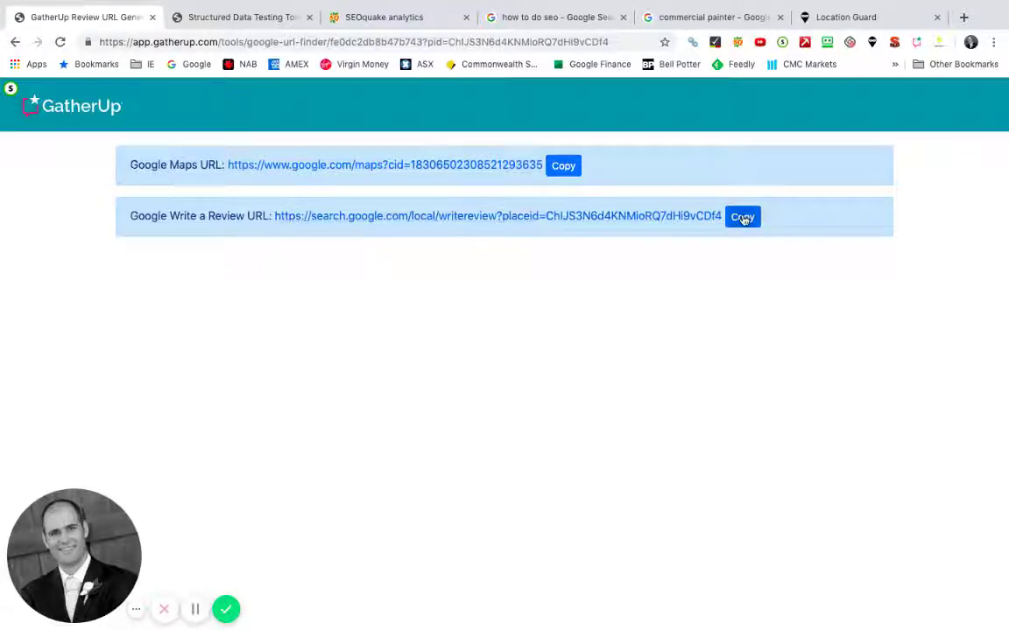
click(524, 217)
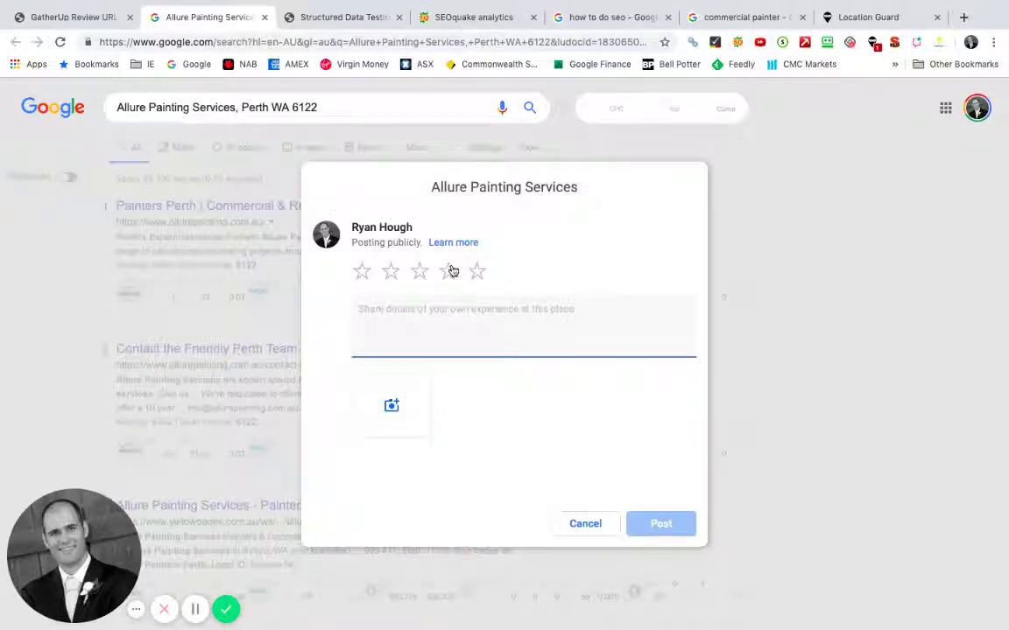
click(585, 524)
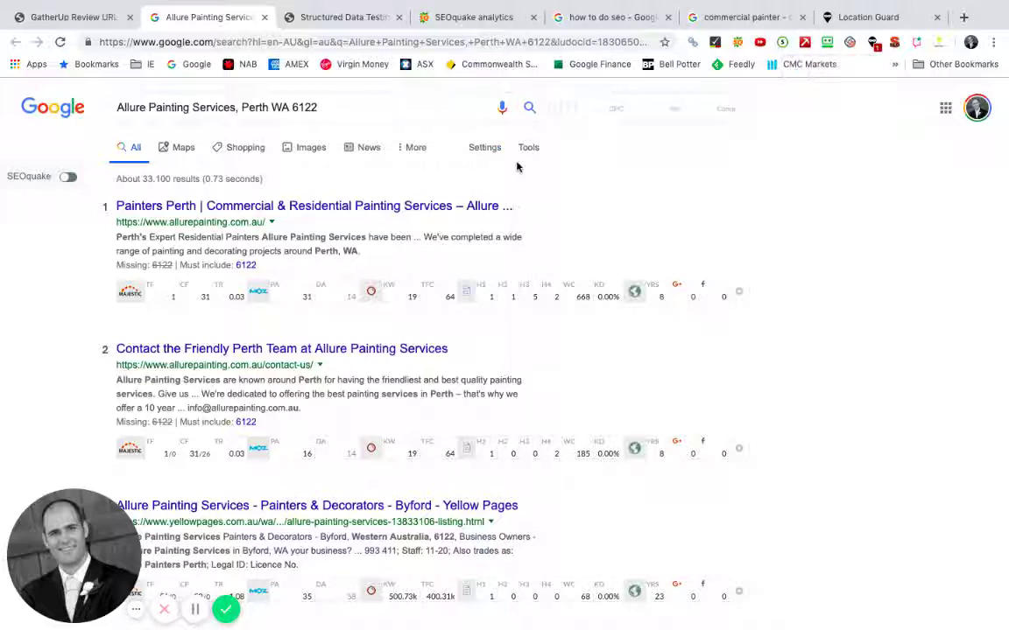
Search Google for "seo perth" and examine the Majestic, Moz and SEMrush metrics beneath the organic results
drag(332, 106, 120, 106)
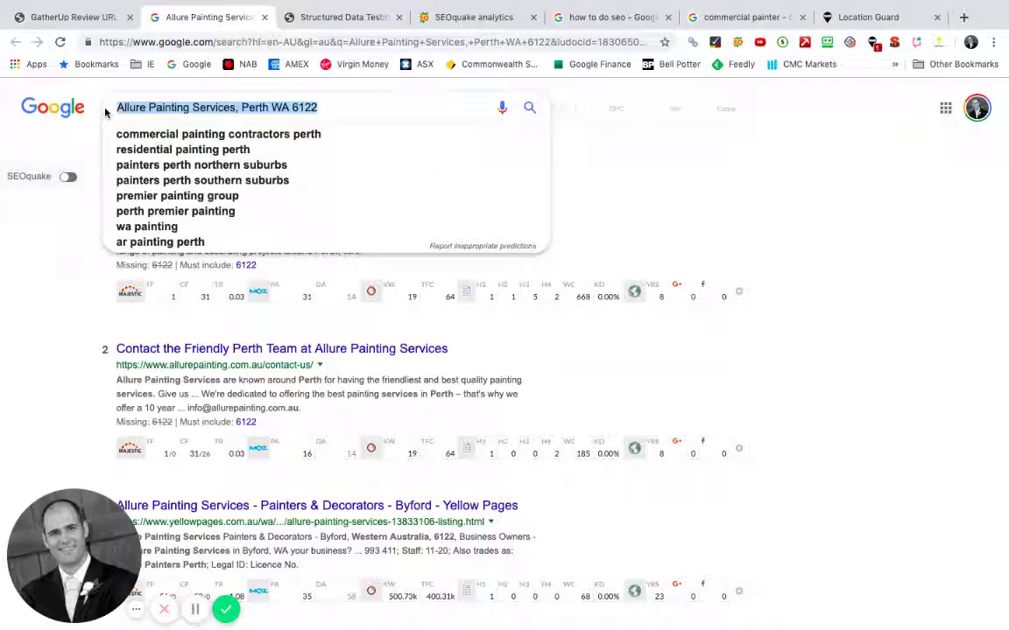
text(seo perth)
key(Return)
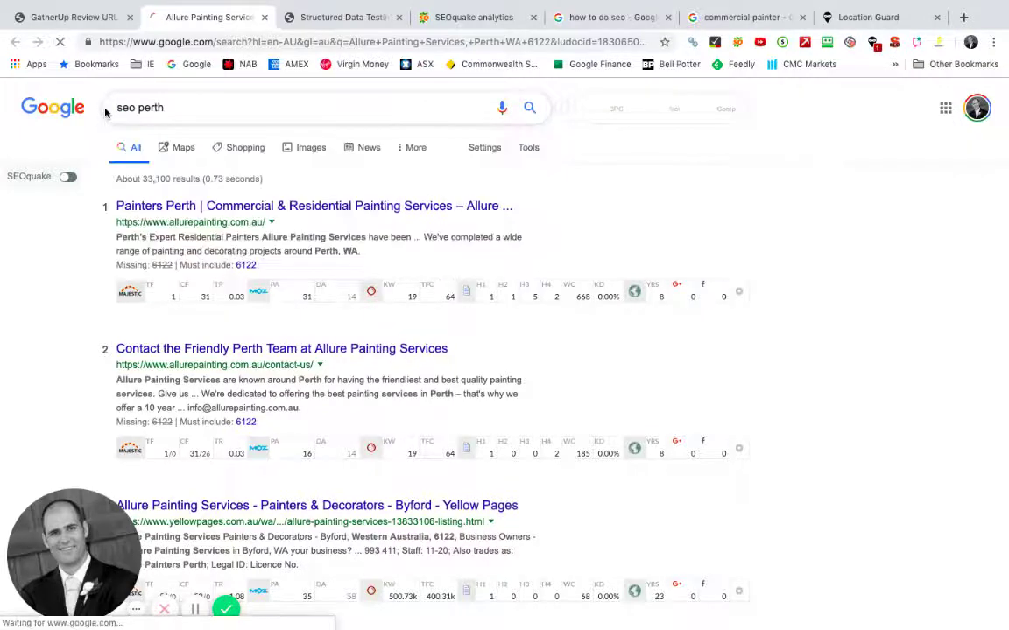
scroll(428, 302, down, 4)
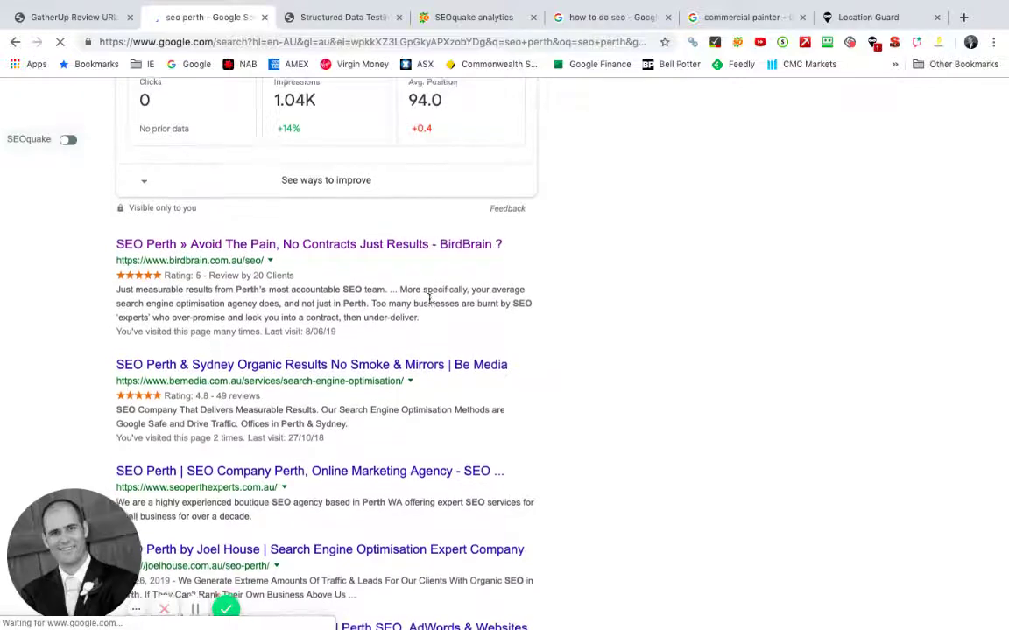
scroll(428, 297, down, 1)
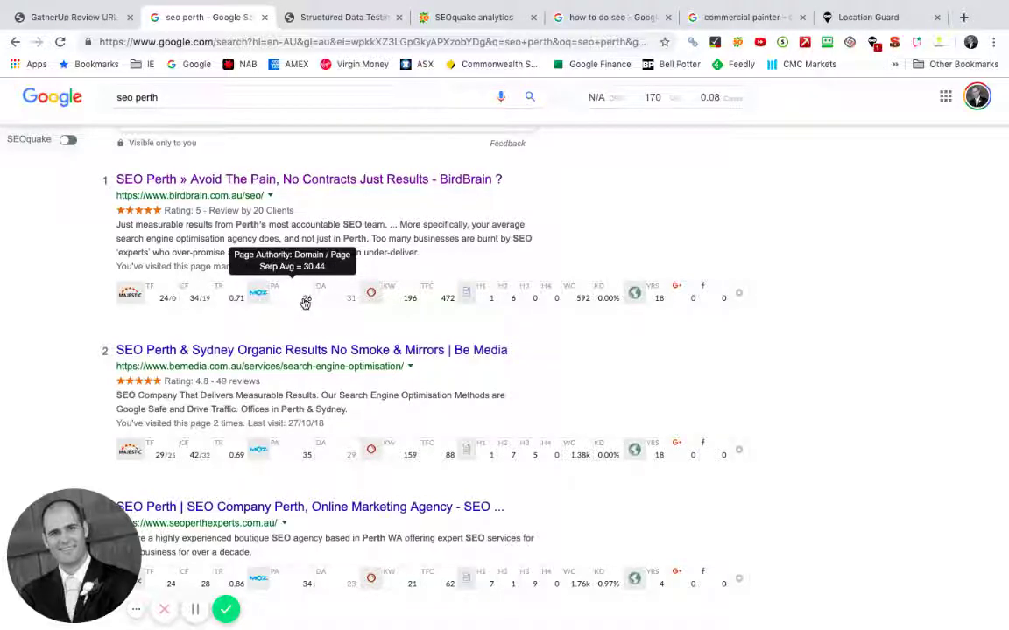
scroll(379, 417, down, 8)
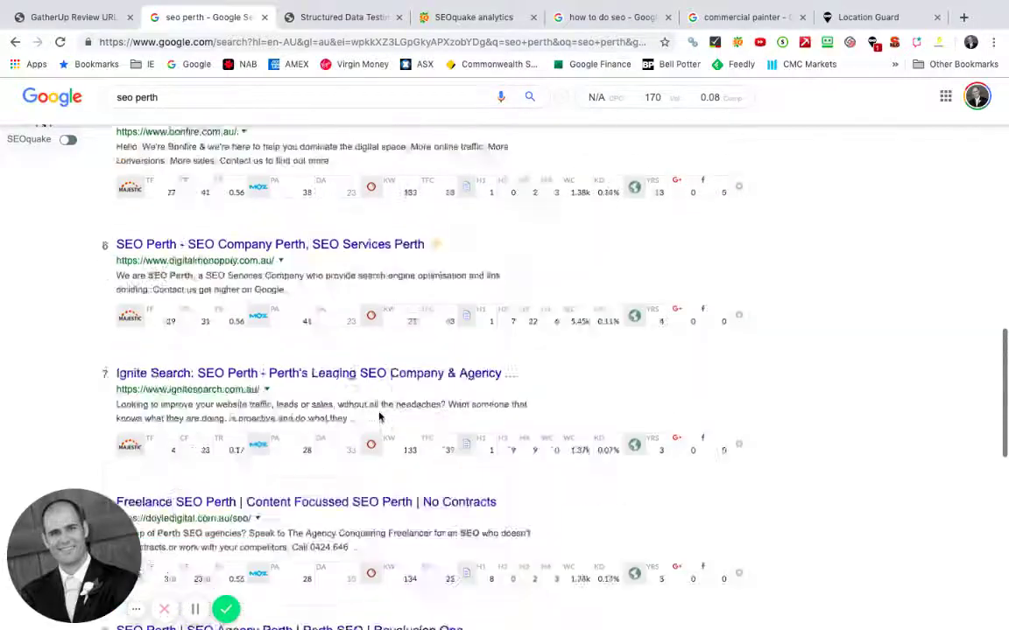
scroll(379, 417, up, 10)
scroll(379, 411, down, 5)
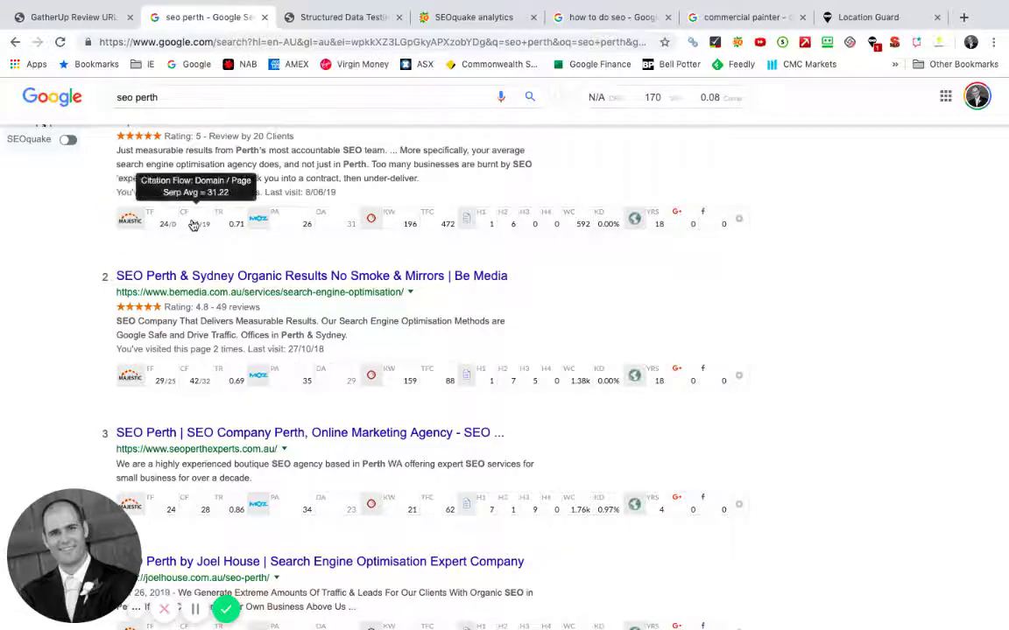
Expand the detailed Majestic and Moz metrics for all of the "seo perth" search results
mouse_move(736, 226)
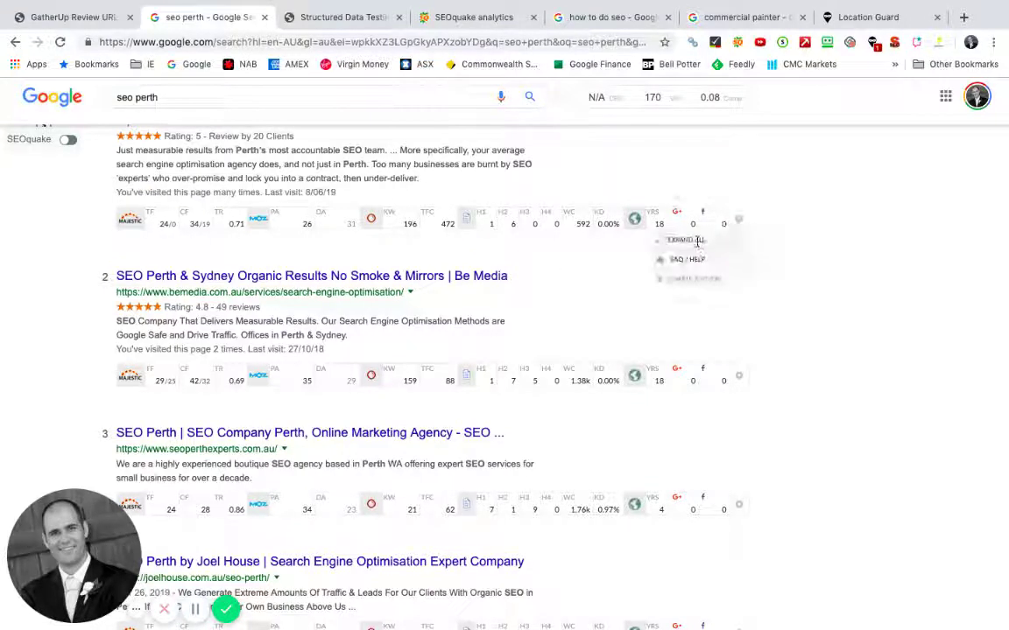
click(684, 240)
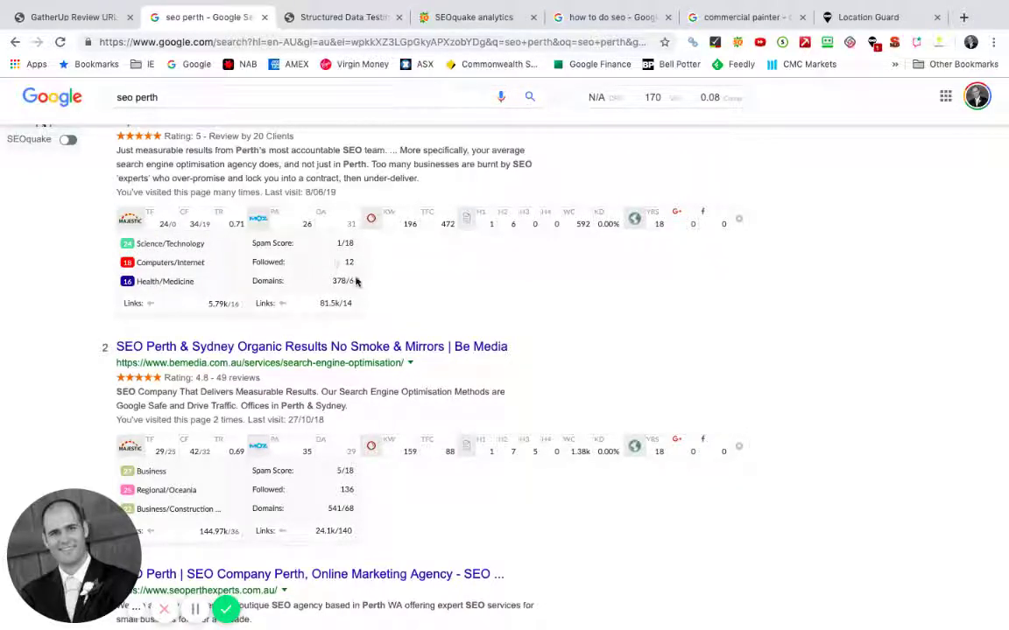
scroll(355, 281, up, 1)
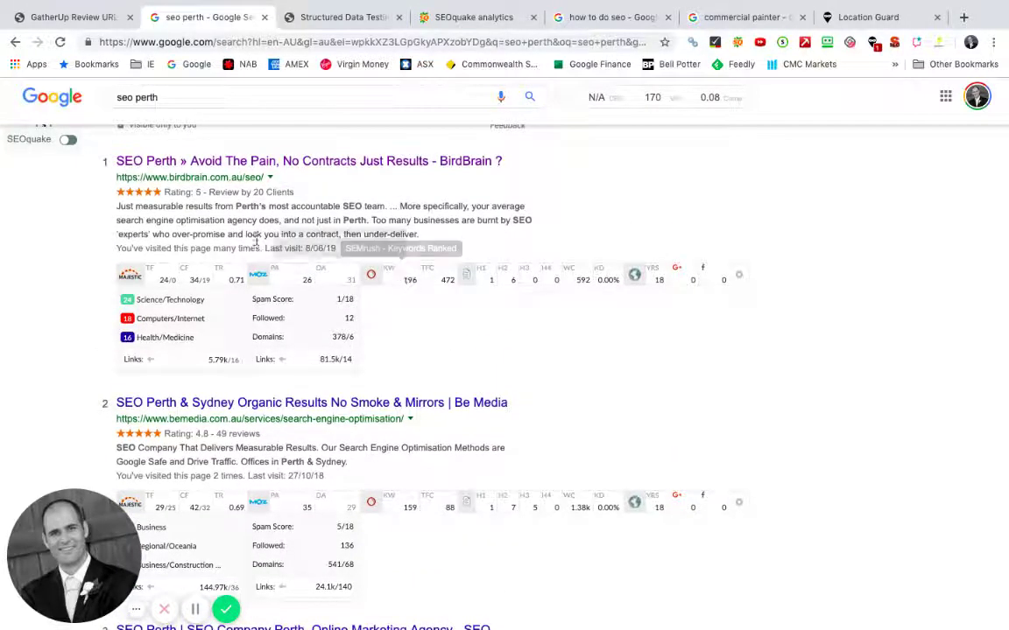
Open BirdBrain's SEMrush report, switch it to the AU database and examine the ranking keywords and traffic cost
click(406, 277)
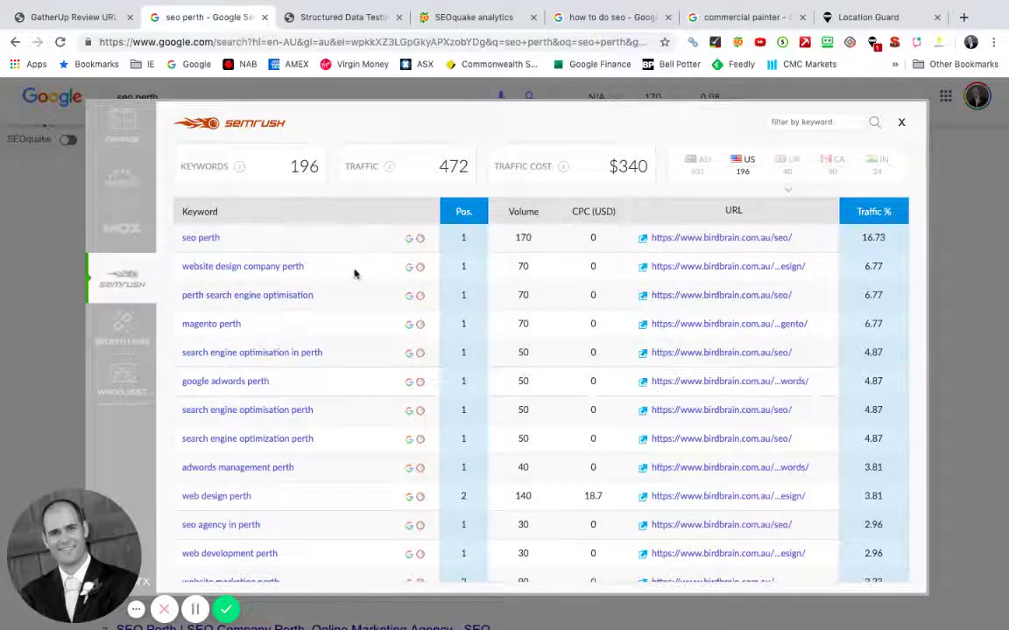
scroll(403, 351, down, 15)
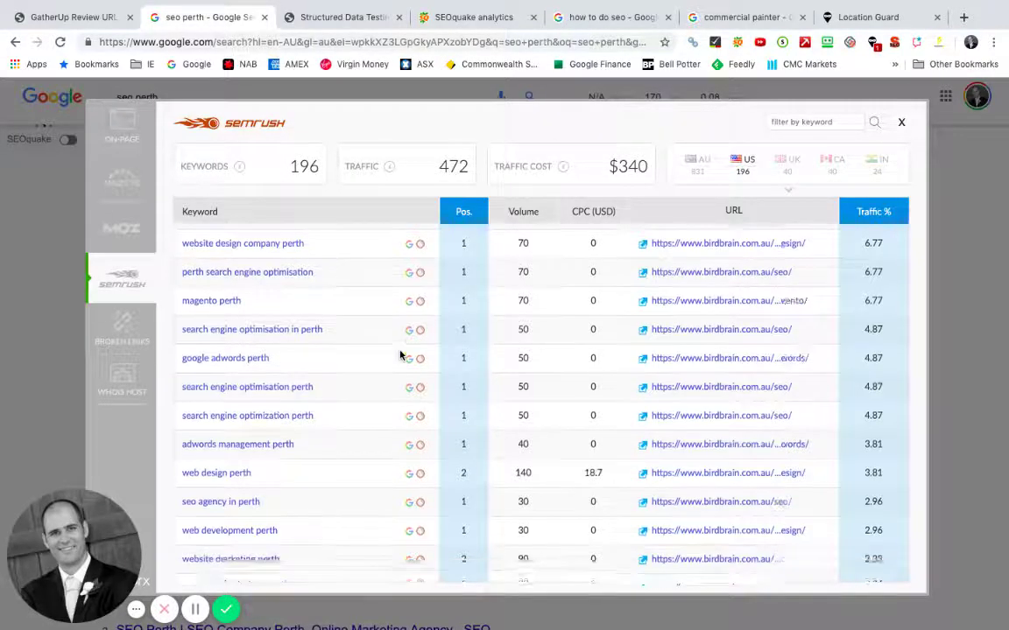
scroll(399, 354, up, 3)
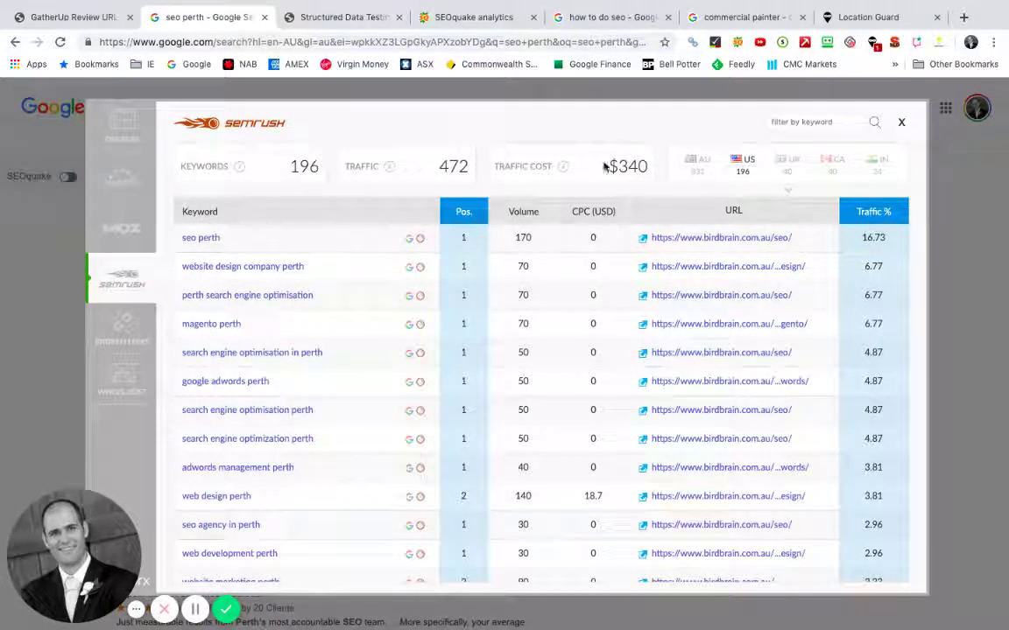
click(700, 163)
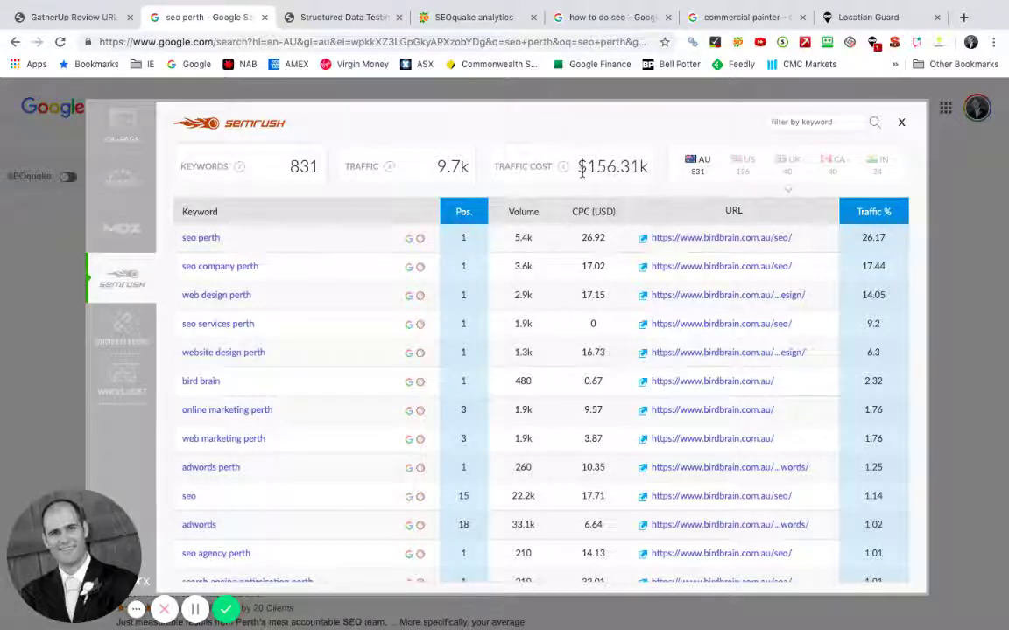
mouse_move(564, 171)
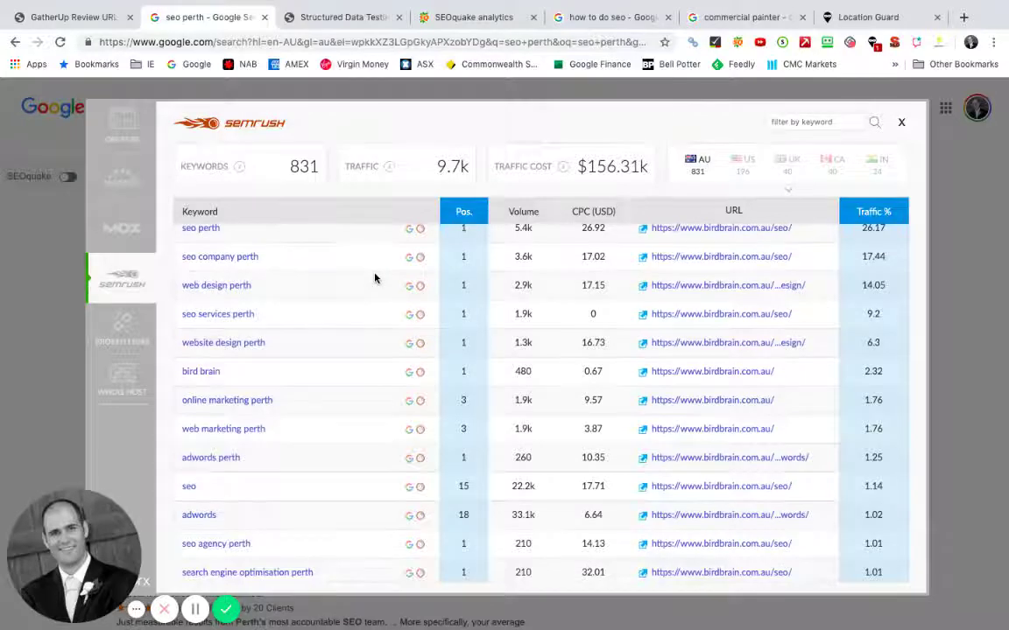
scroll(553, 282, down, 3)
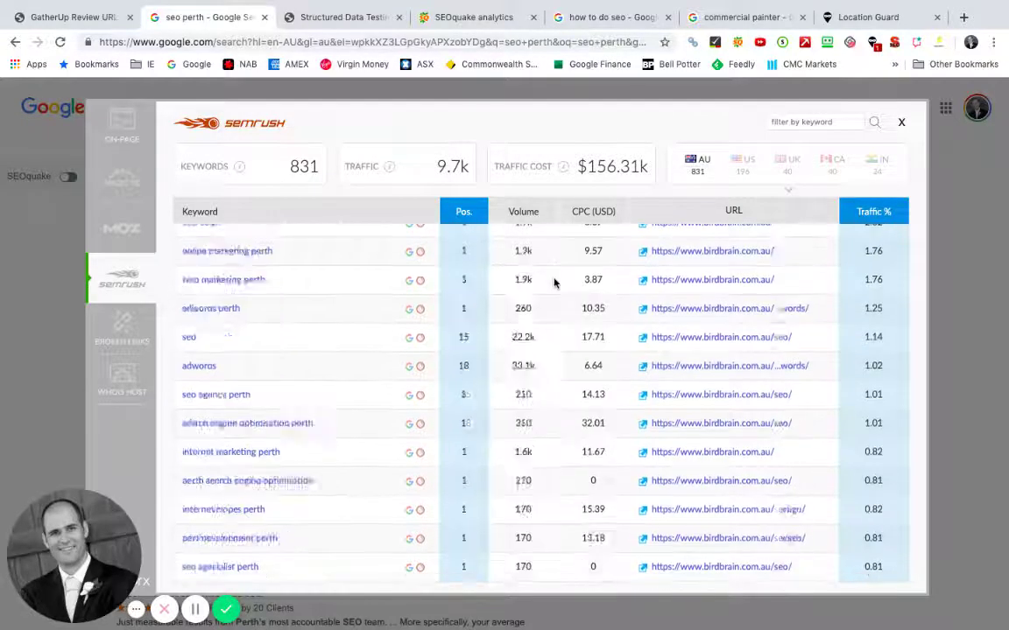
scroll(308, 216, up, 3)
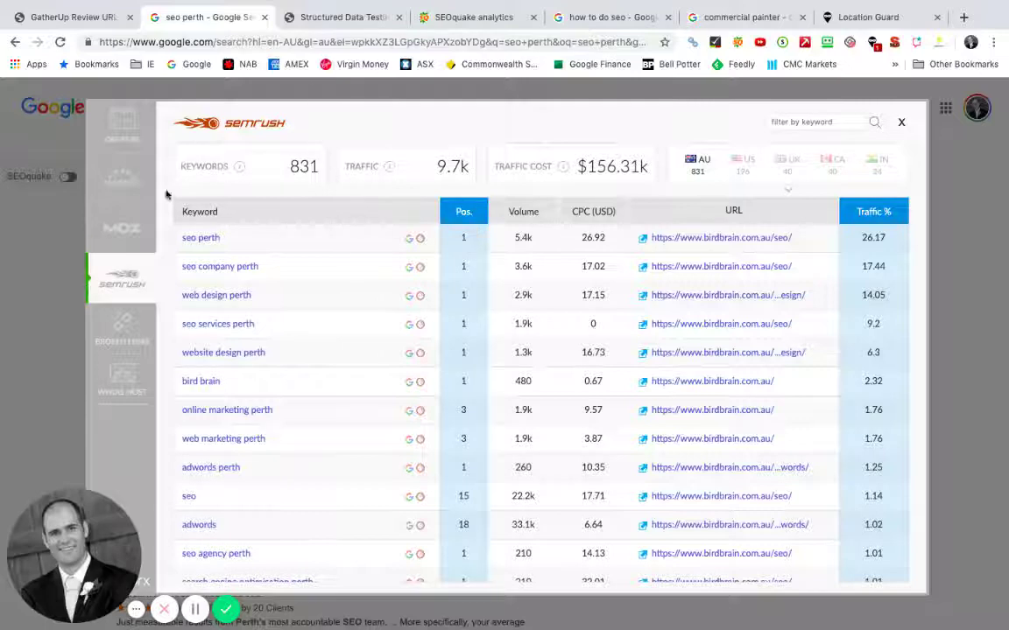
Inspect the backlink data for BirdBrain's SEO page in the Moz and Majestic reports
click(127, 228)
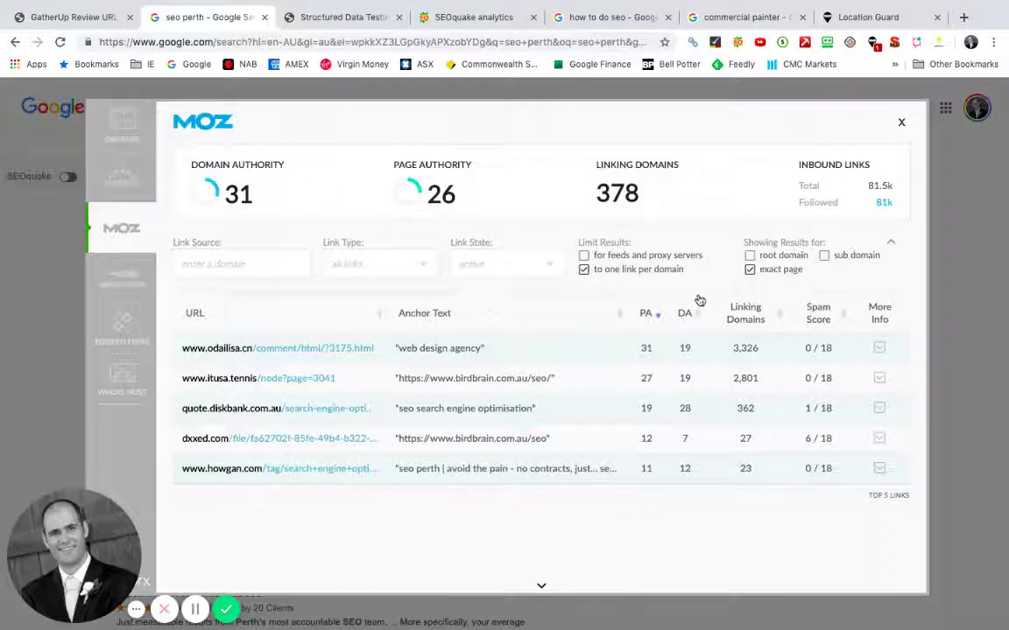
scroll(688, 350, down, 2)
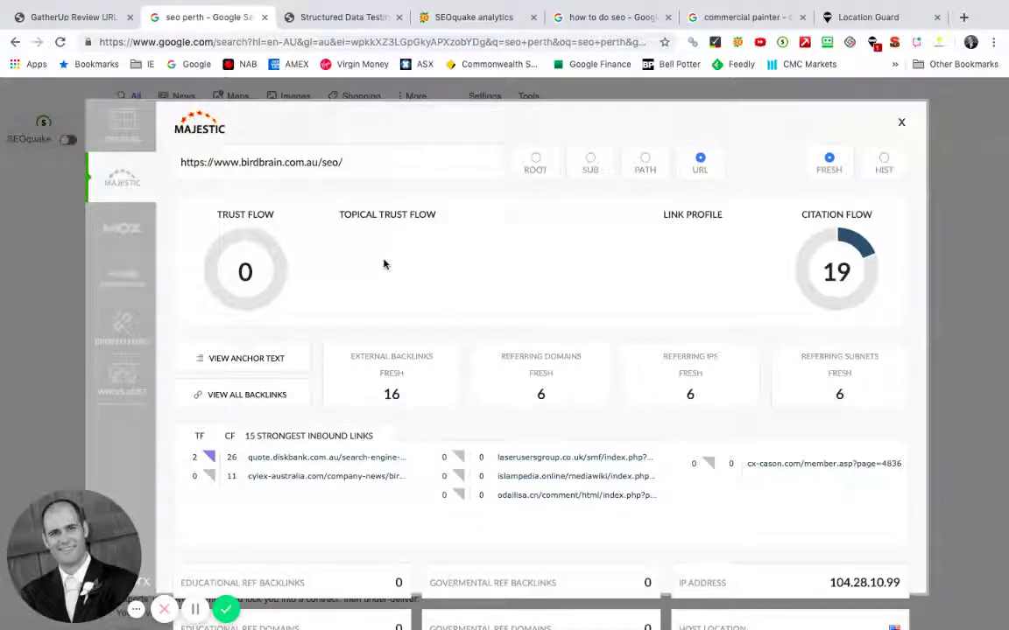
scroll(383, 265, down, 3)
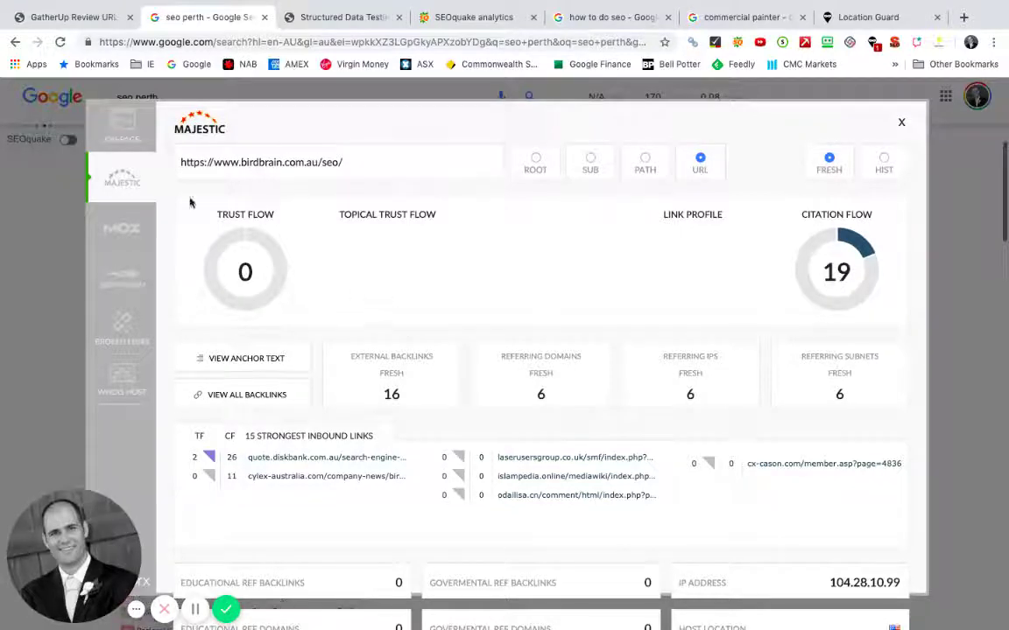
Review the on-page metrics for BirdBrain's SEO page, including its list of H2 headings
click(120, 129)
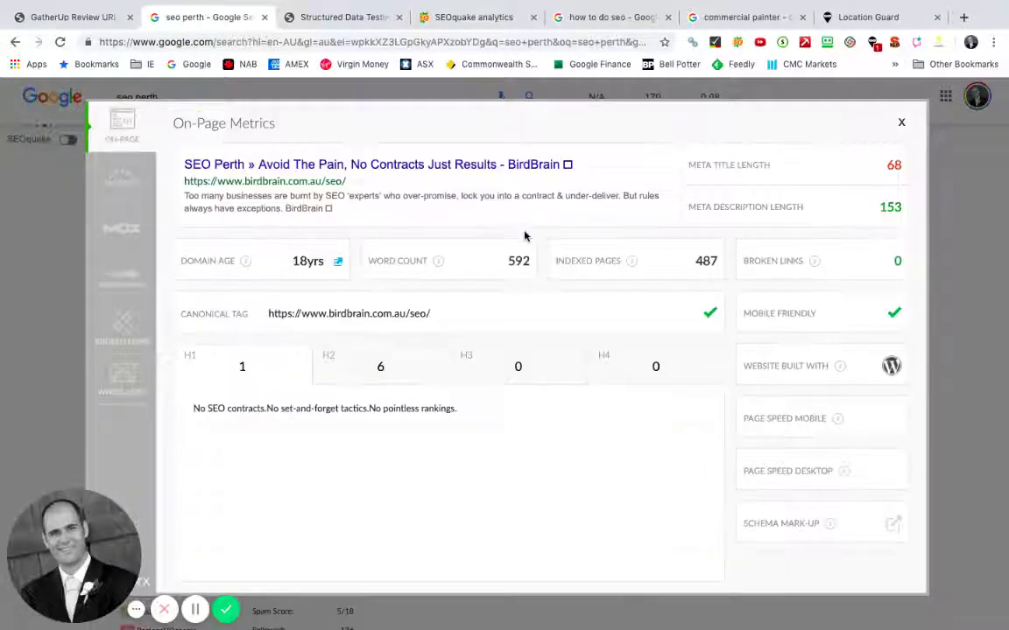
click(391, 371)
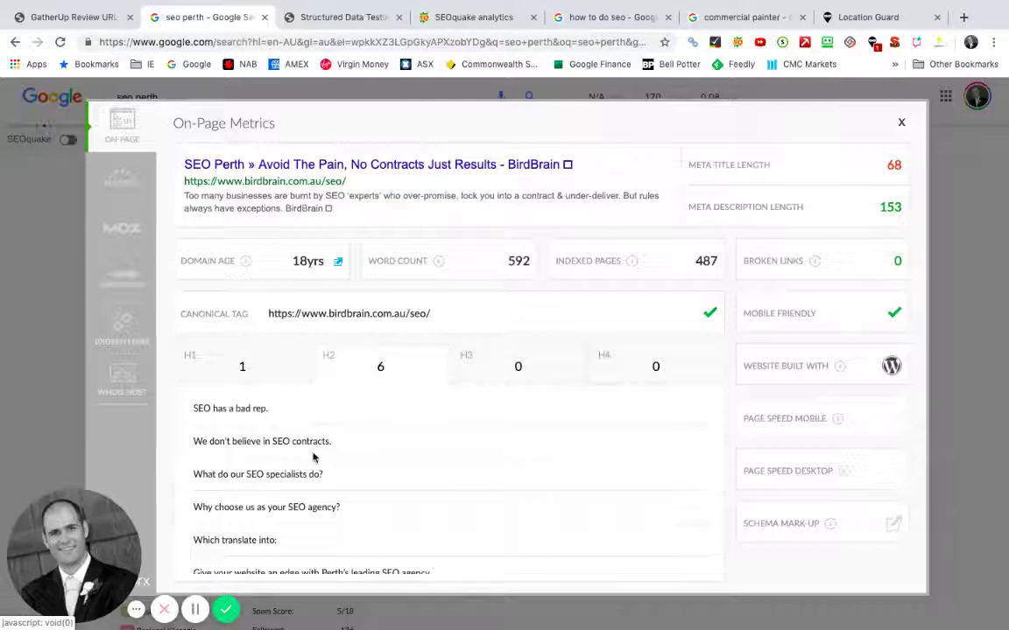
scroll(314, 457, down, 1)
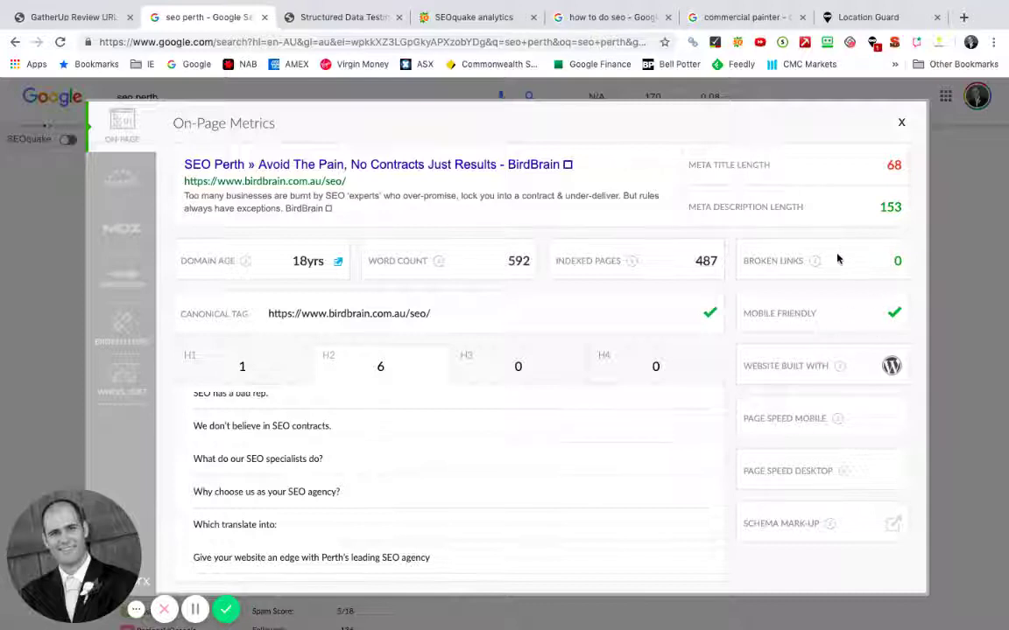
scroll(806, 274, down, 1)
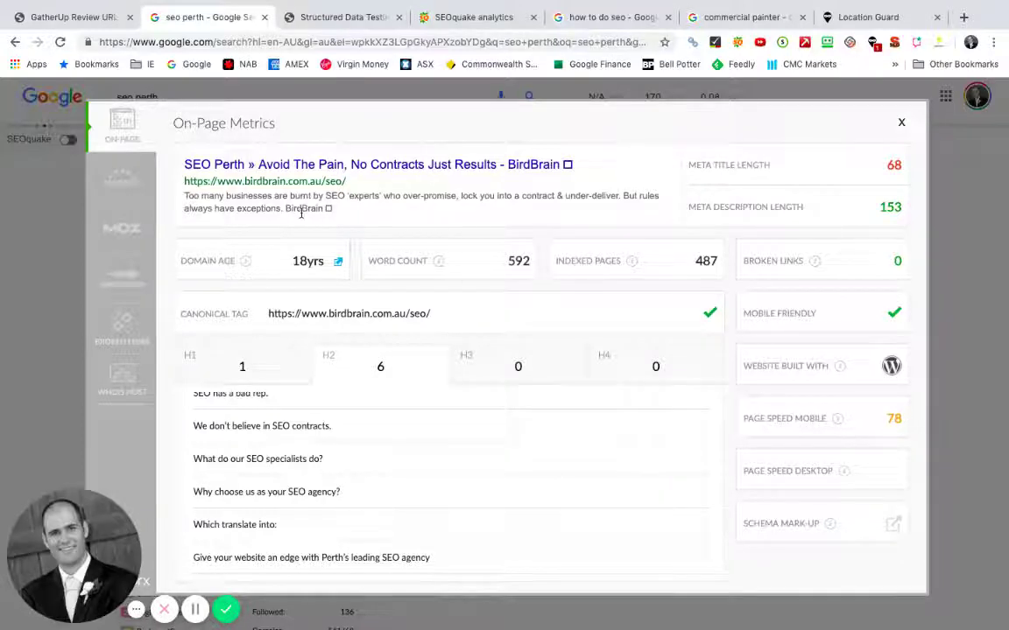
Check BirdBrain's broken links and its WHOIS, hosting and technology details, and close the report to return to the search results
click(121, 326)
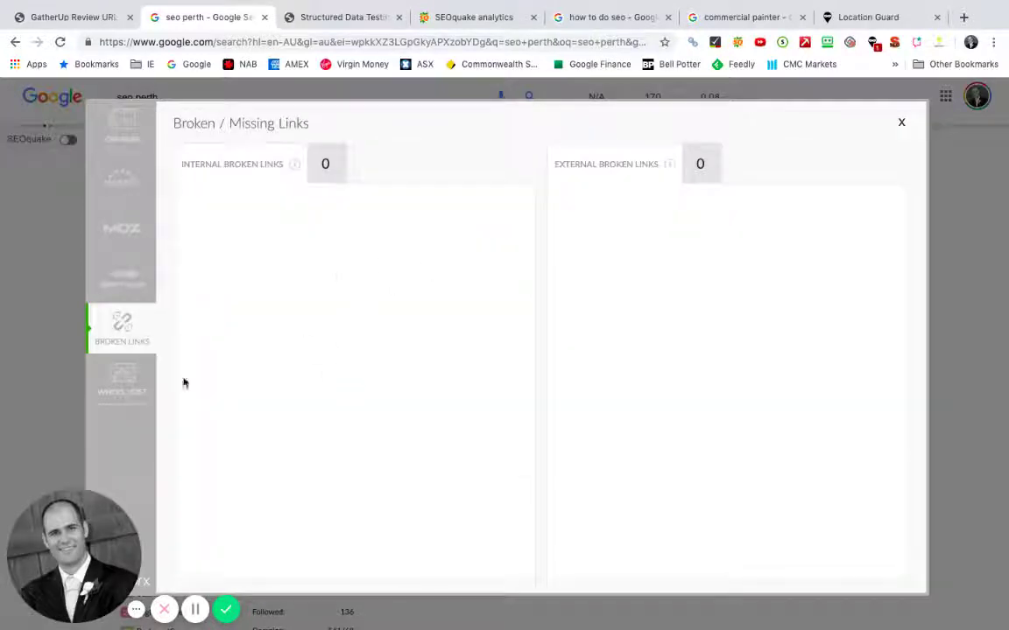
click(129, 388)
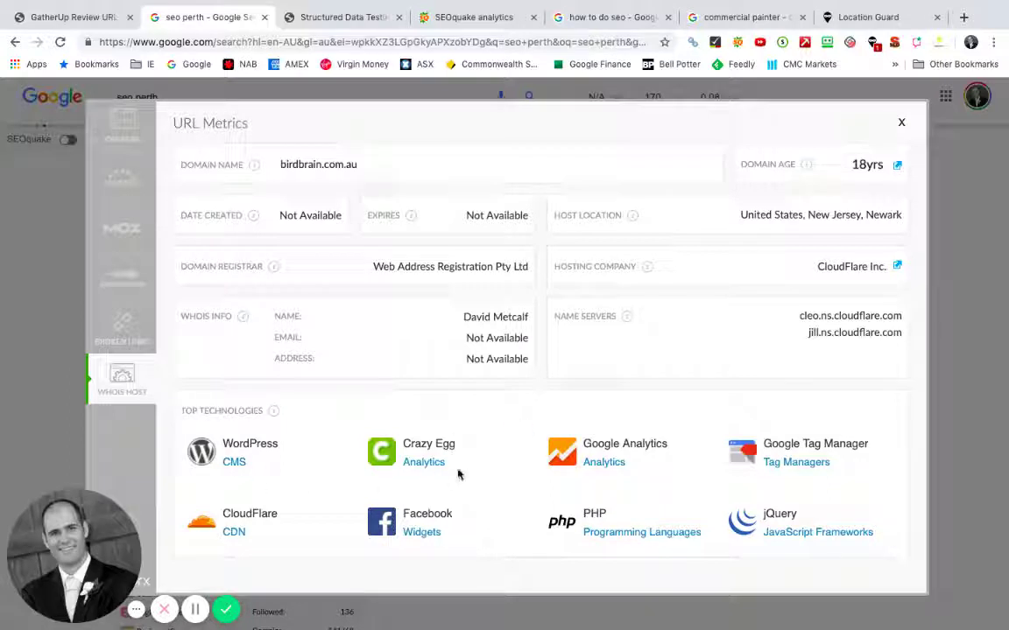
scroll(462, 455, down, 1)
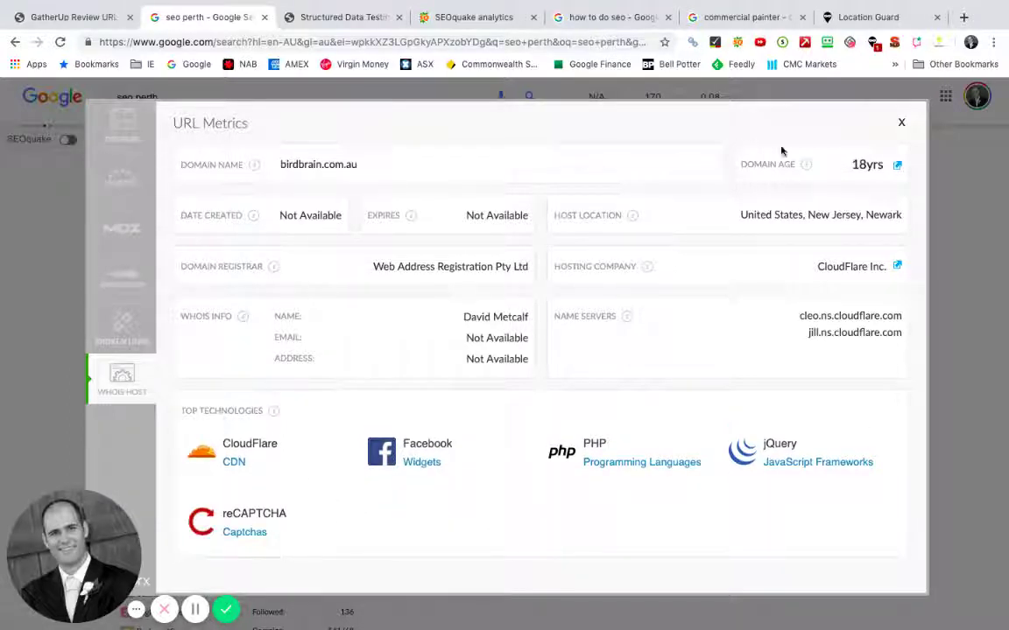
click(901, 122)
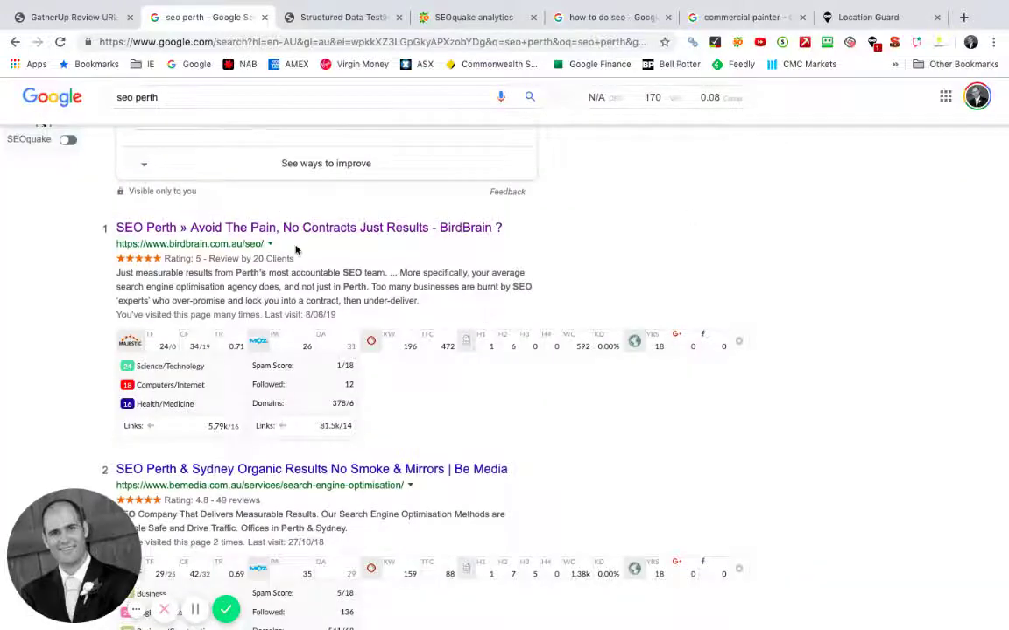
scroll(295, 251, up, 1)
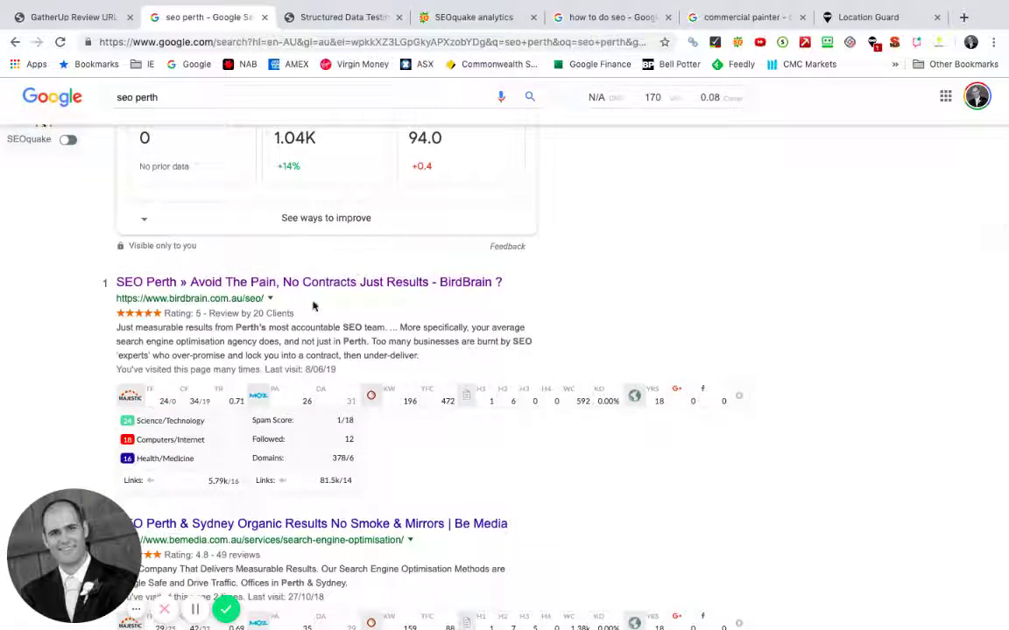
scroll(322, 316, down, 2)
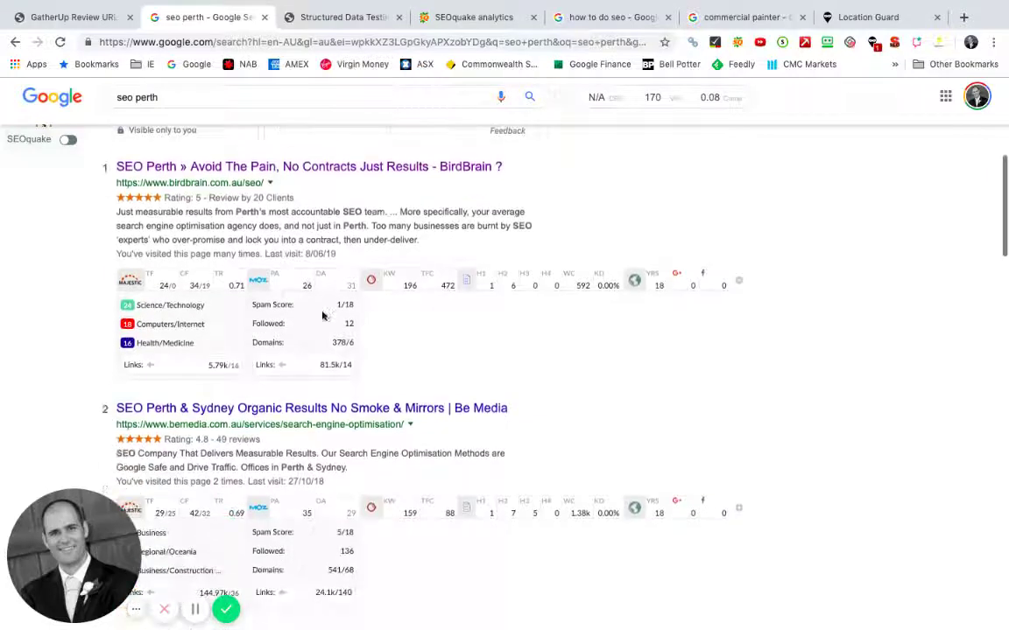